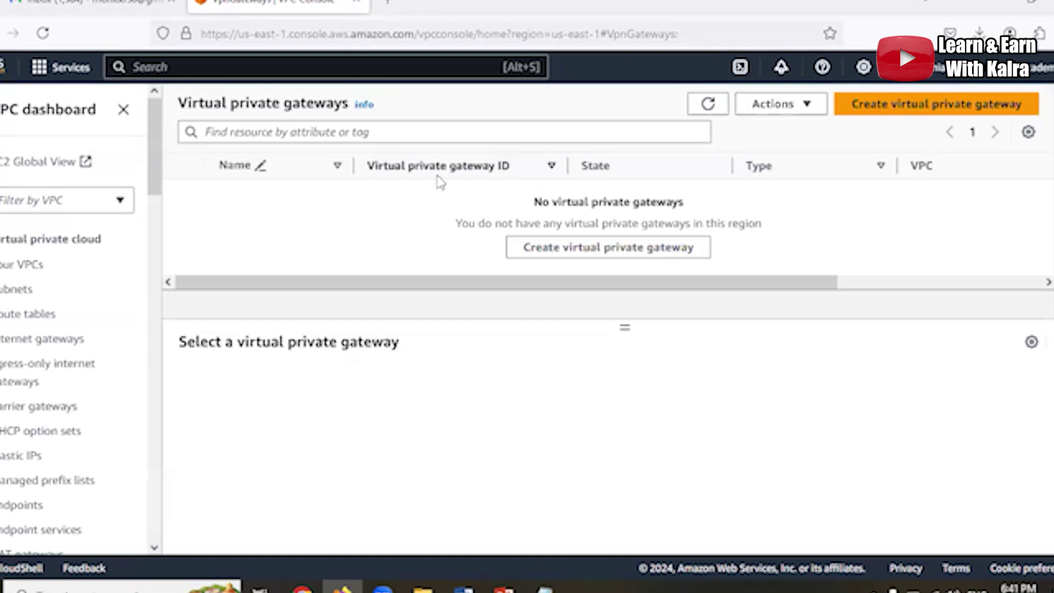
# Create a VPC named testvpc with the manual IPv4 CIDR block 10.0.0.0/16
pyautogui.click(13, 266)
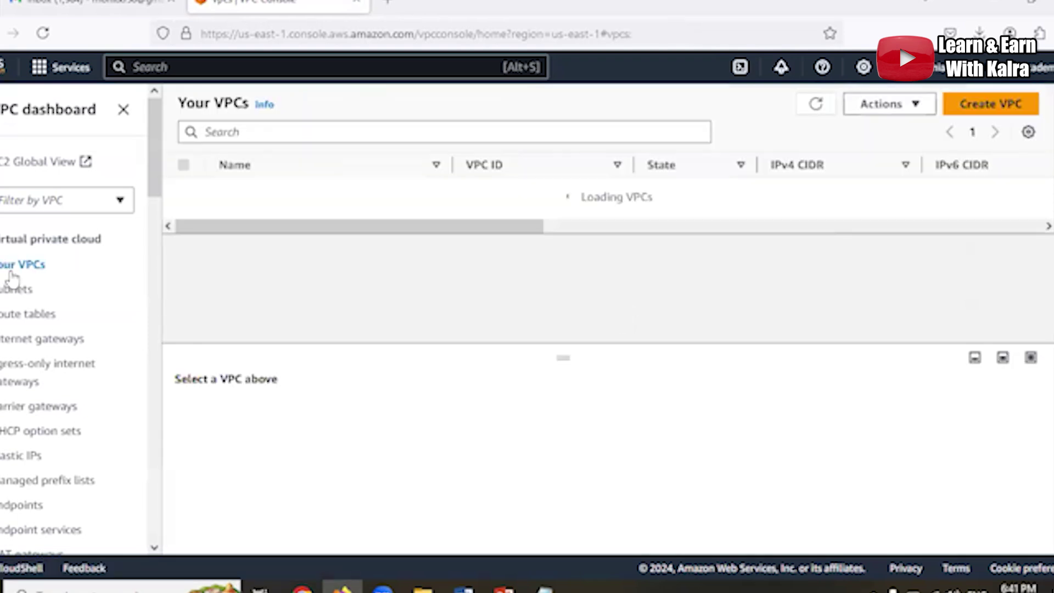
pyautogui.click(992, 108)
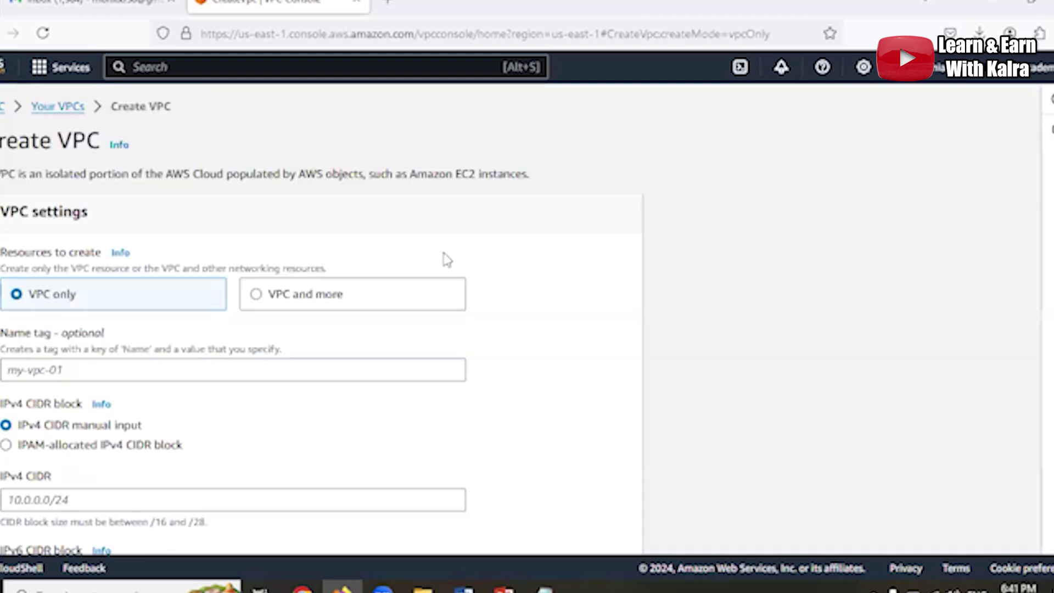
pyautogui.click(169, 370)
pyautogui.write('testvpc')
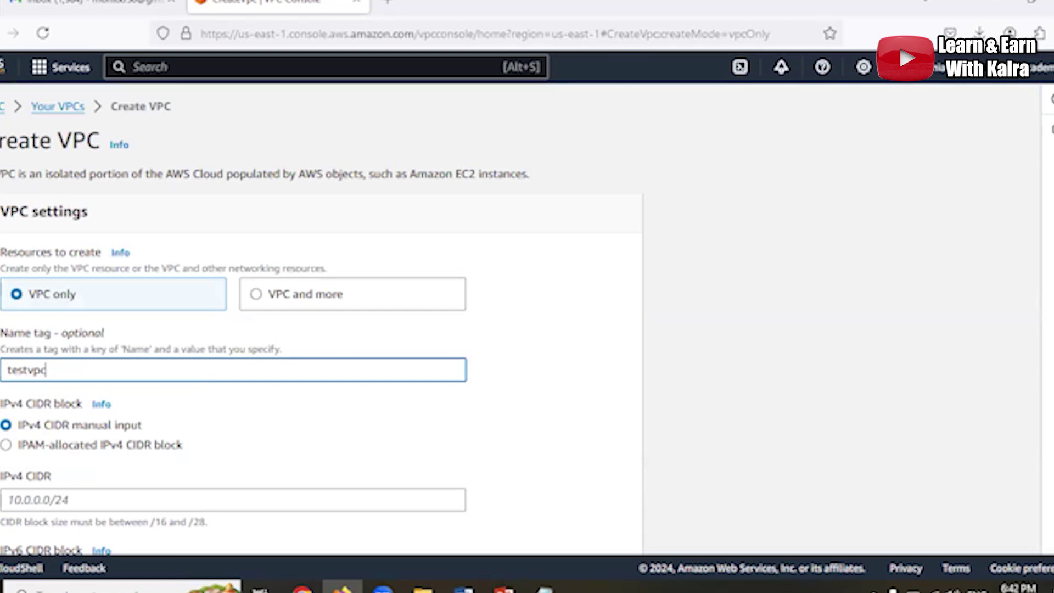
pyautogui.scroll(-5, 539, 321)
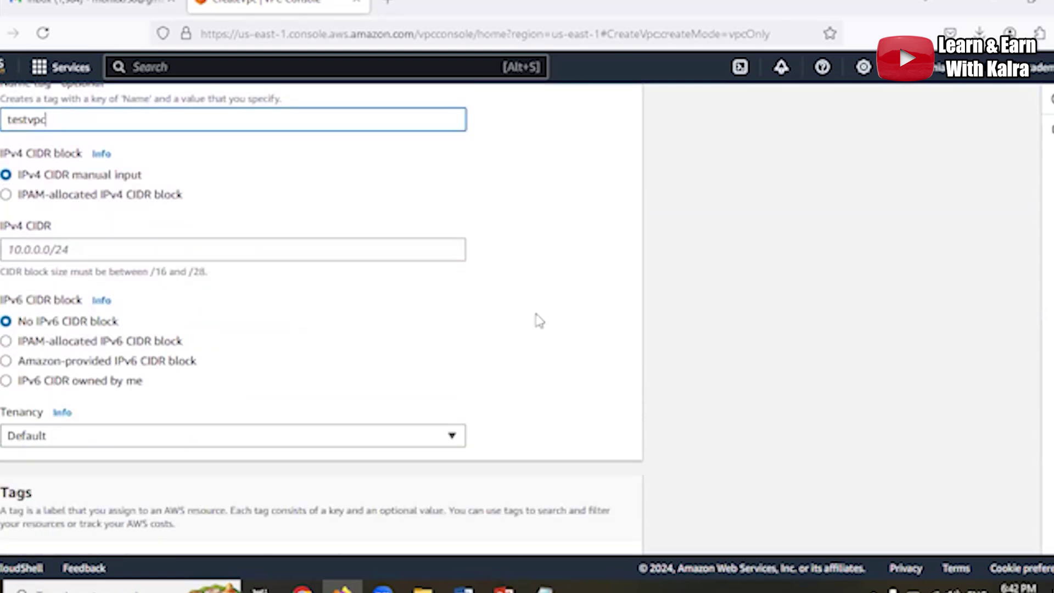
pyautogui.click(285, 253)
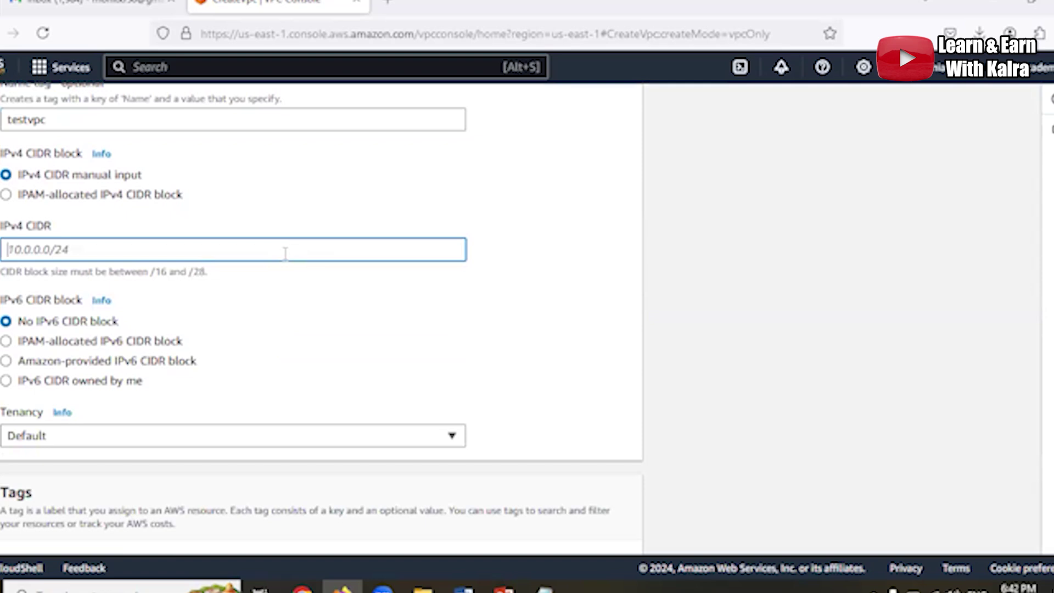
pyautogui.write('10.0.0.0/16')
pyautogui.scroll(-3, 629, 548)
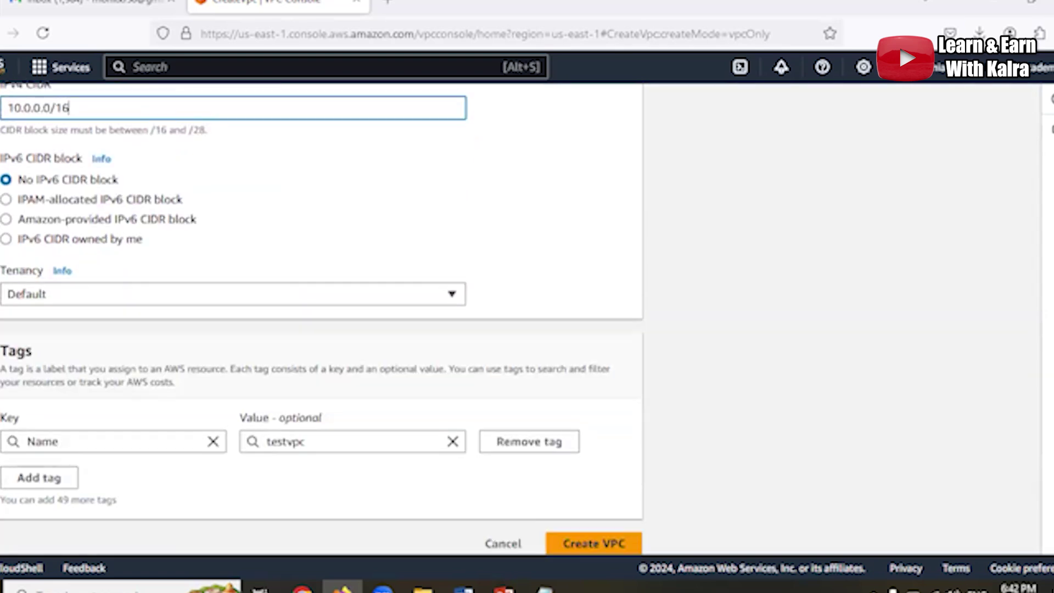
pyautogui.click(593, 534)
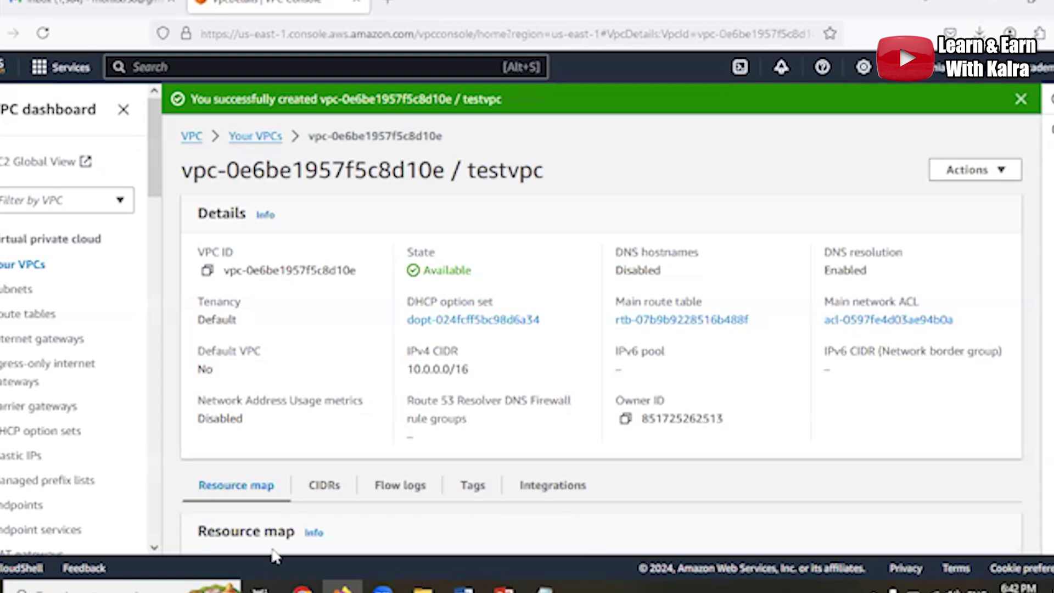
# Create an internet gateway with the name tag testigw
pyautogui.click(36, 346)
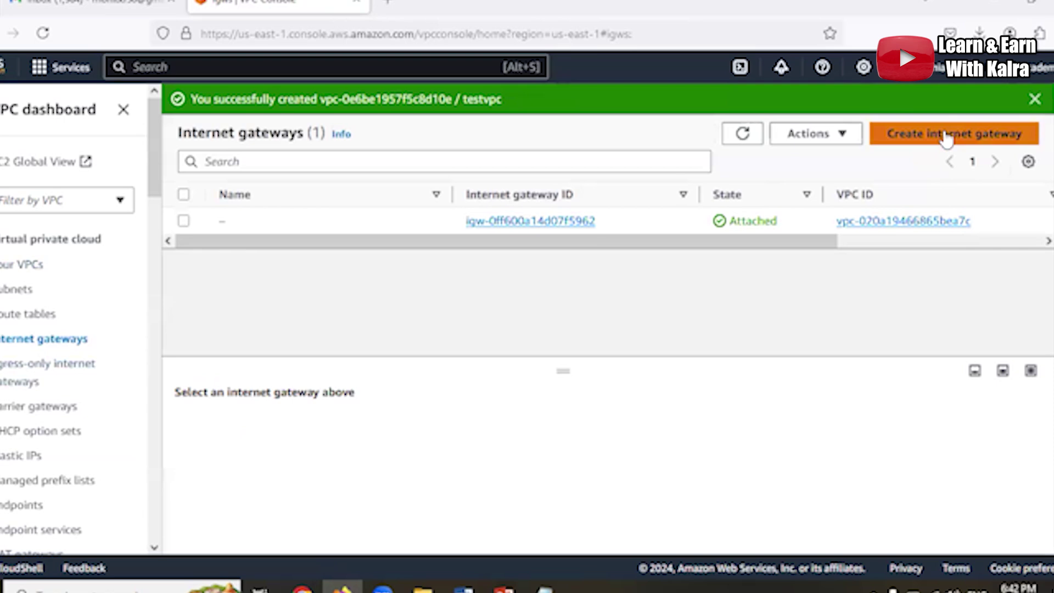
pyautogui.click(947, 139)
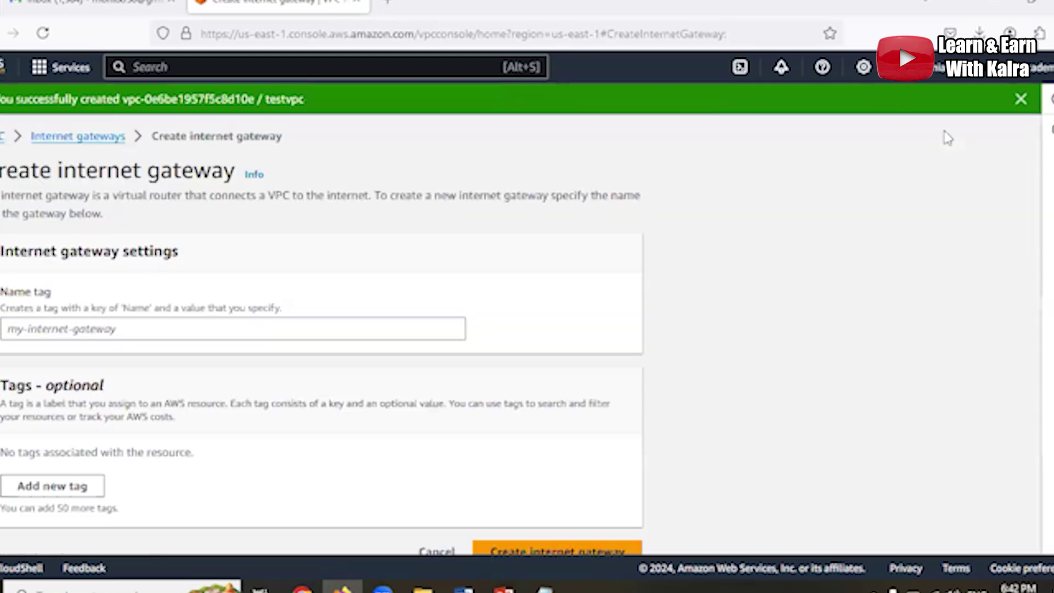
pyautogui.click(403, 336)
pyautogui.write('tes')
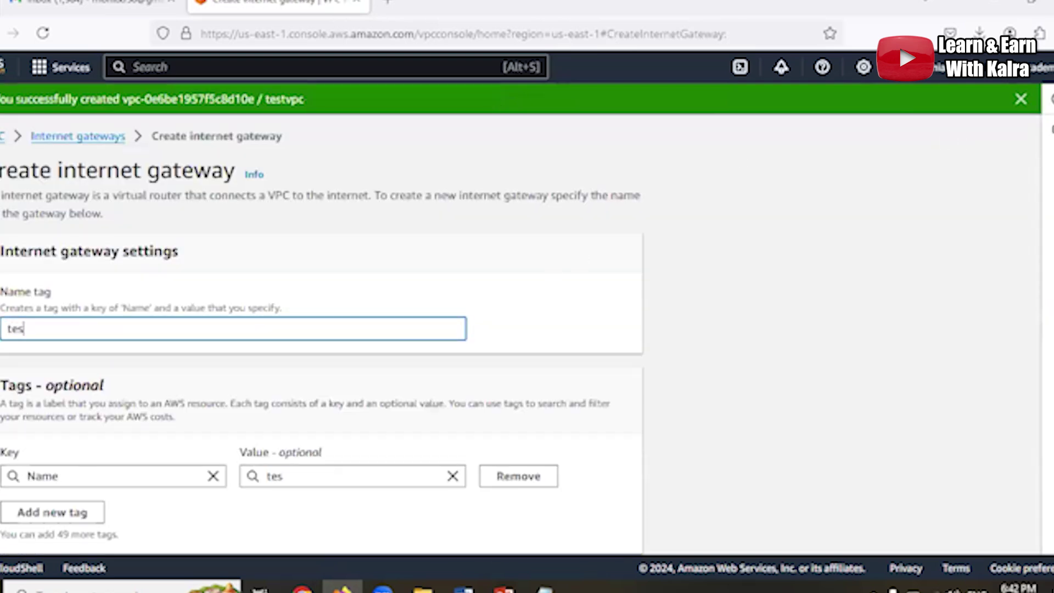
pyautogui.write('tigw')
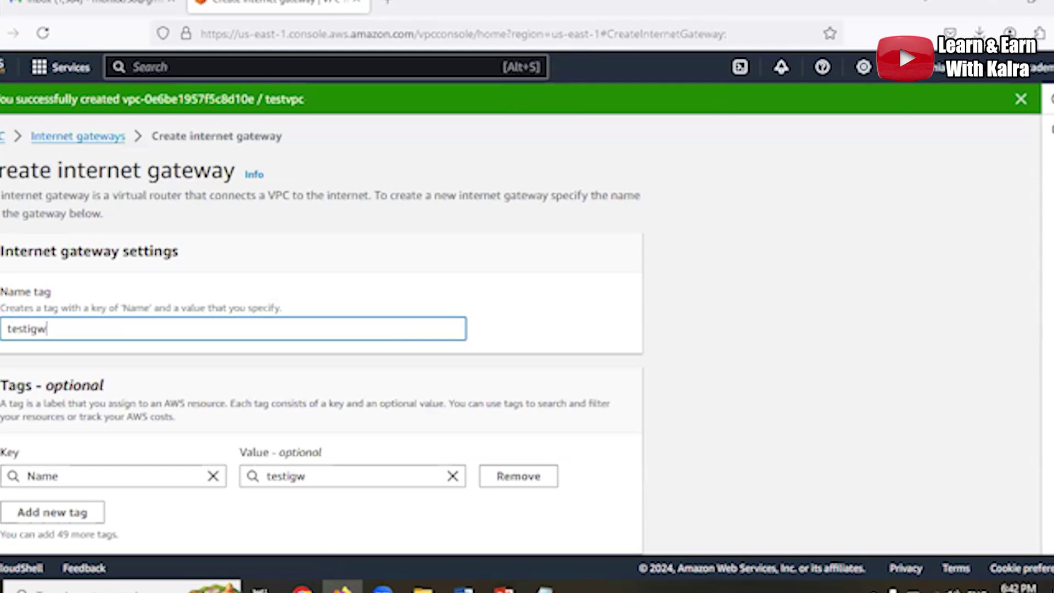
pyautogui.scroll(-2, 322, 335)
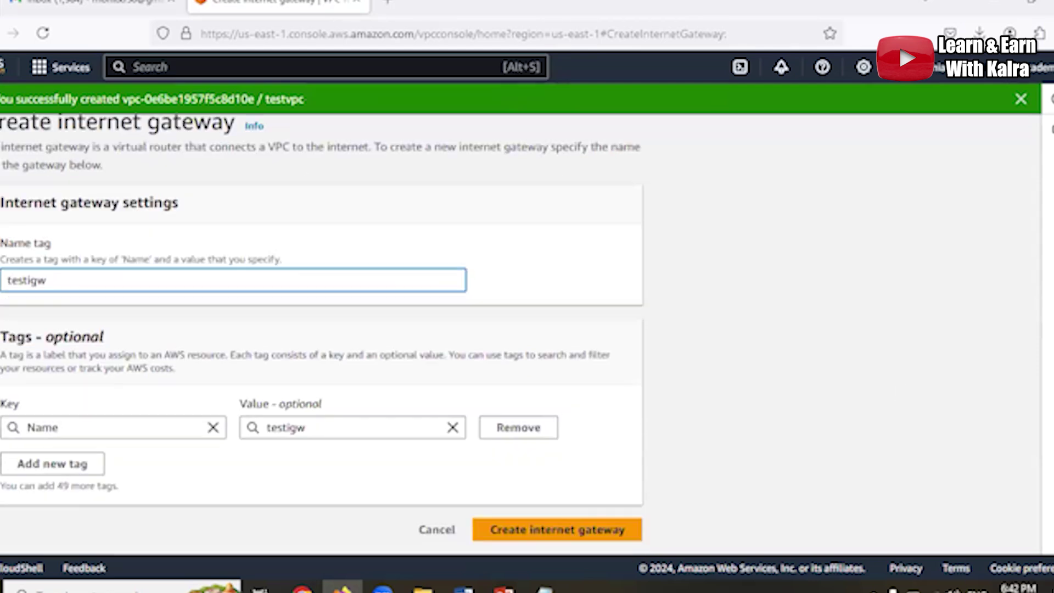
pyautogui.click(554, 538)
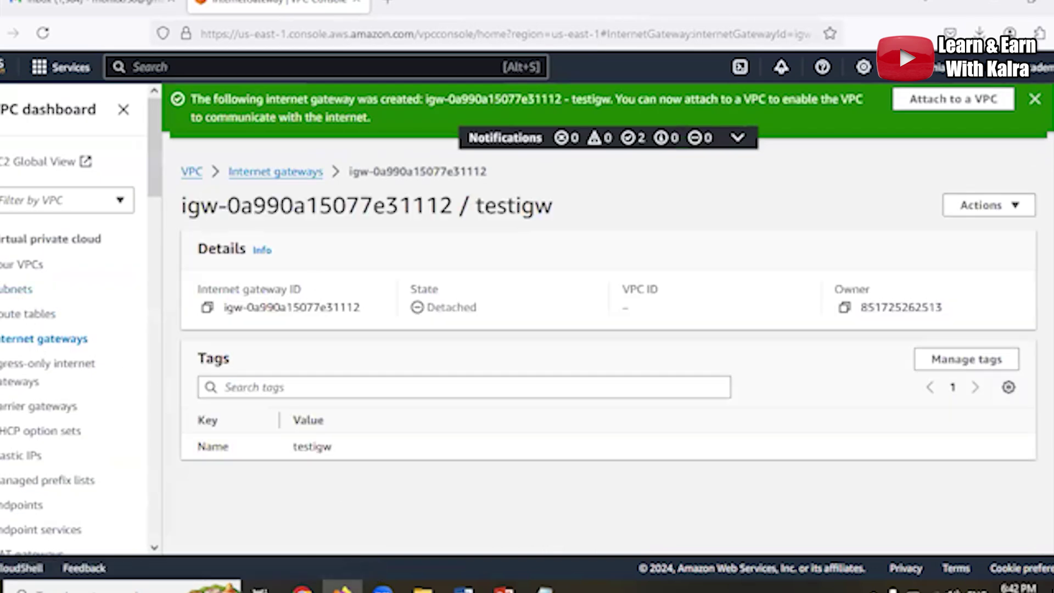
# Attach the testigw internet gateway to testvpc and dismiss the success notification
pyautogui.click(1026, 214)
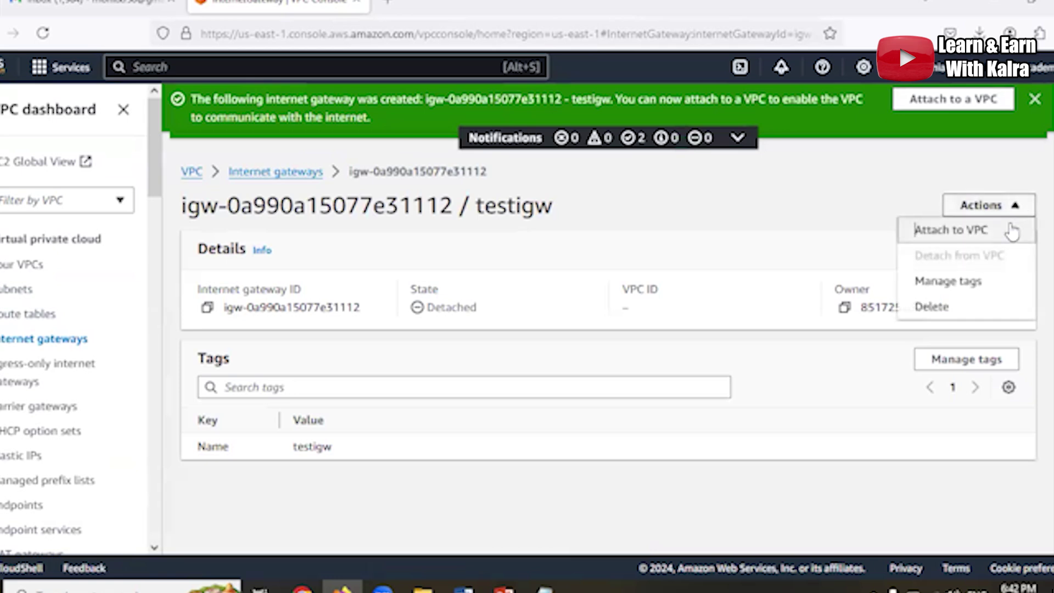
pyautogui.click(988, 231)
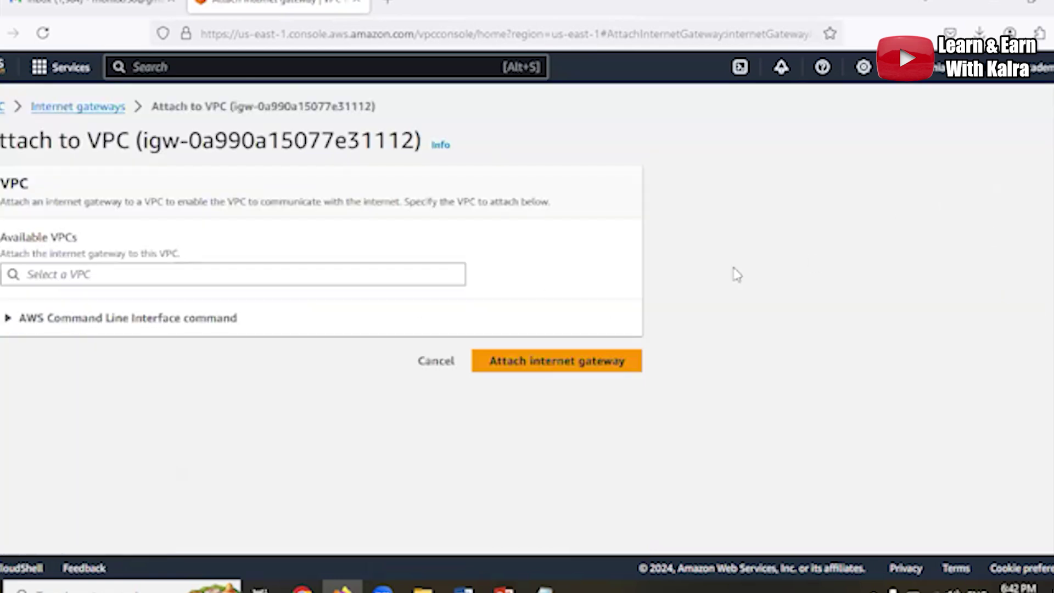
pyautogui.click(414, 273)
pyautogui.click(240, 299)
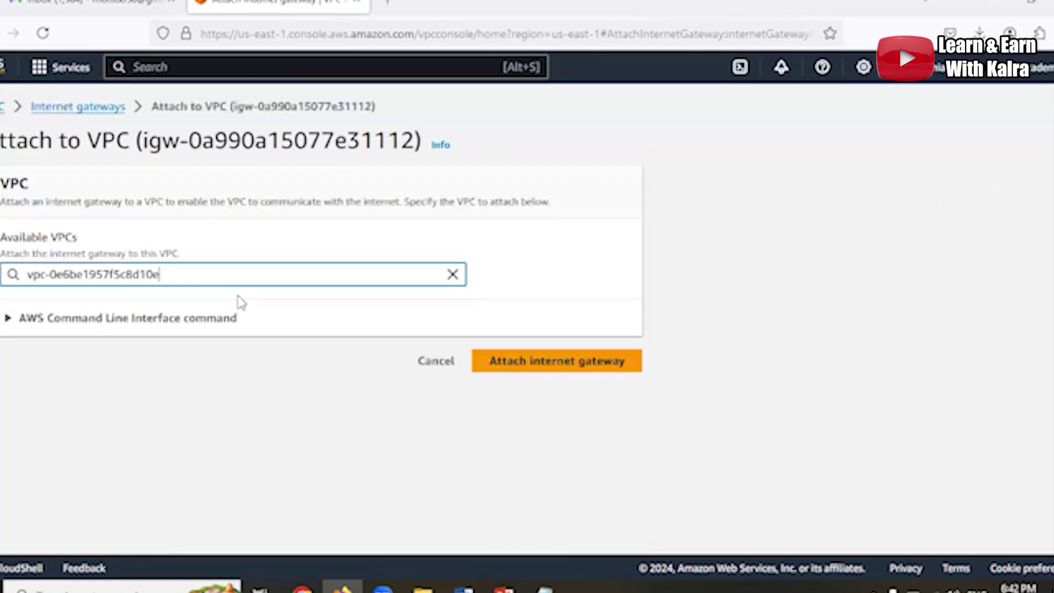
pyautogui.click(546, 373)
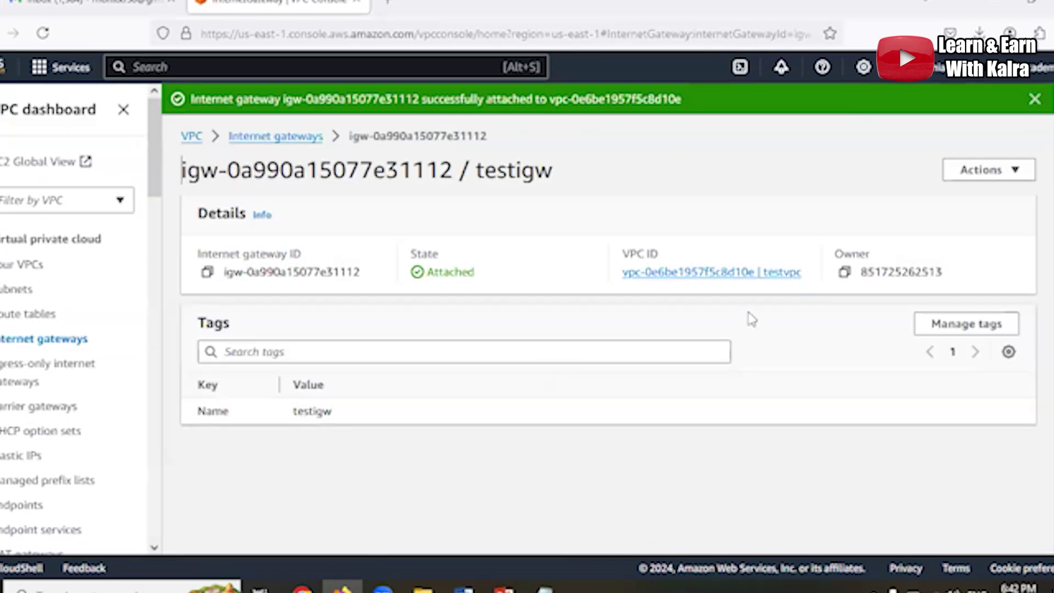
pyautogui.click(1038, 101)
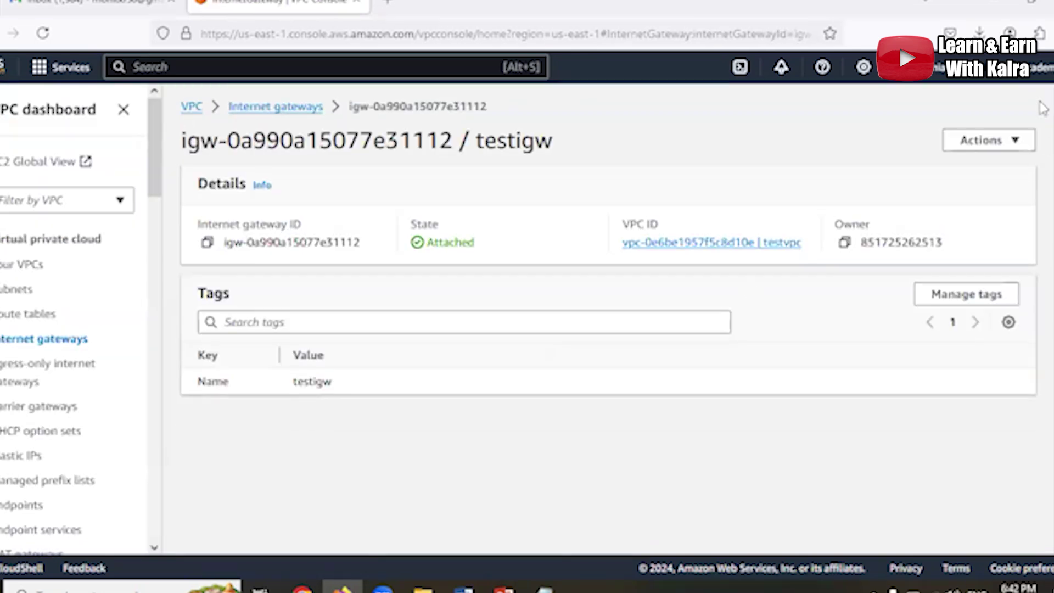
# Start a new subnet and choose testvpc as its VPC
pyautogui.click(20, 292)
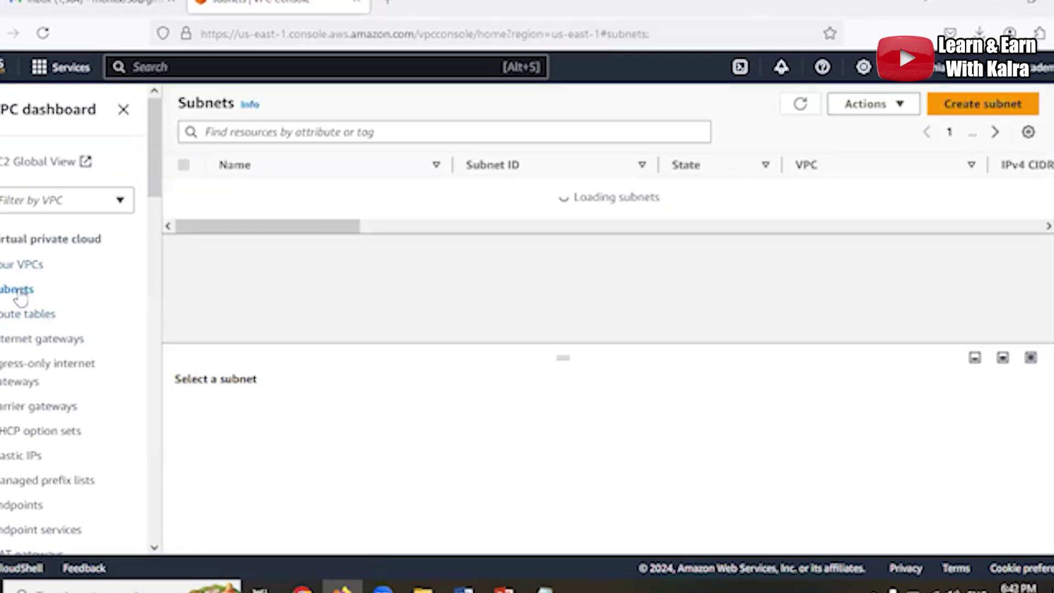
pyautogui.click(994, 104)
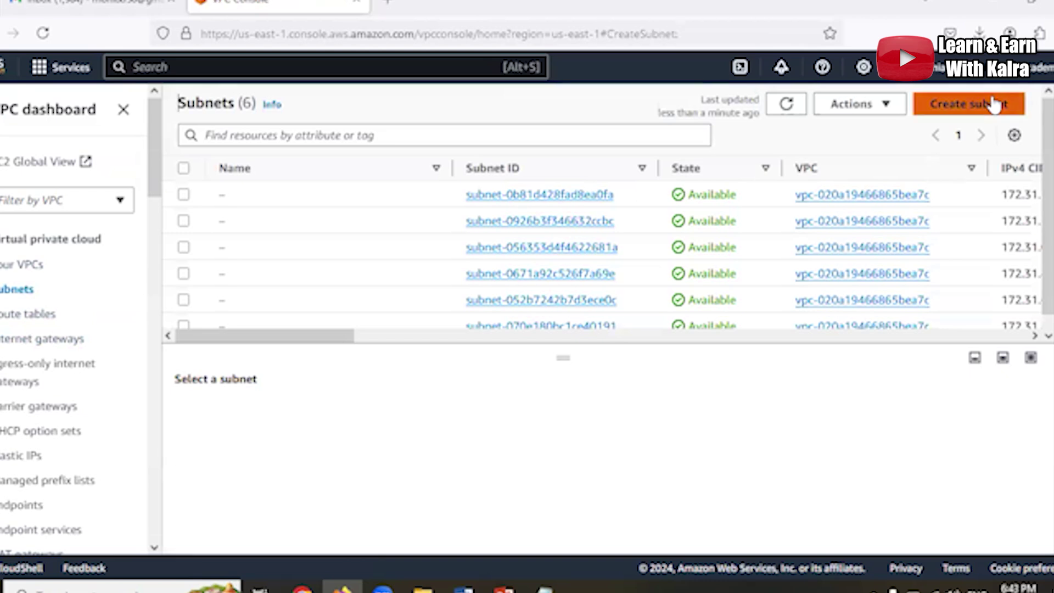
pyautogui.click(450, 263)
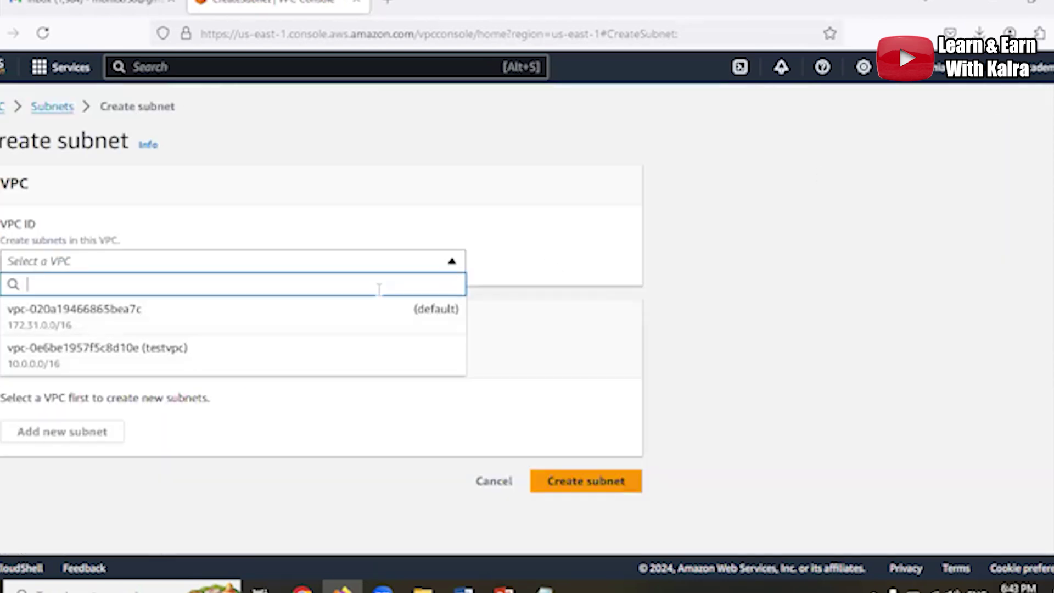
pyautogui.click(250, 361)
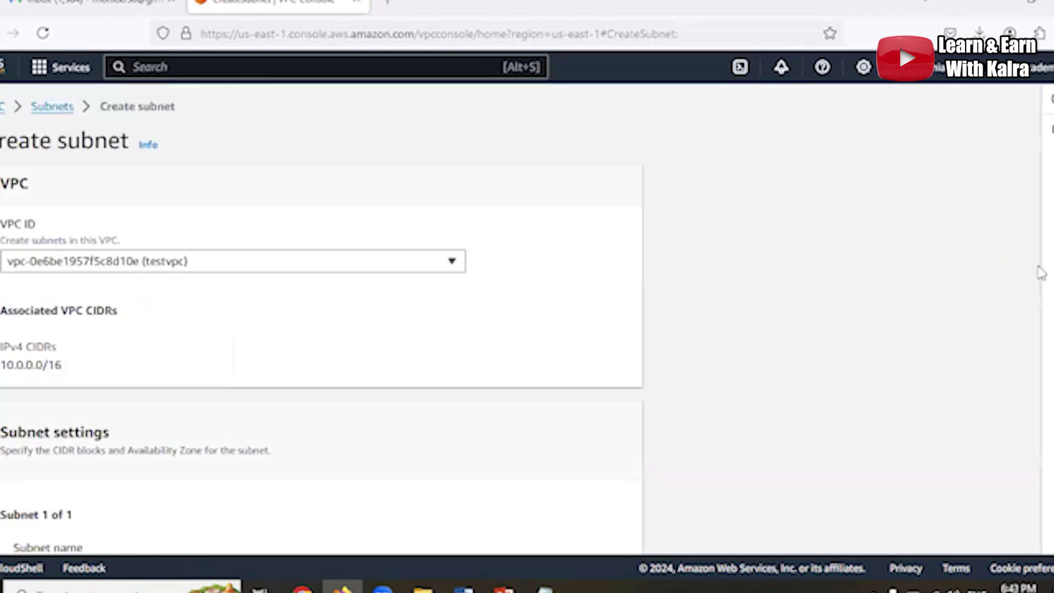
pyautogui.scroll(-6, 489, 297)
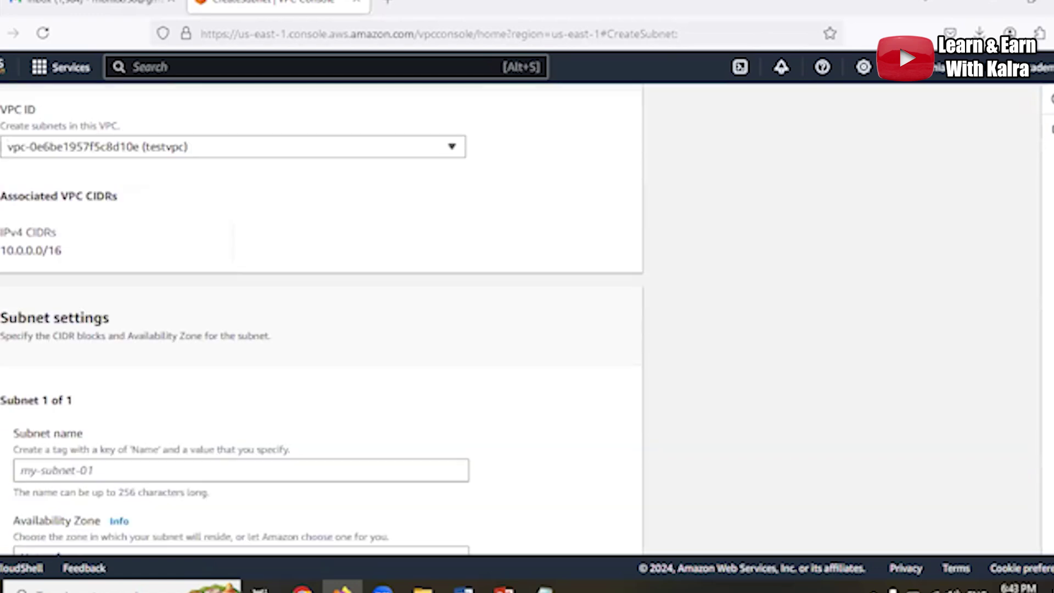
# Name the subnet testsubnet, set its IPv4 CIDR block to 10.0.0.0/24, create it and dismiss the notification
pyautogui.click(323, 251)
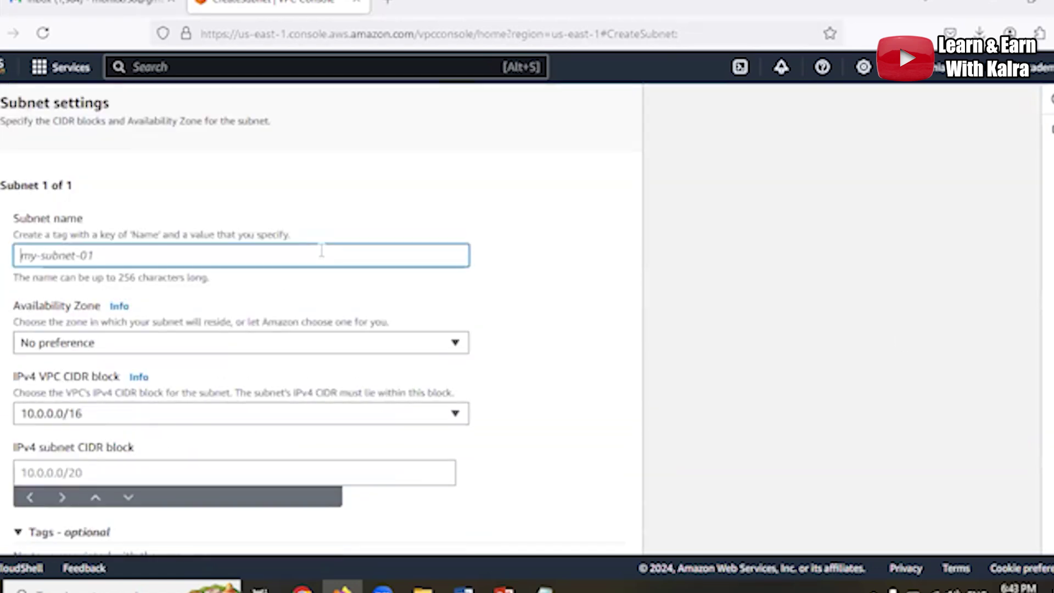
pyautogui.write('testsubnet')
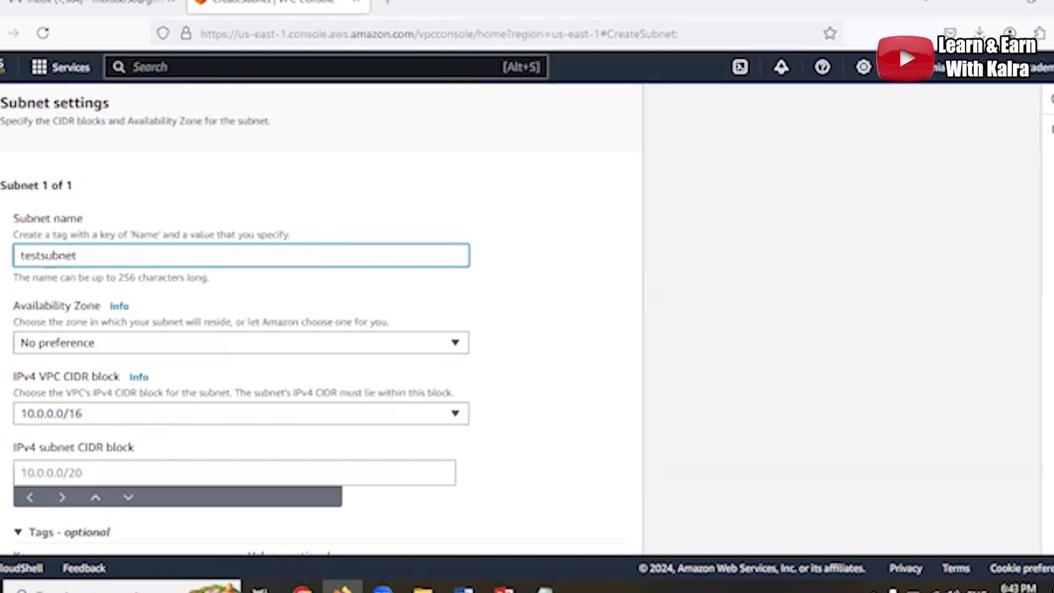
pyautogui.click(248, 481)
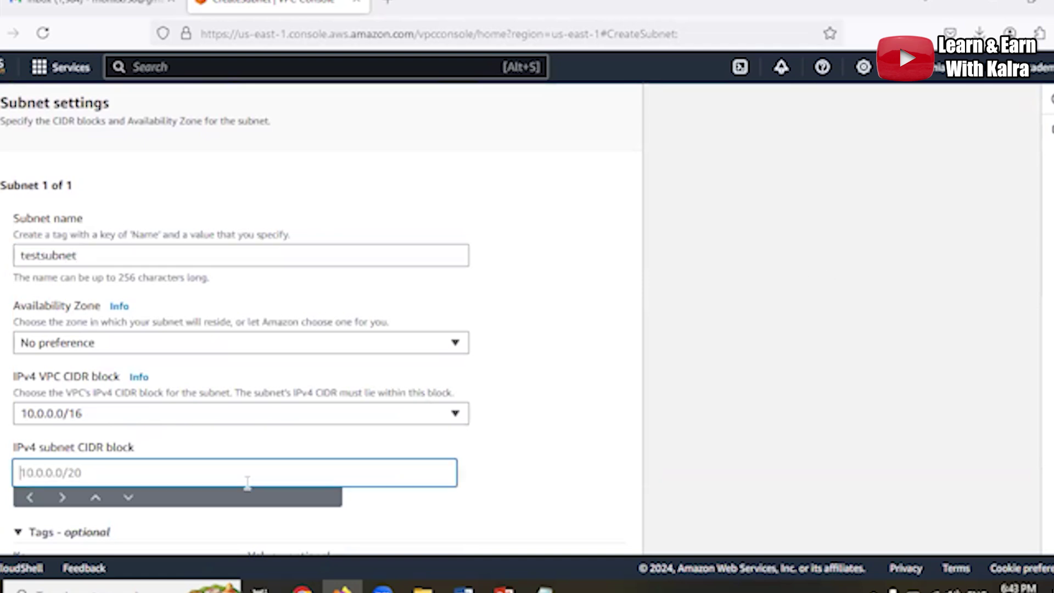
pyautogui.write('10.0.0.0/24')
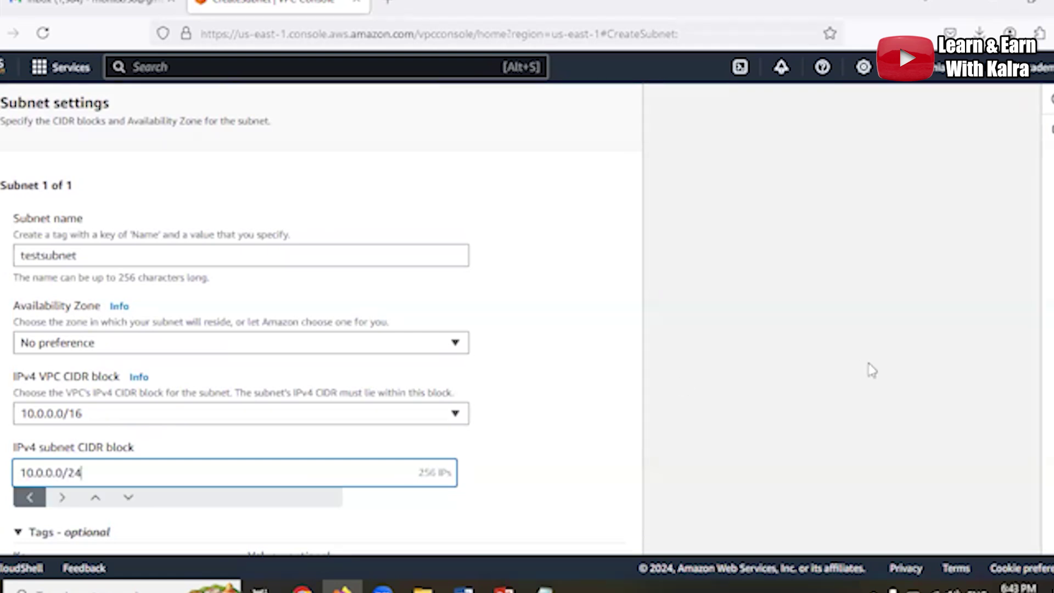
pyautogui.scroll(-4, 236, 318)
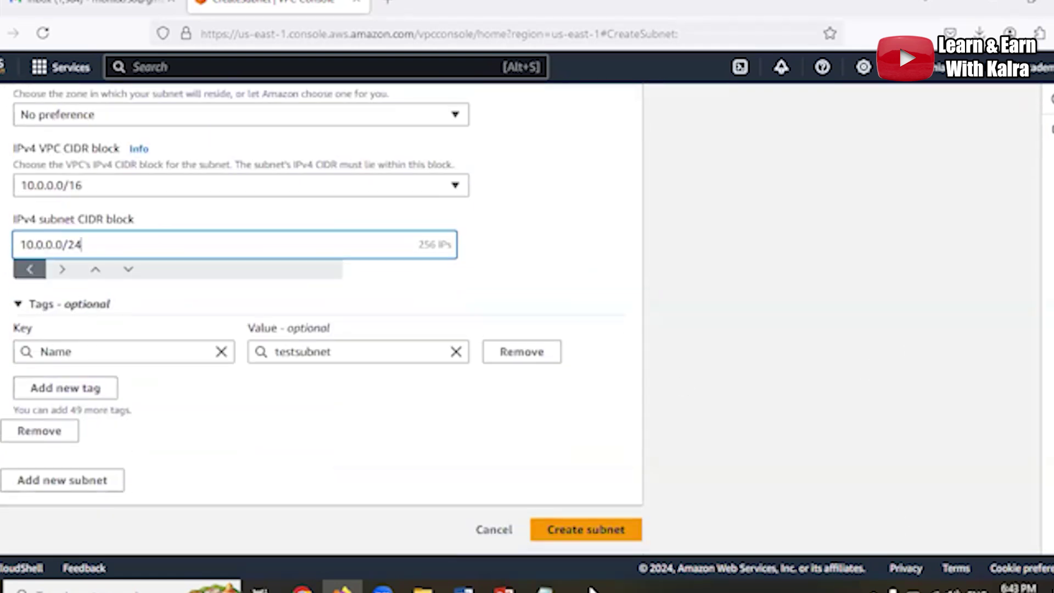
pyautogui.click(587, 530)
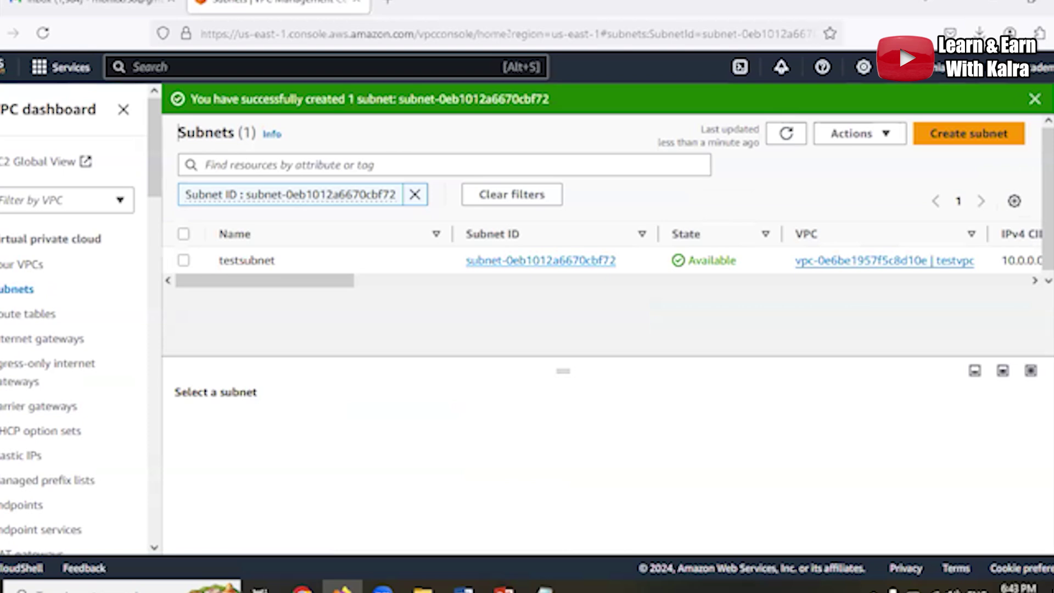
pyautogui.click(1036, 99)
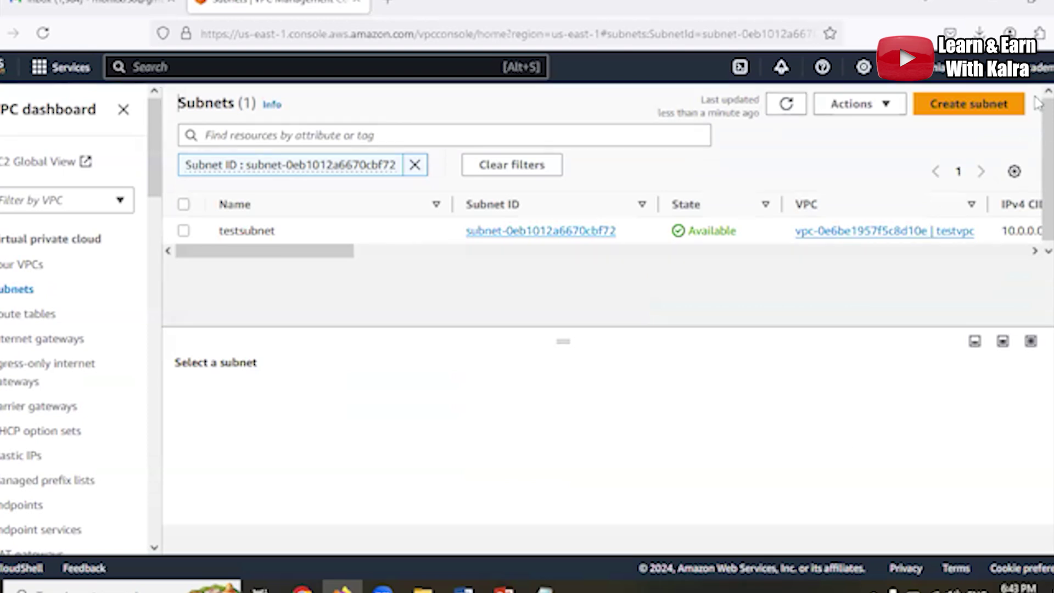
# Enable auto-assign public IPv4 address in the settings of testsubnet and save the change
pyautogui.click(184, 232)
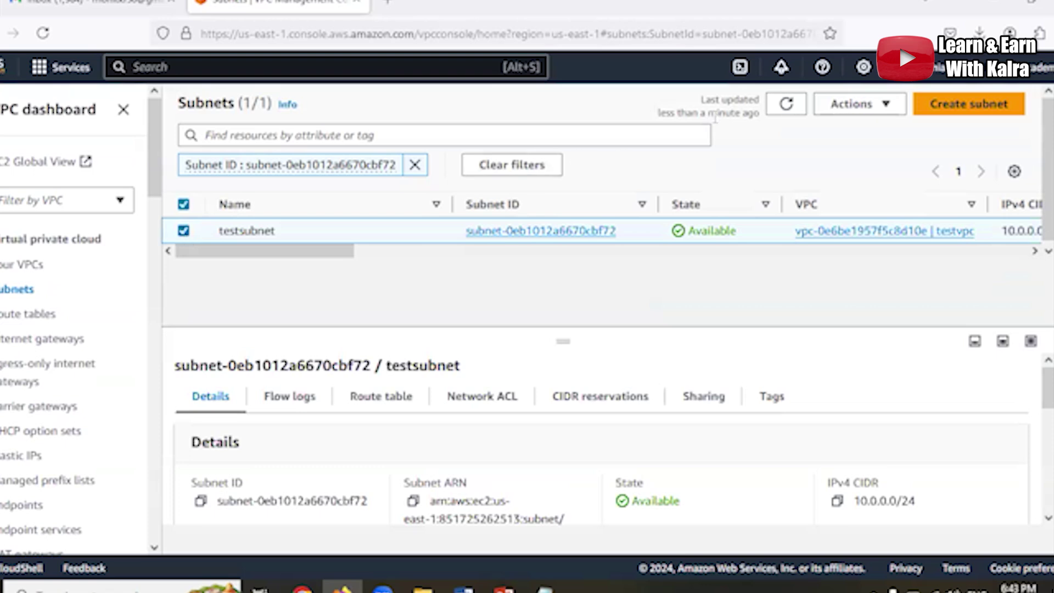
pyautogui.click(878, 105)
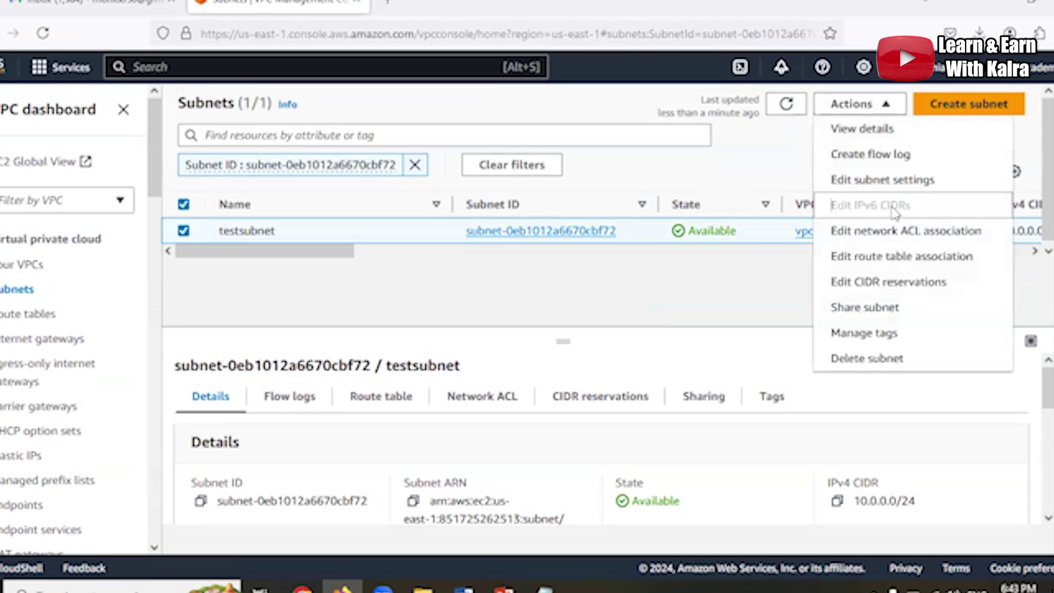
pyautogui.click(920, 189)
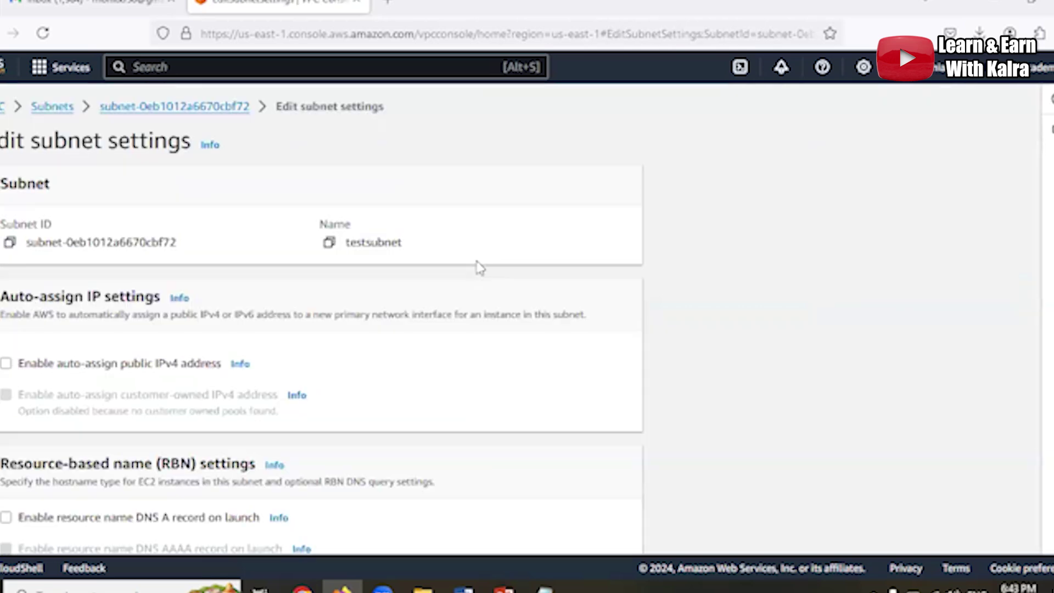
pyautogui.click(6, 365)
pyautogui.scroll(-5, 763, 544)
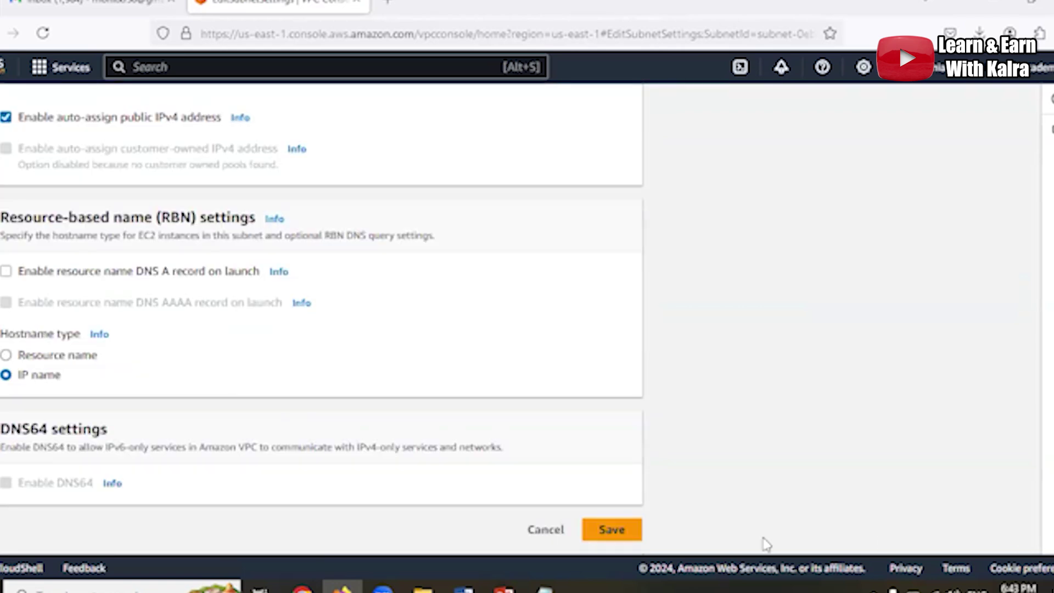
pyautogui.click(611, 530)
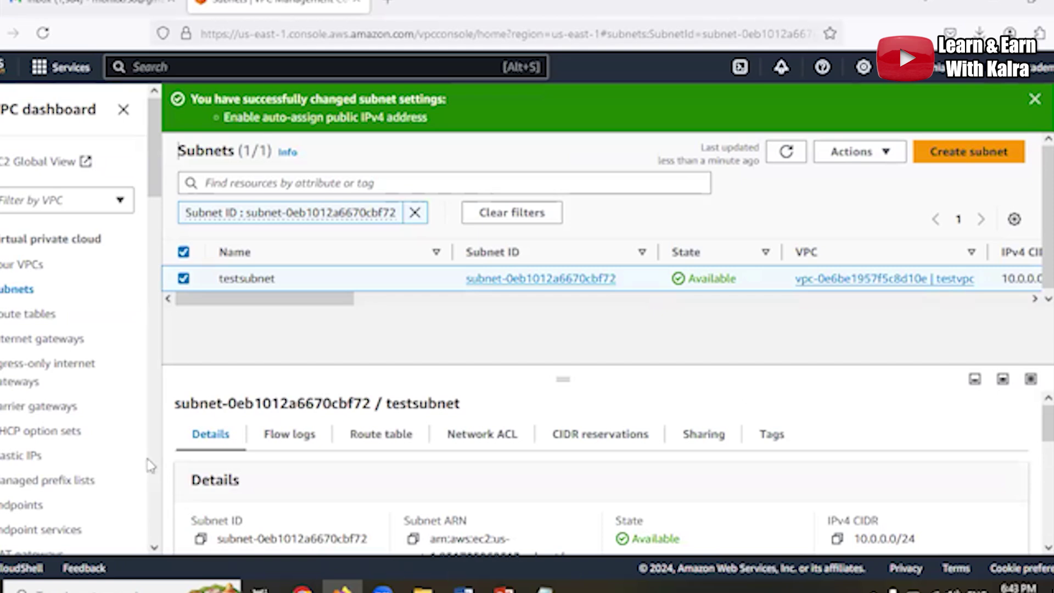
# Refresh the VPC route tables list, identify the route table belonging to testvpc and select it
pyautogui.click(47, 321)
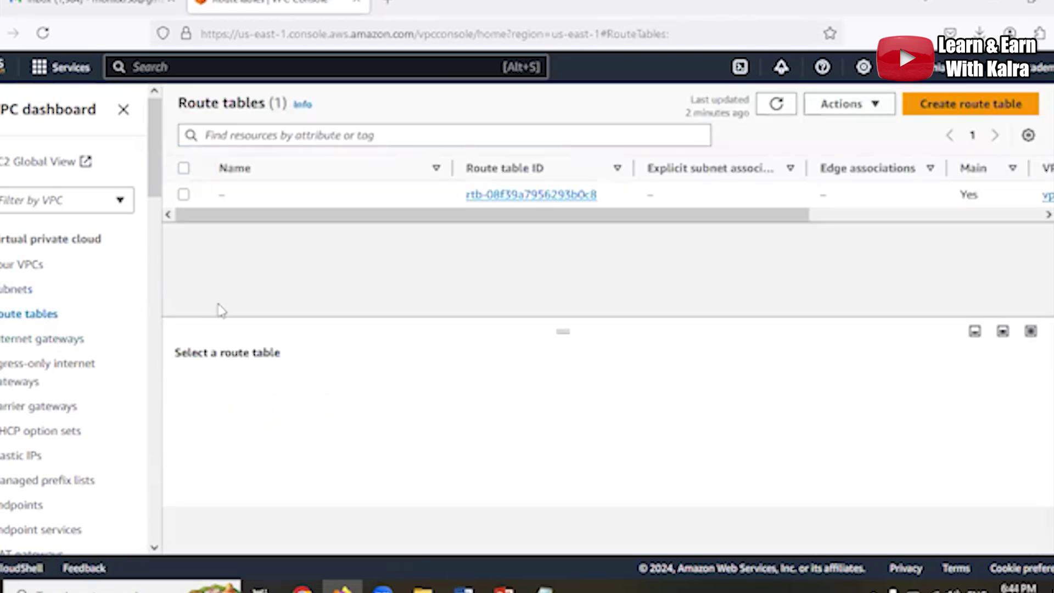
pyautogui.click(777, 104)
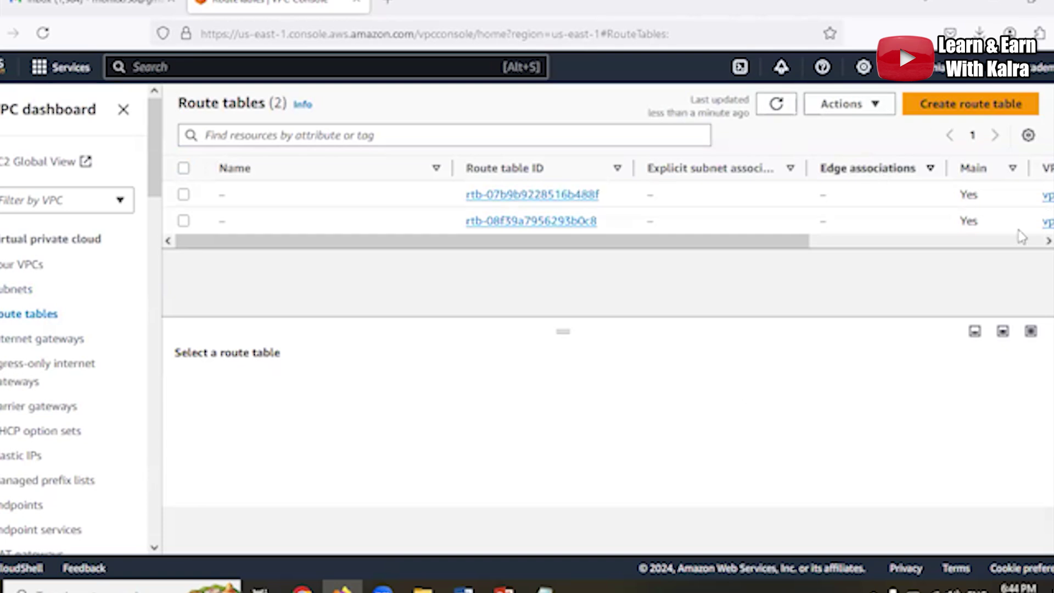
pyautogui.click(1037, 243)
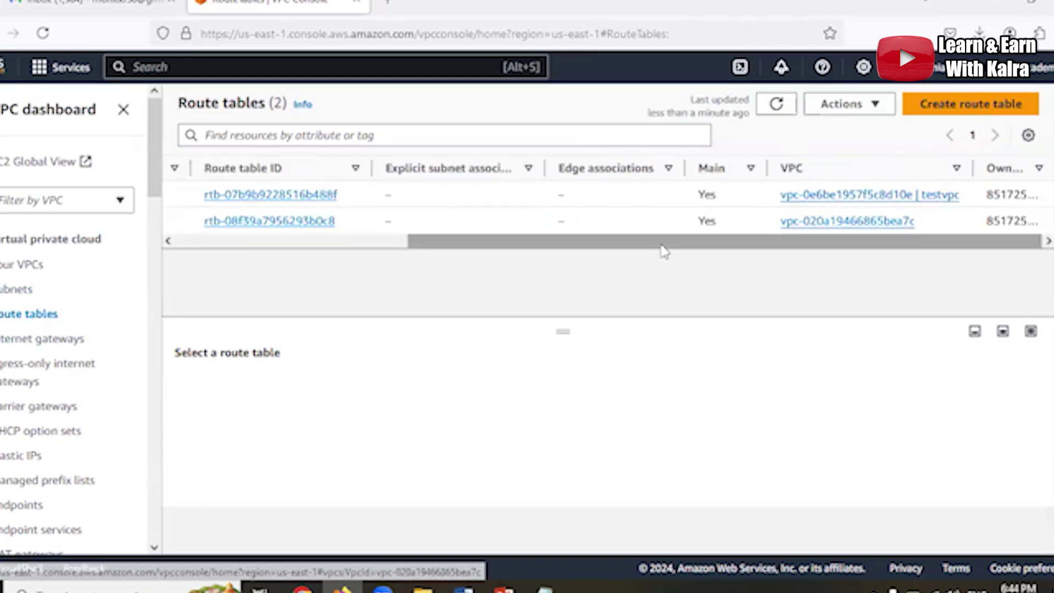
pyautogui.click(220, 242)
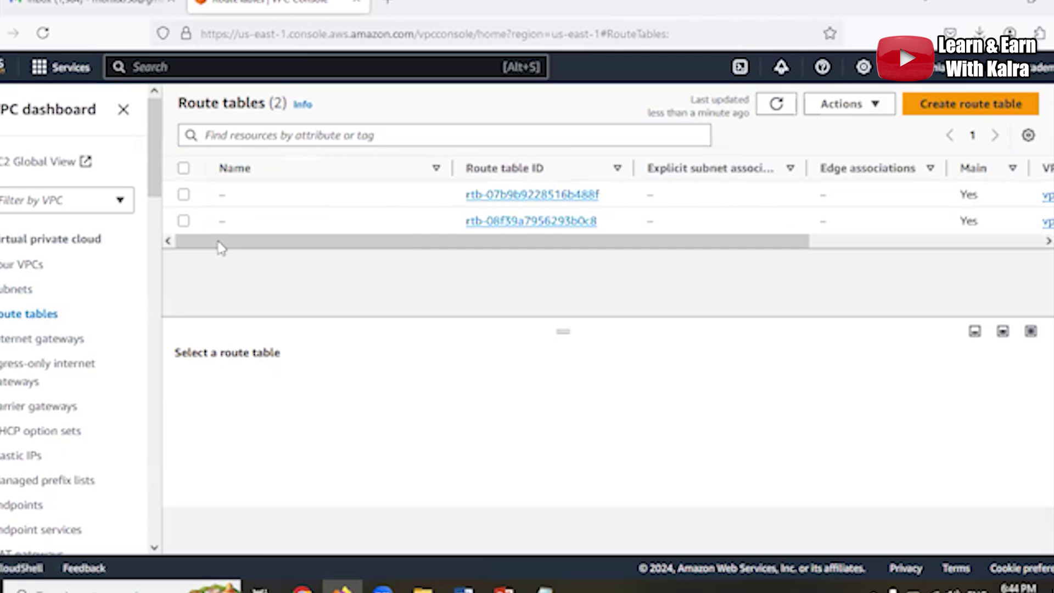
pyautogui.click(184, 196)
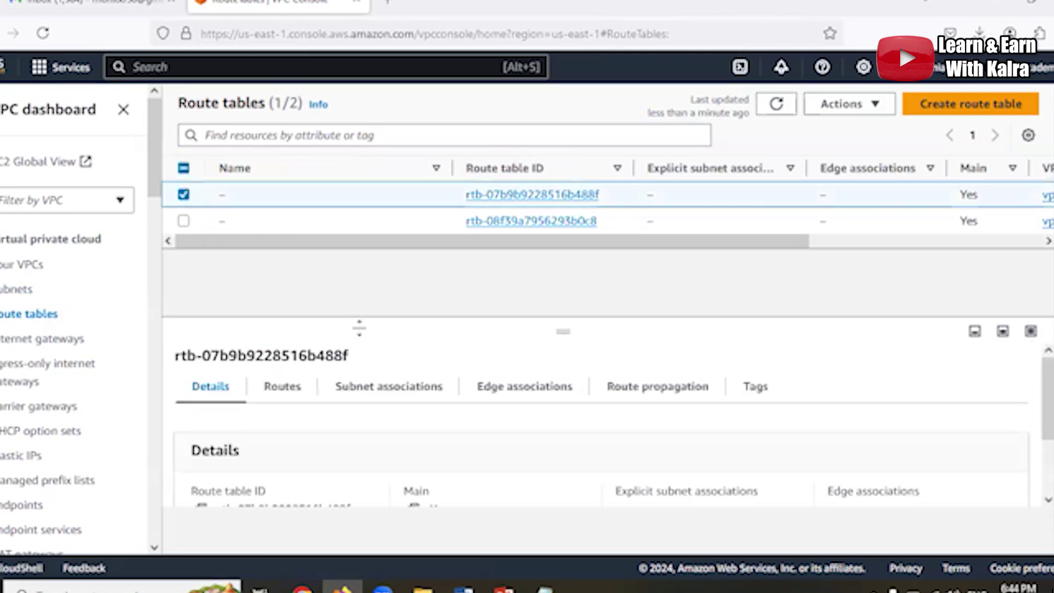
# Explicitly associate testsubnet with the selected testvpc route table and save the associations
pyautogui.click(391, 394)
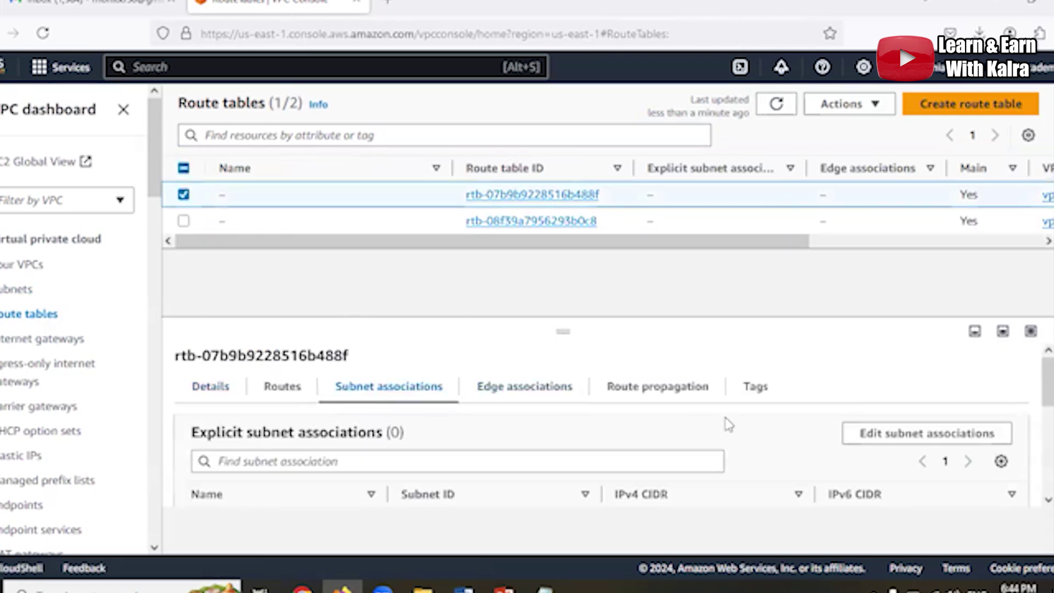
pyautogui.click(930, 435)
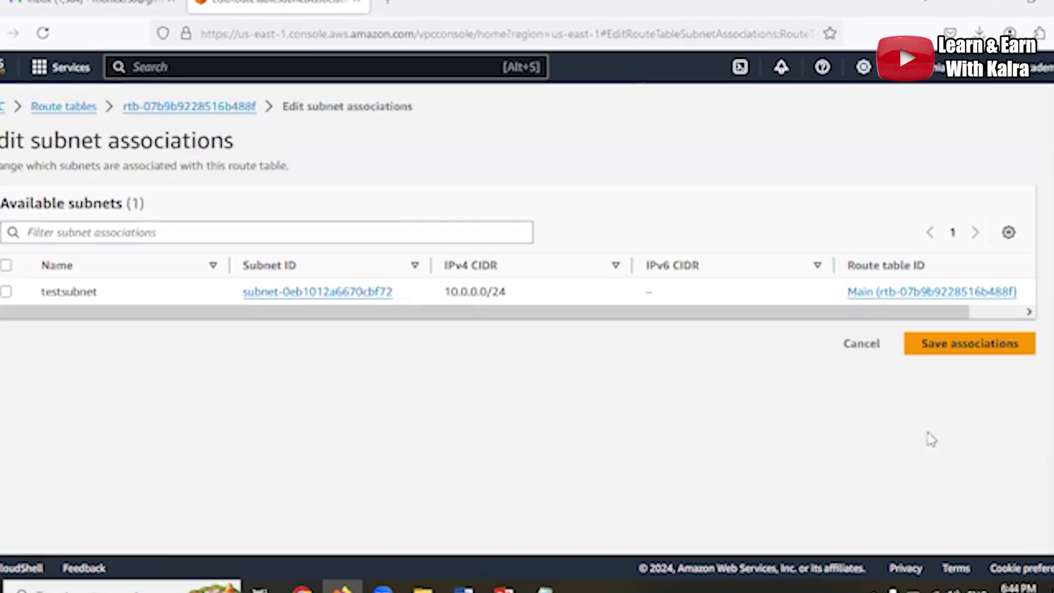
pyautogui.click(6, 291)
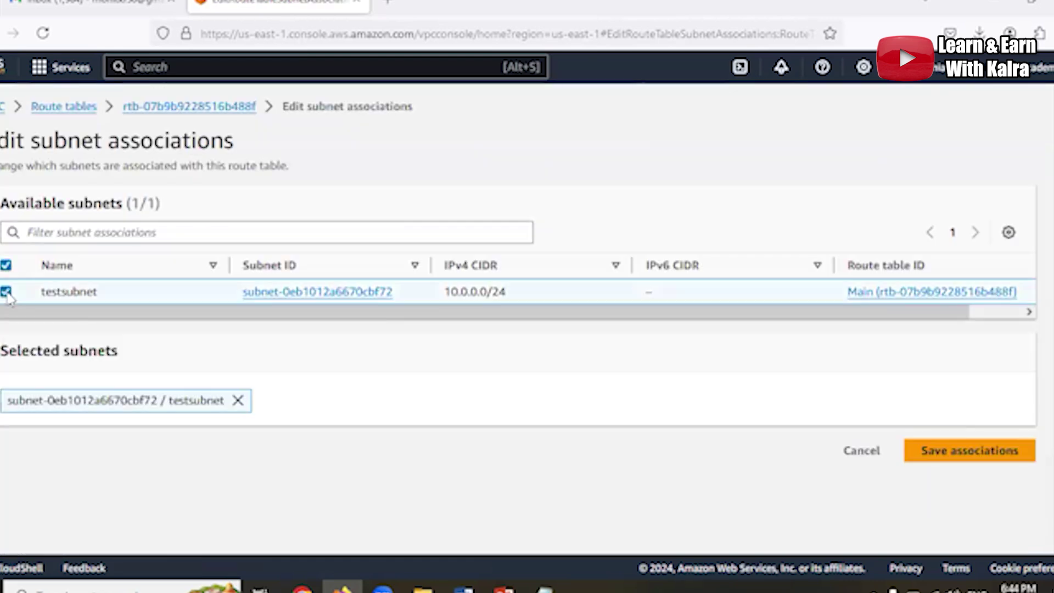
pyautogui.click(968, 458)
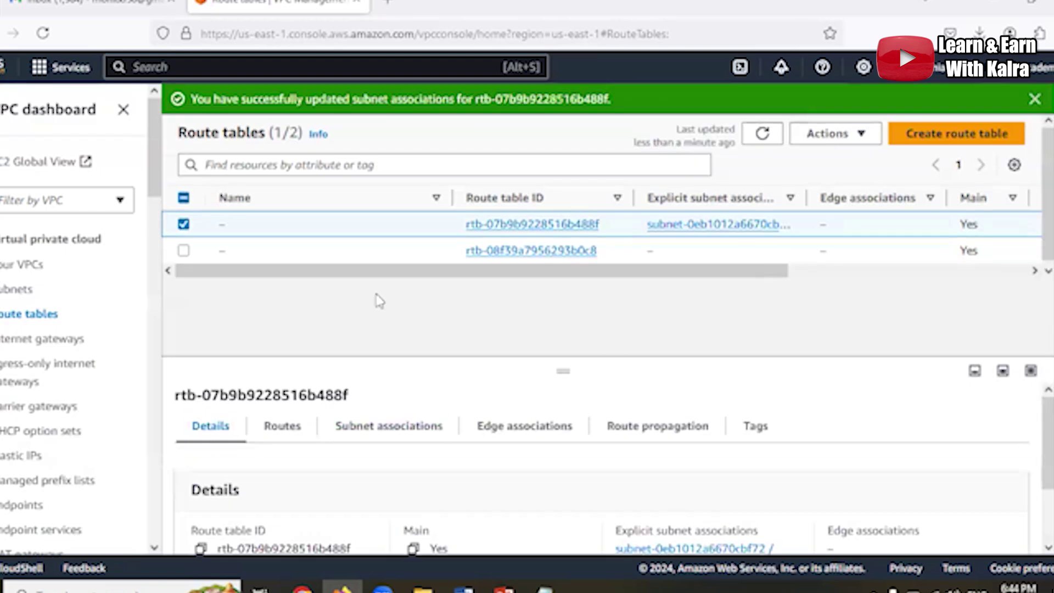
# Add a route with destination 0.0.0.0/0 to the testvpc route table
pyautogui.click(282, 434)
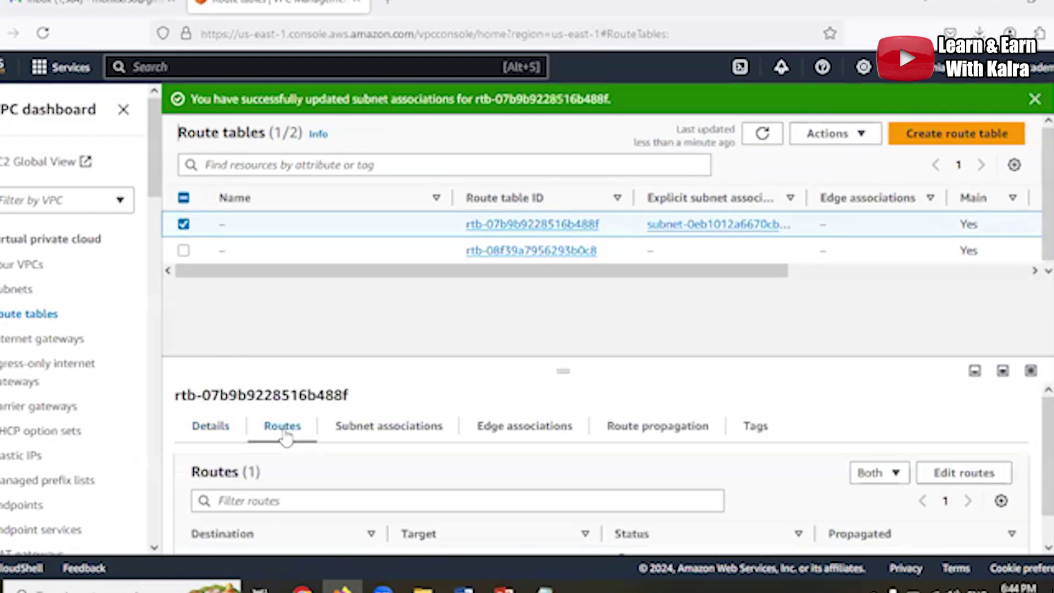
pyautogui.click(966, 473)
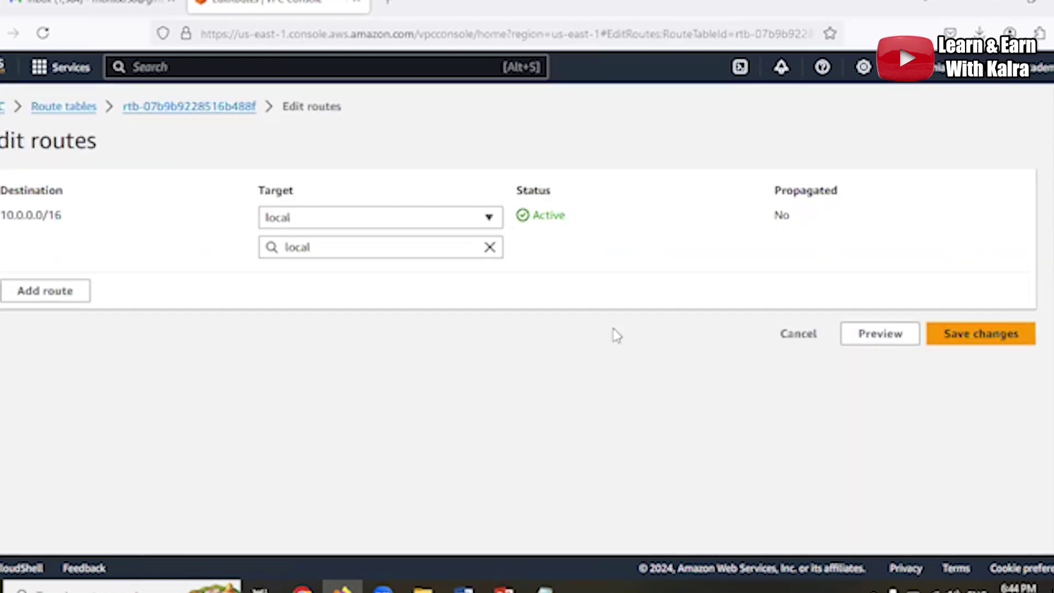
pyautogui.click(46, 302)
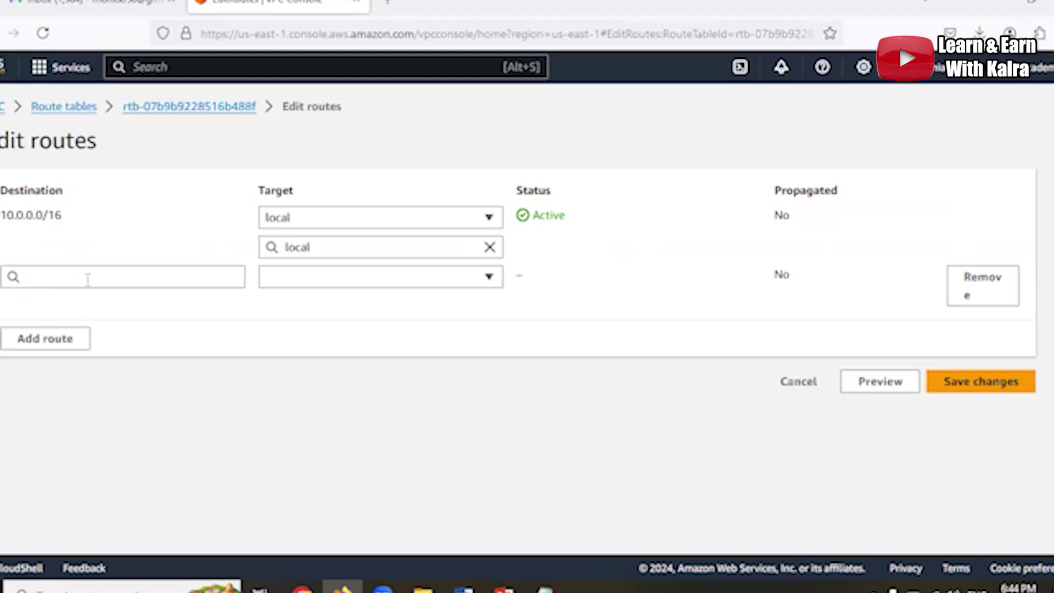
pyautogui.click(89, 277)
pyautogui.click(96, 305)
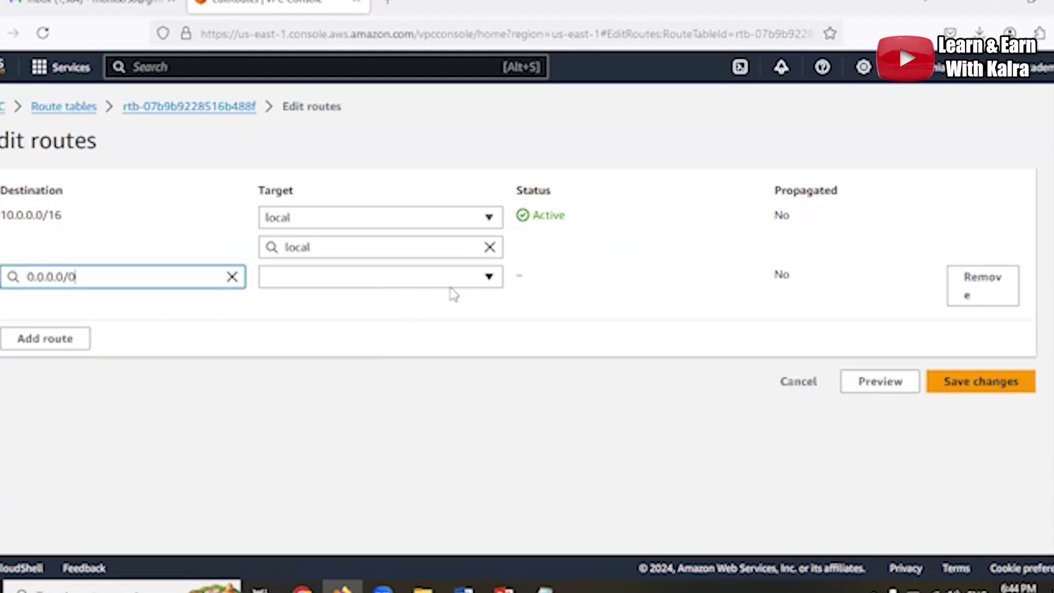
# Set the new route's target to the testigw internet gateway, save the routes and dismiss the success notification
pyautogui.click(491, 278)
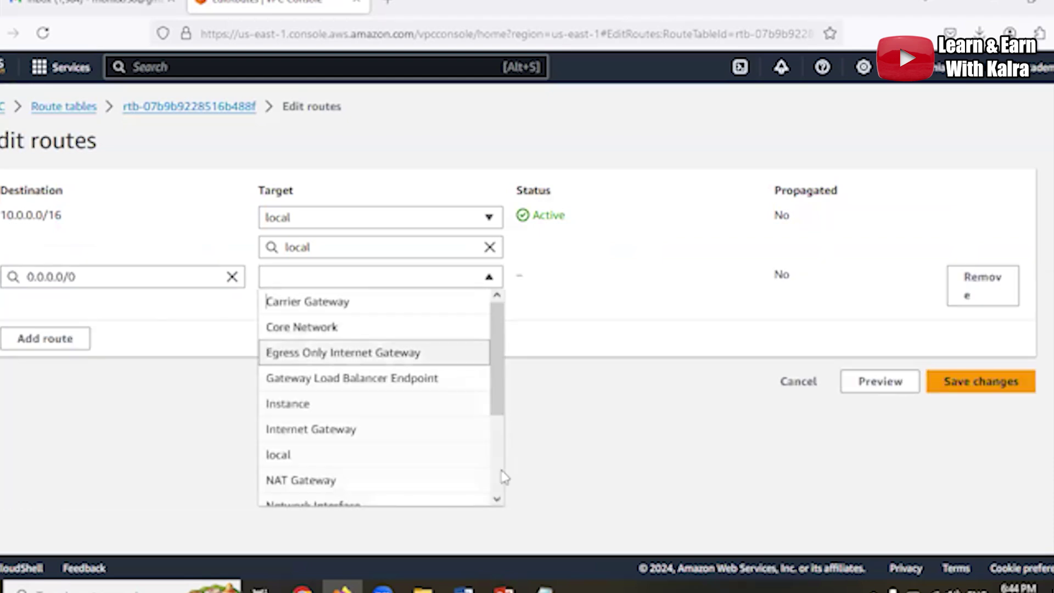
pyautogui.scroll(-3, 501, 478)
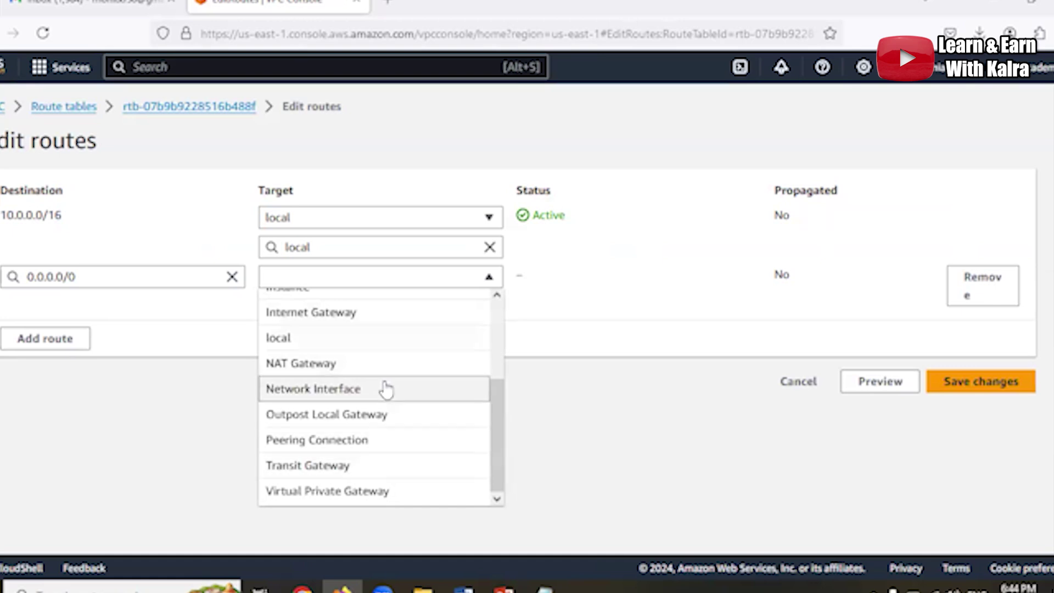
pyautogui.click(387, 318)
pyautogui.click(387, 308)
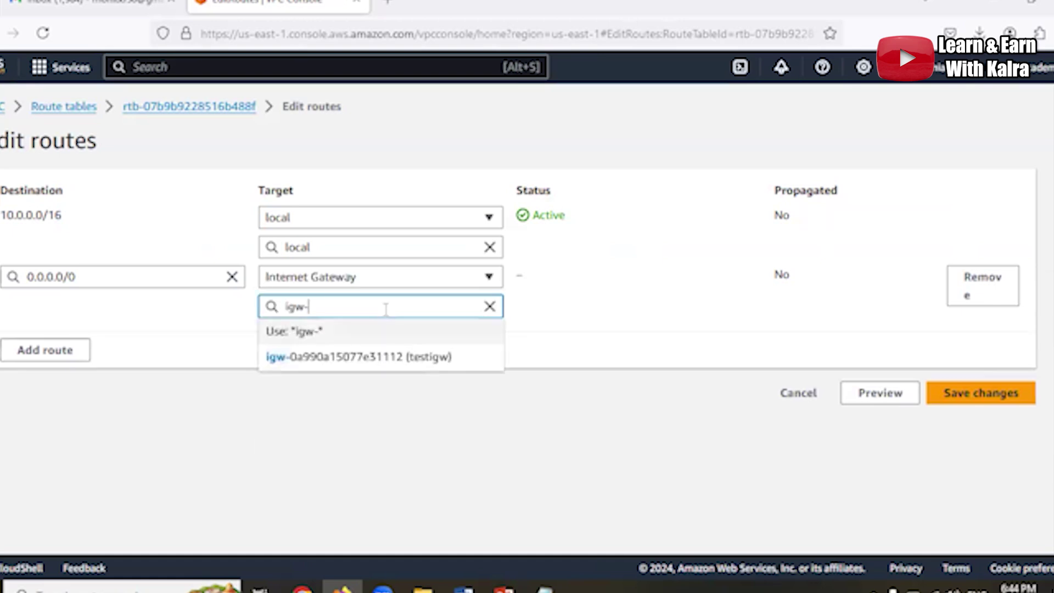
pyautogui.click(360, 358)
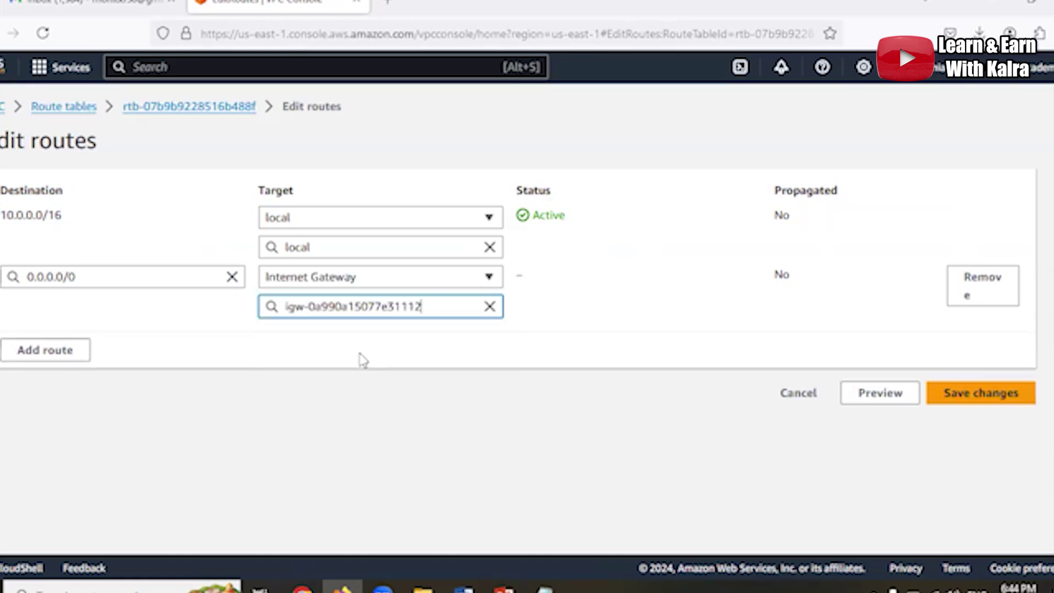
pyautogui.click(970, 403)
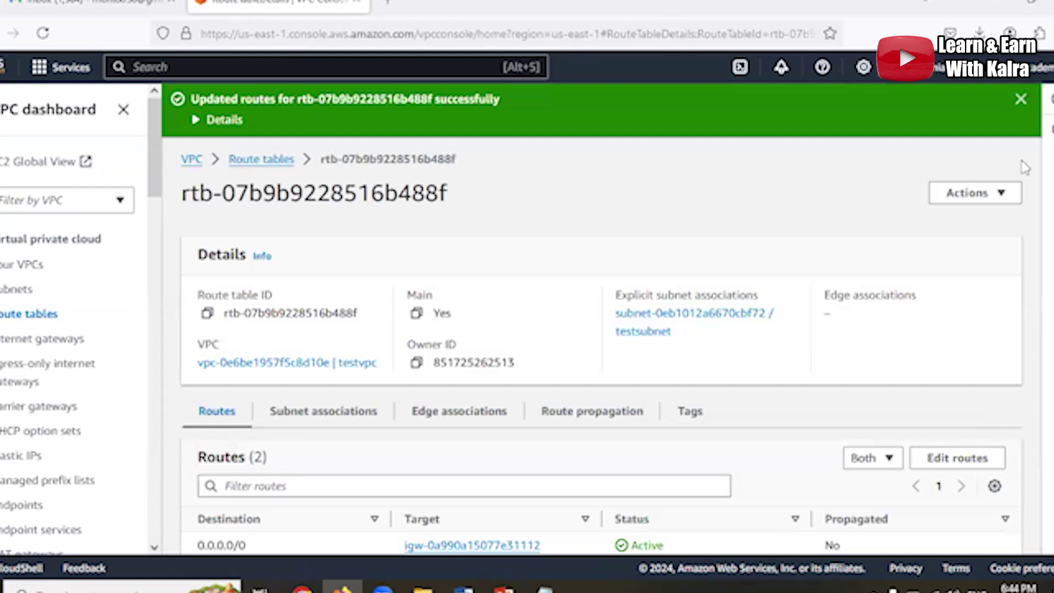
pyautogui.click(1020, 100)
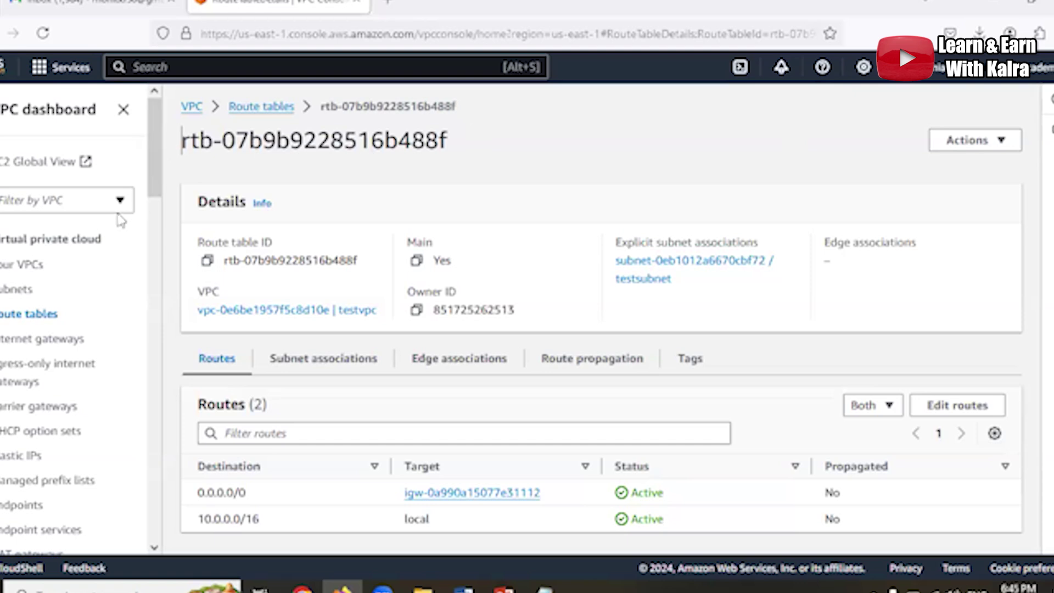
# Switch to the EC2 service, start launching a new instance and enter a name for it
pyautogui.click(64, 75)
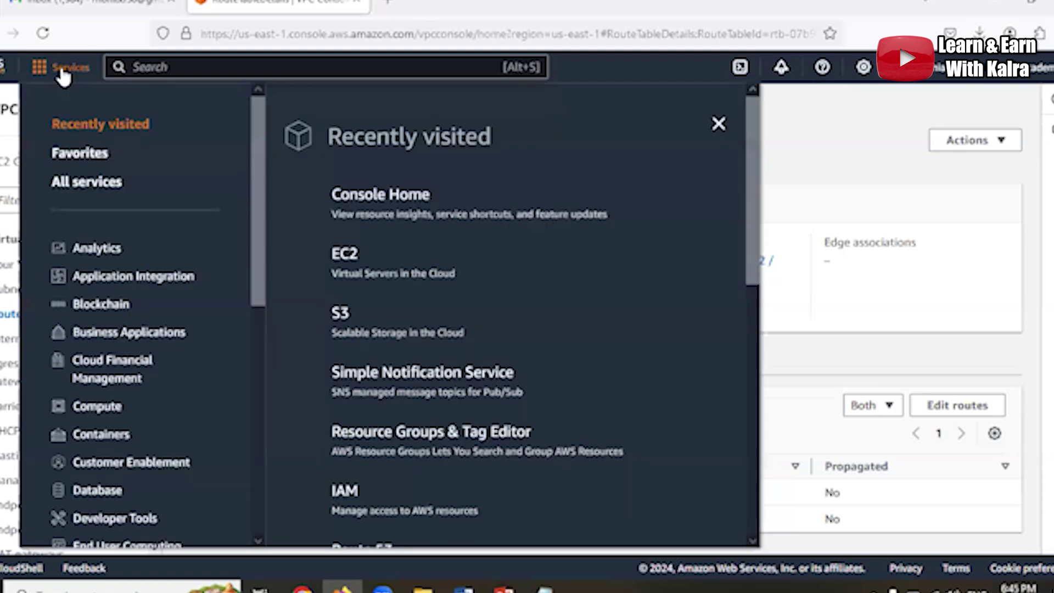
pyautogui.click(351, 258)
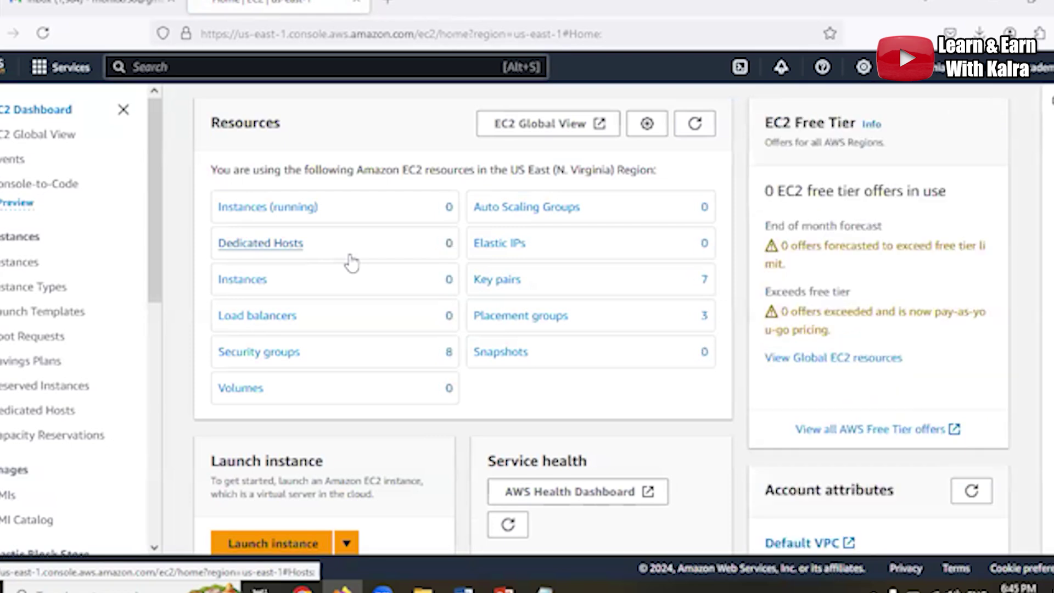
pyautogui.click(278, 545)
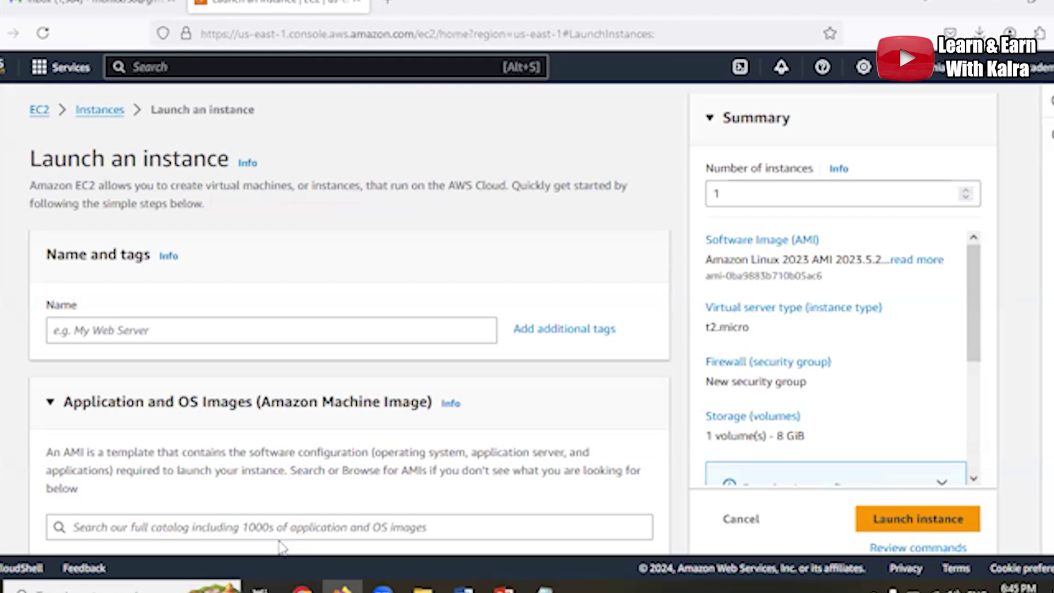
pyautogui.click(330, 340)
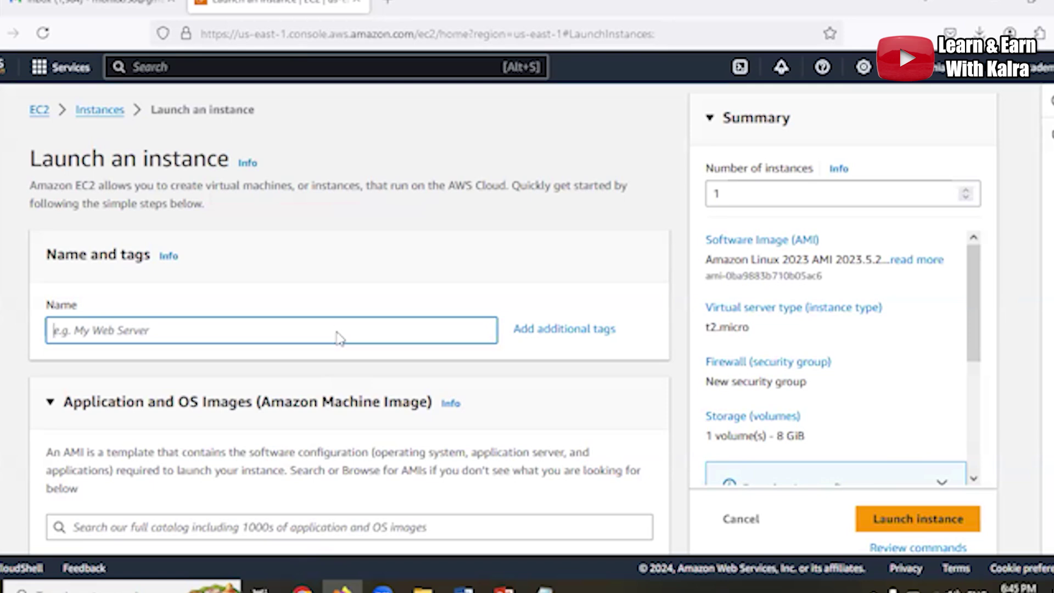
pyautogui.write('t')
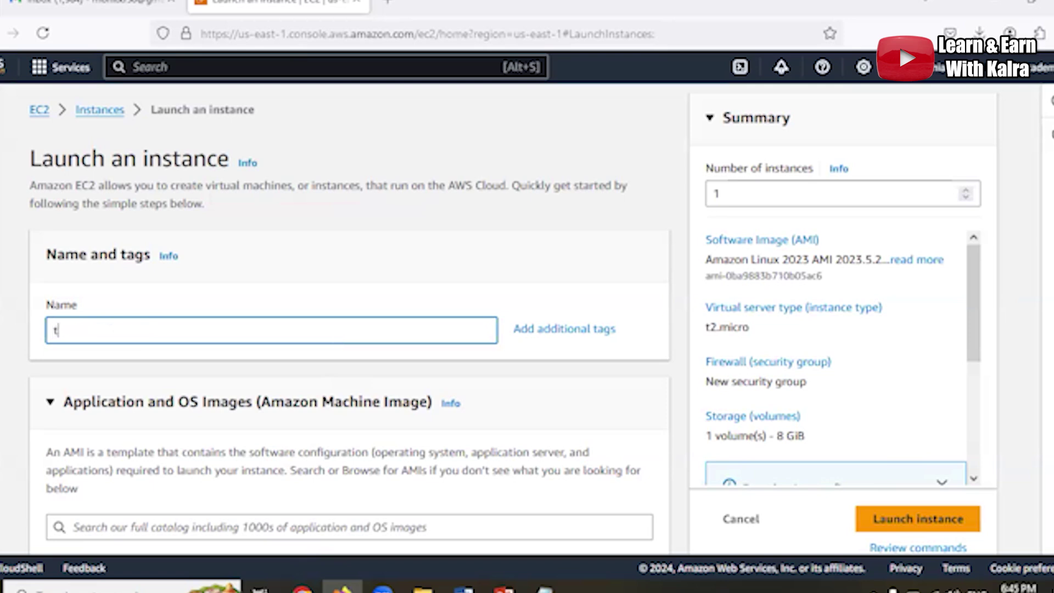
pyautogui.write('etinst')
pyautogui.write('ind')
pyautogui.press('BackSpace')
pyautogui.write('stanc')
# Choose 19thmaykeypair as the login key pair for the new instance
pyautogui.scroll(-15, 350, 321)
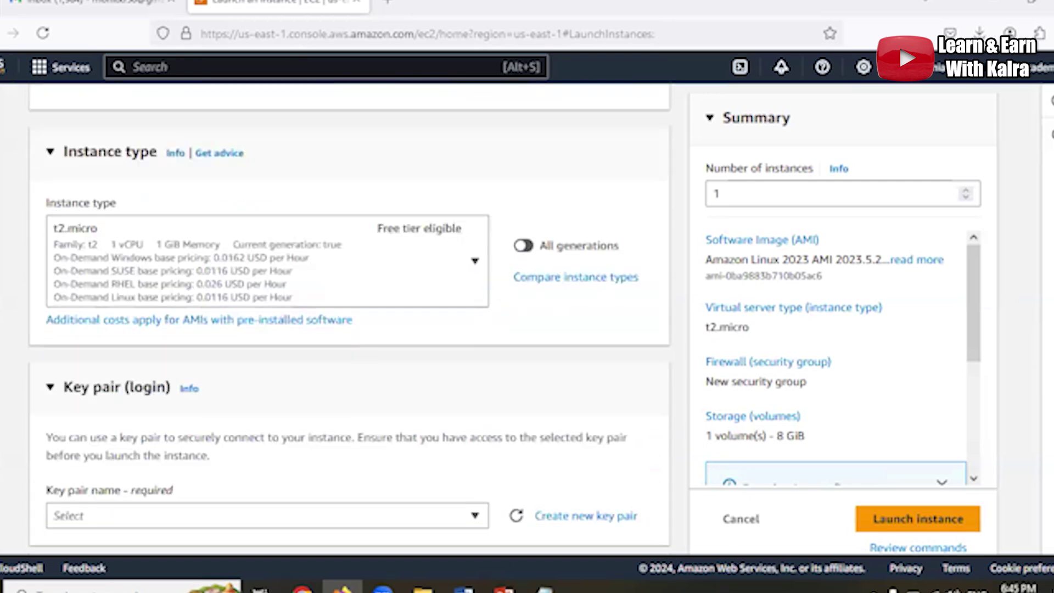
pyautogui.scroll(-3, 631, 414)
pyautogui.click(475, 362)
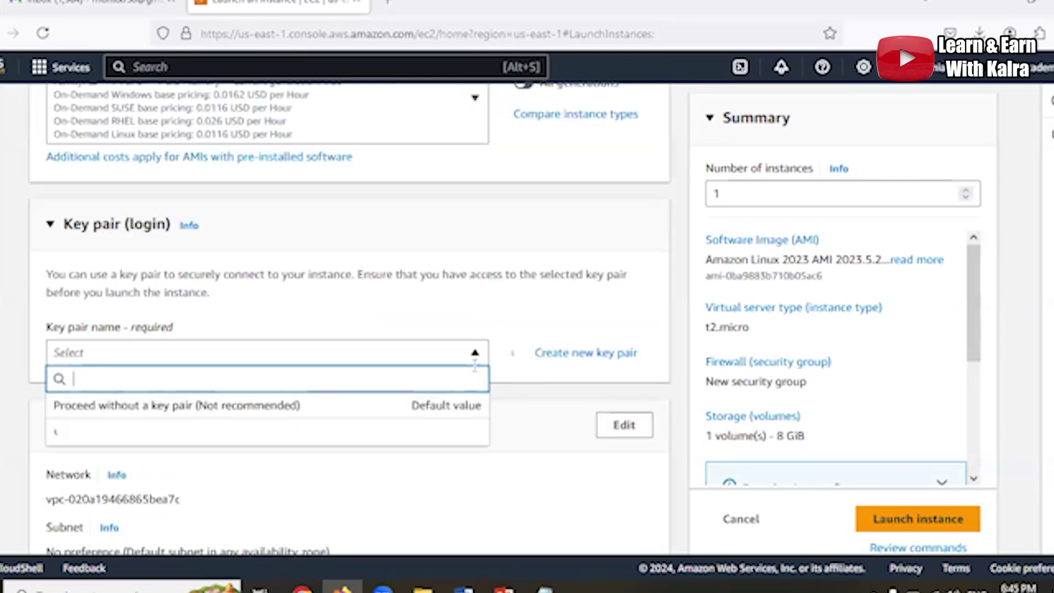
pyautogui.moveTo(483, 427); pyautogui.dragTo(489, 508)
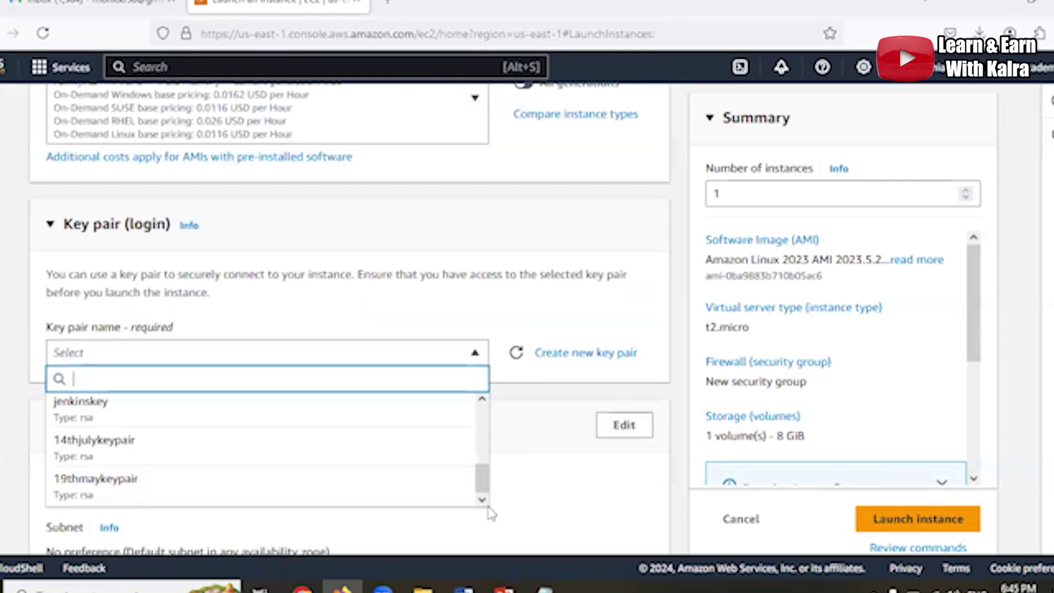
pyautogui.click(260, 504)
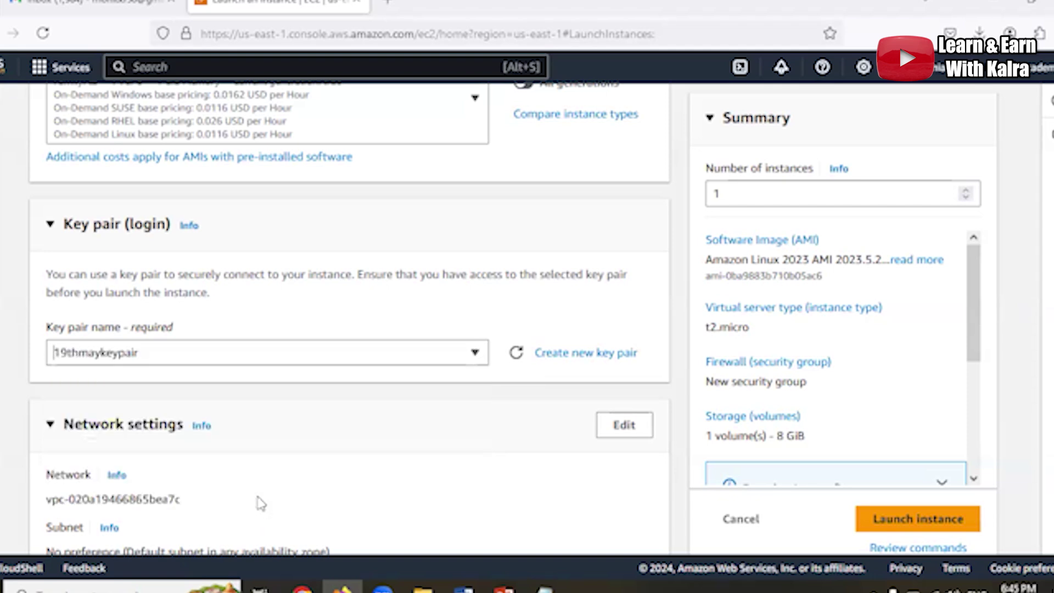
# Edit the instance's network settings and set its VPC to testvpc
pyautogui.click(626, 426)
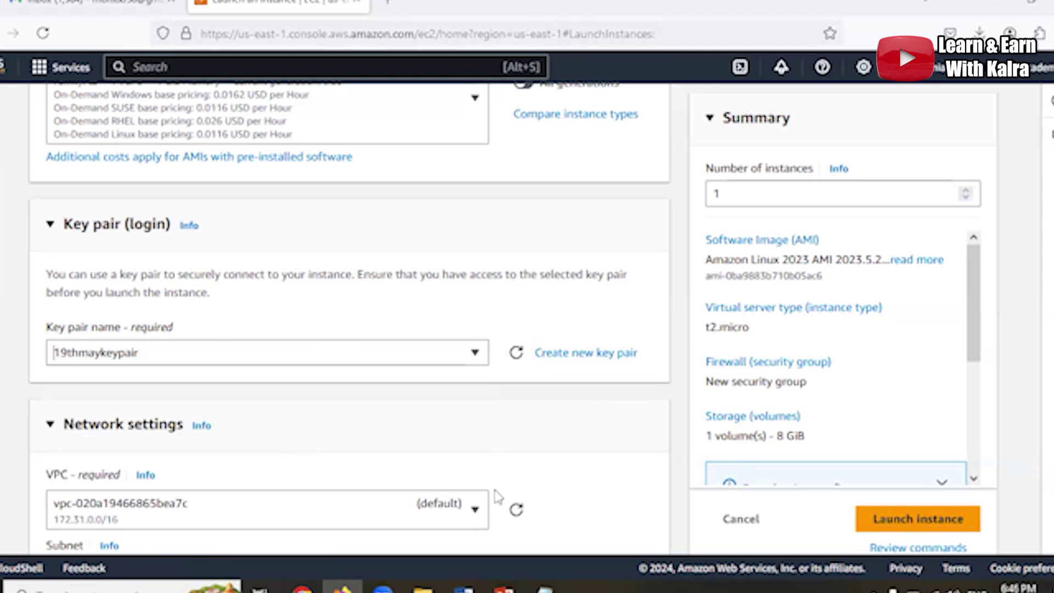
pyautogui.click(475, 510)
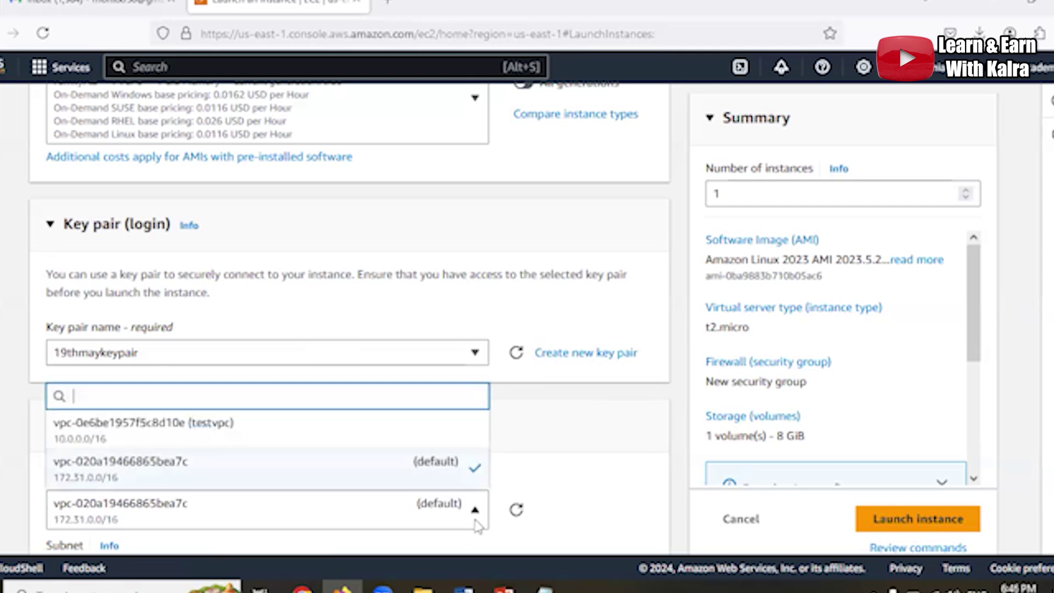
pyautogui.click(353, 446)
# Add a second inbound security group rule of type All ICMP - IPv4 with source 0.0.0.0/8
pyautogui.scroll(-4, 353, 445)
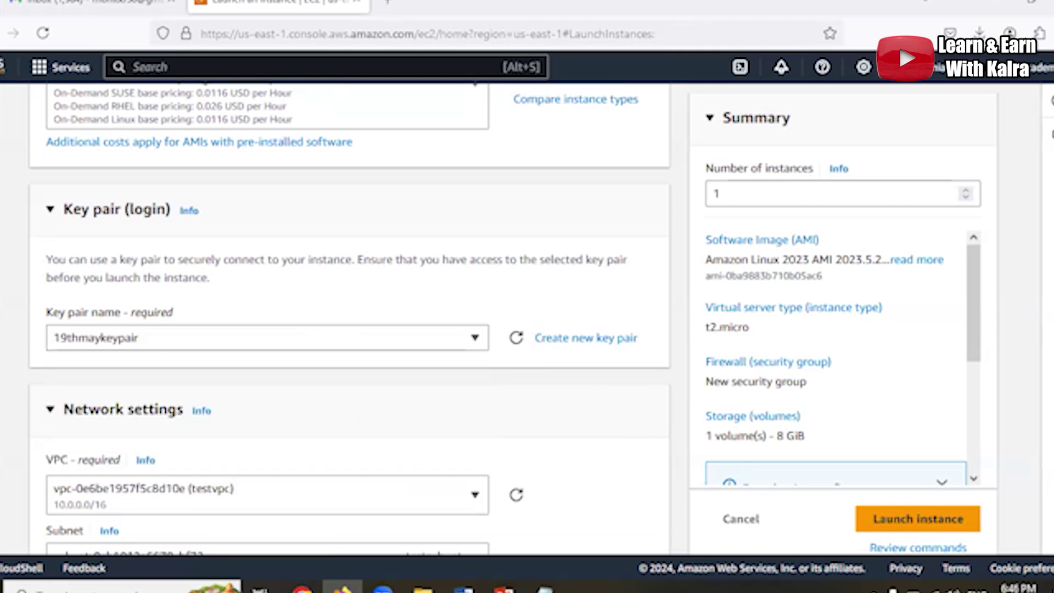
pyautogui.scroll(-6, 352, 319)
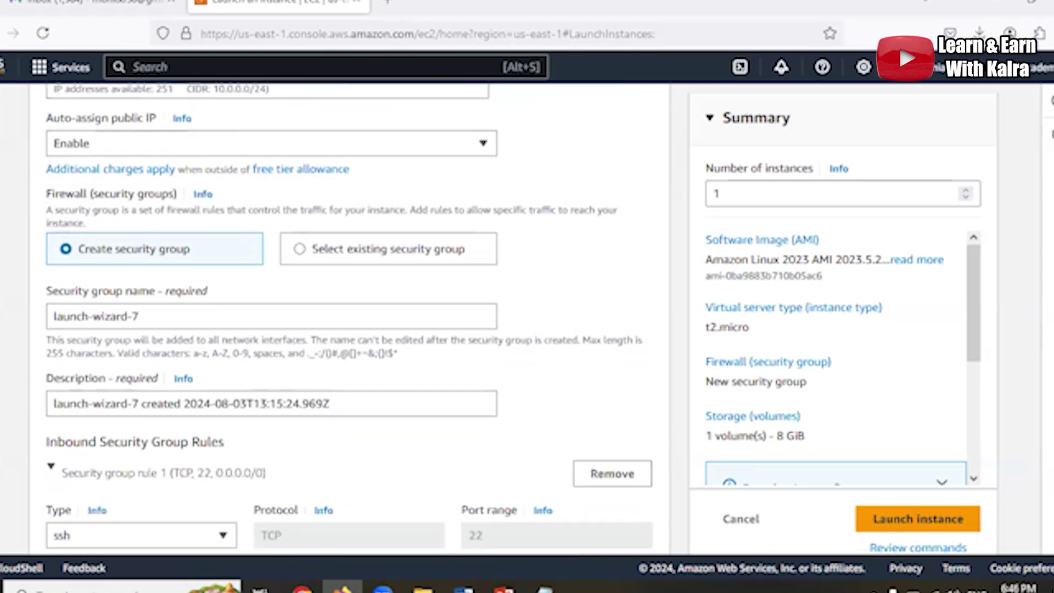
pyautogui.scroll(3, 352, 319)
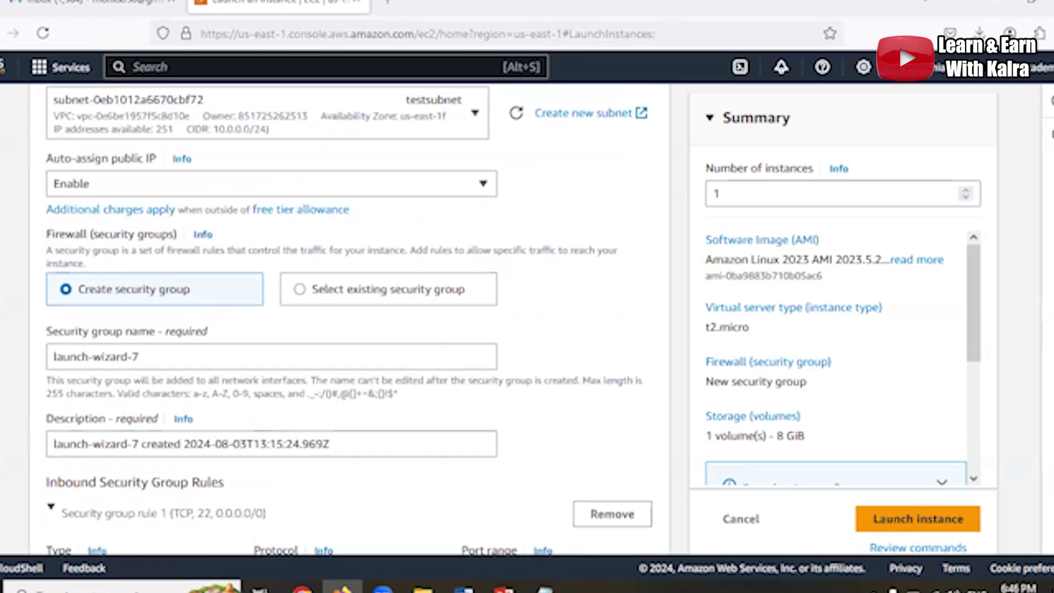
pyautogui.scroll(-1, 352, 318)
pyautogui.scroll(-5, 351, 319)
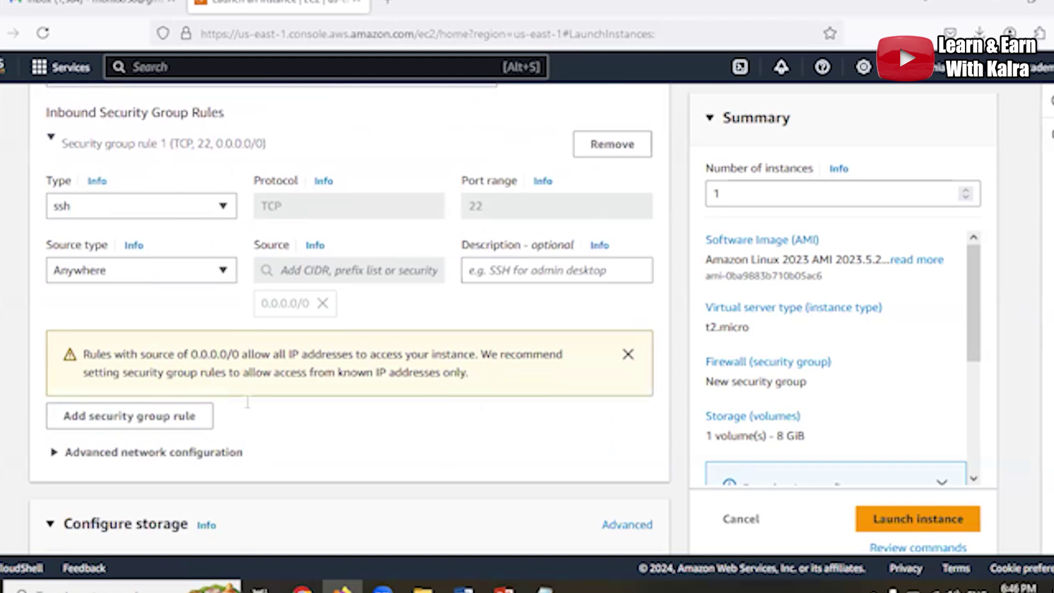
pyautogui.click(157, 423)
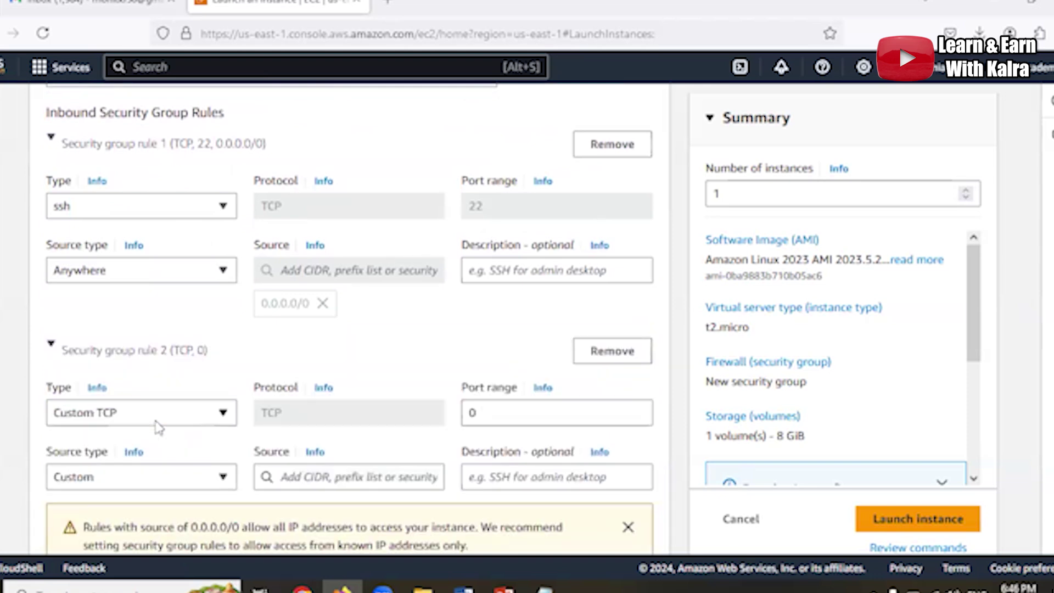
pyautogui.click(224, 413)
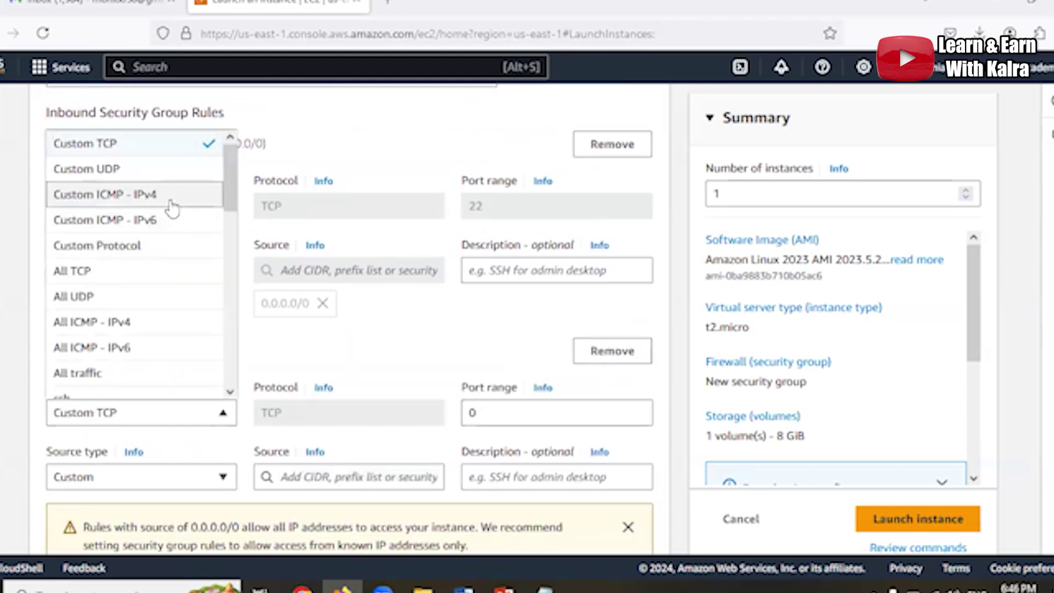
pyautogui.click(157, 323)
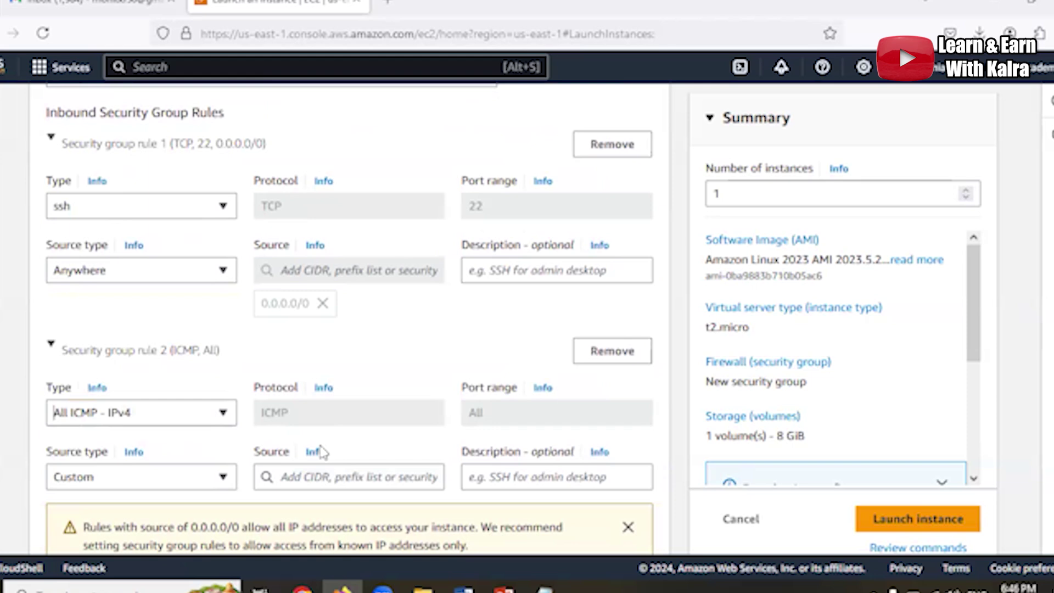
pyautogui.click(338, 475)
pyautogui.click(330, 218)
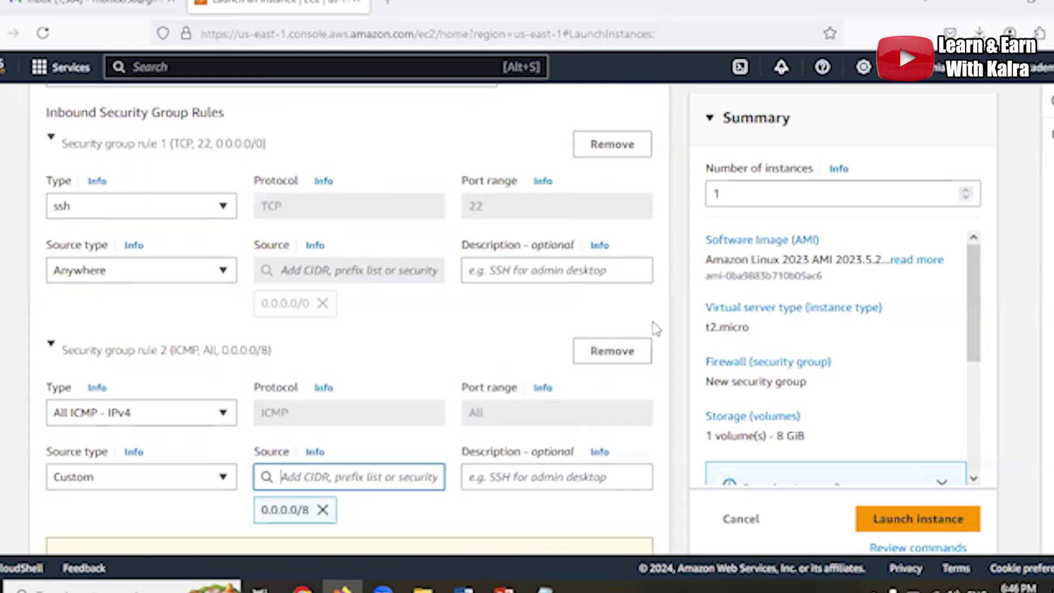
# Launch the instance, then open the Instances list in a new browser tab and switch to it
pyautogui.scroll(-10, 349, 321)
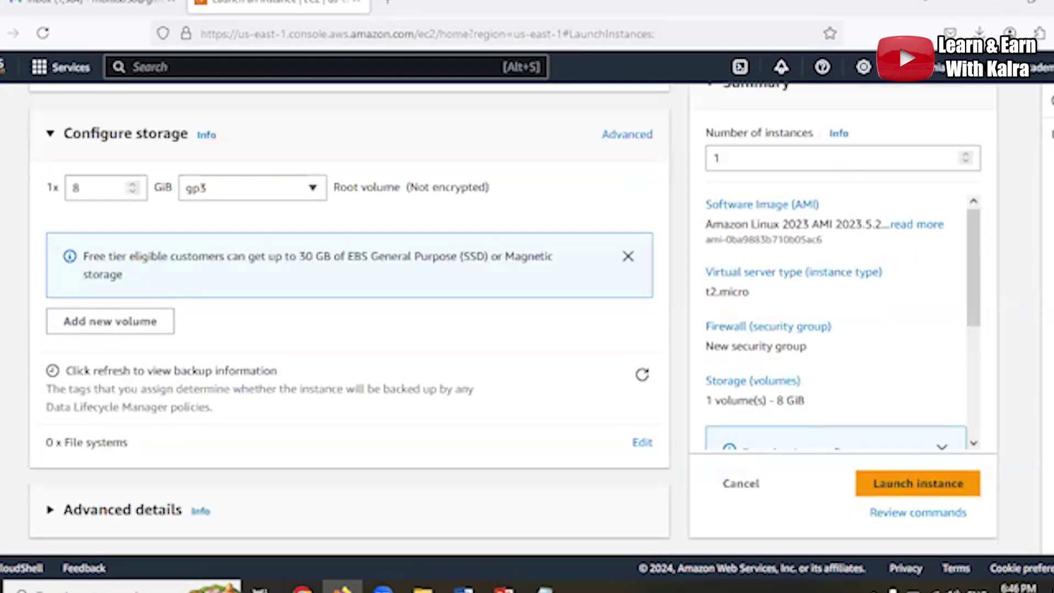
pyautogui.click(920, 491)
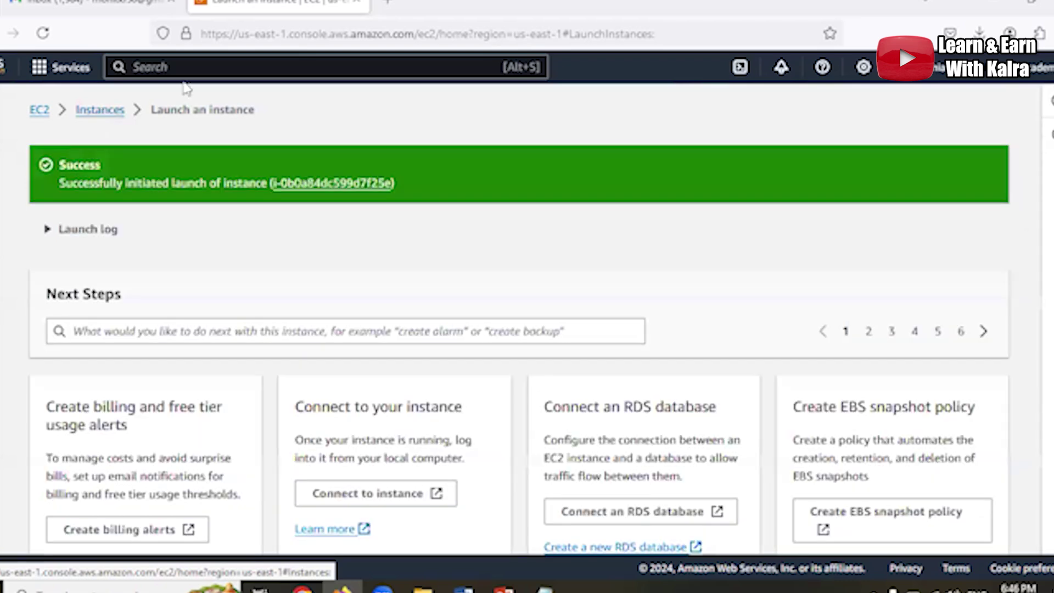
pyautogui.rightClick(92, 110)
pyautogui.click(164, 134)
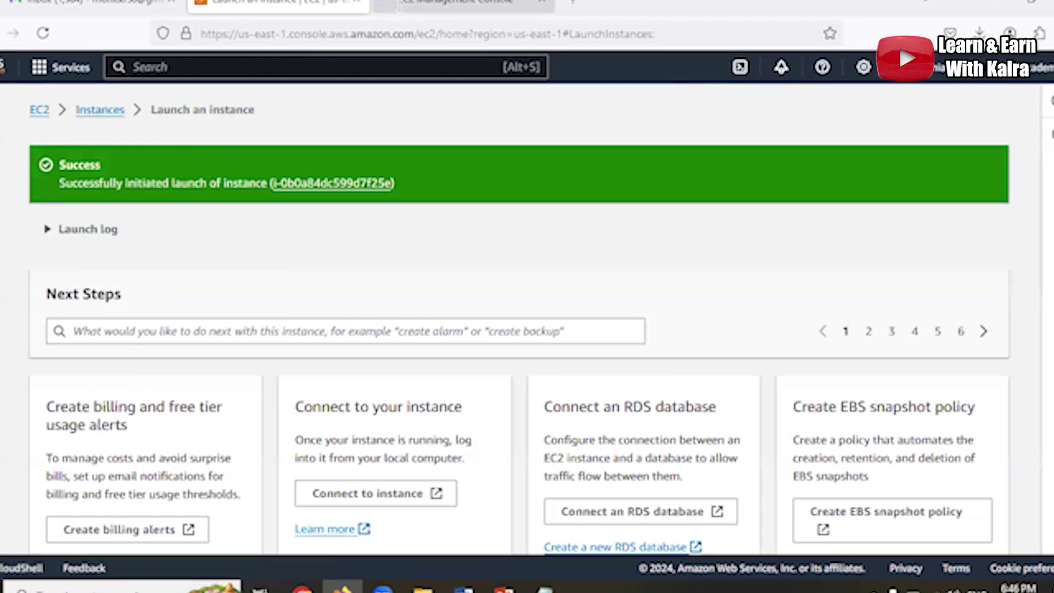
pyautogui.click(399, 6)
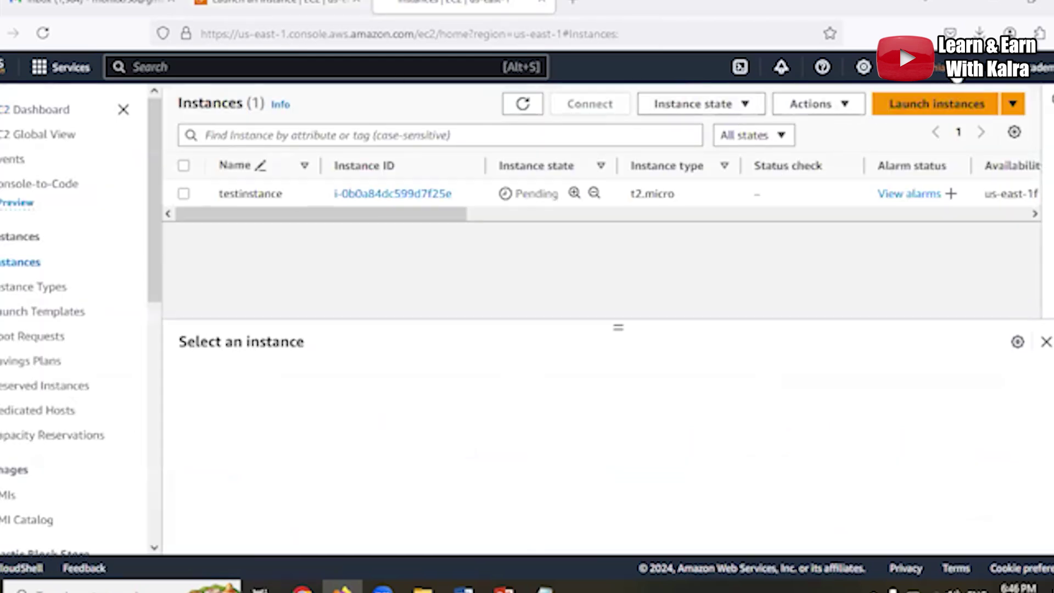
# Switch the new tab's region to Ohio (us-east-2) and show all us-east-1 instances in the original tab, returning to the Ohio tab
pyautogui.click(955, 68)
pyautogui.click(796, 148)
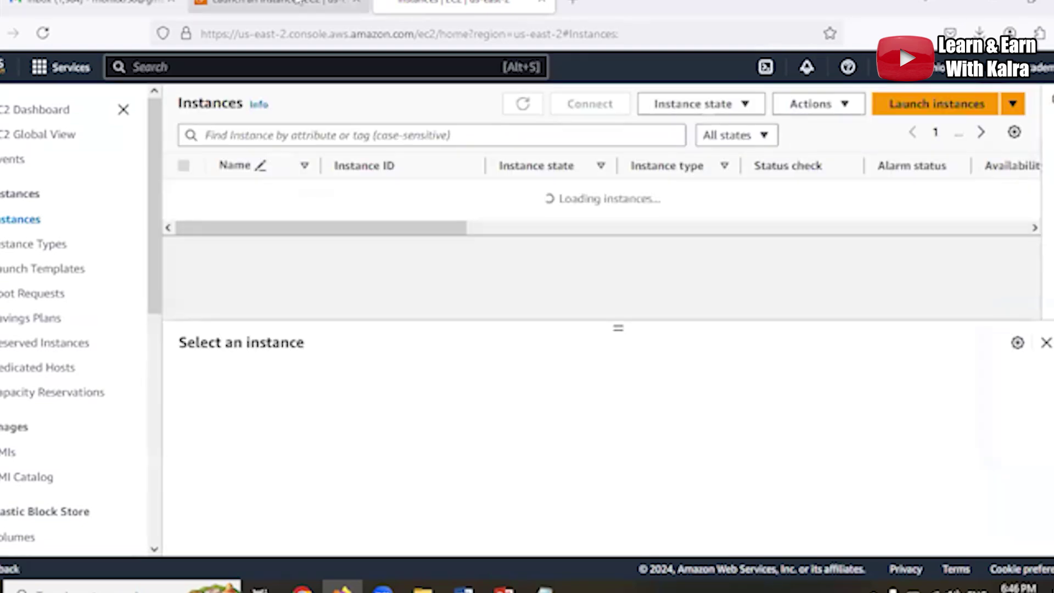
pyautogui.click(300, 5)
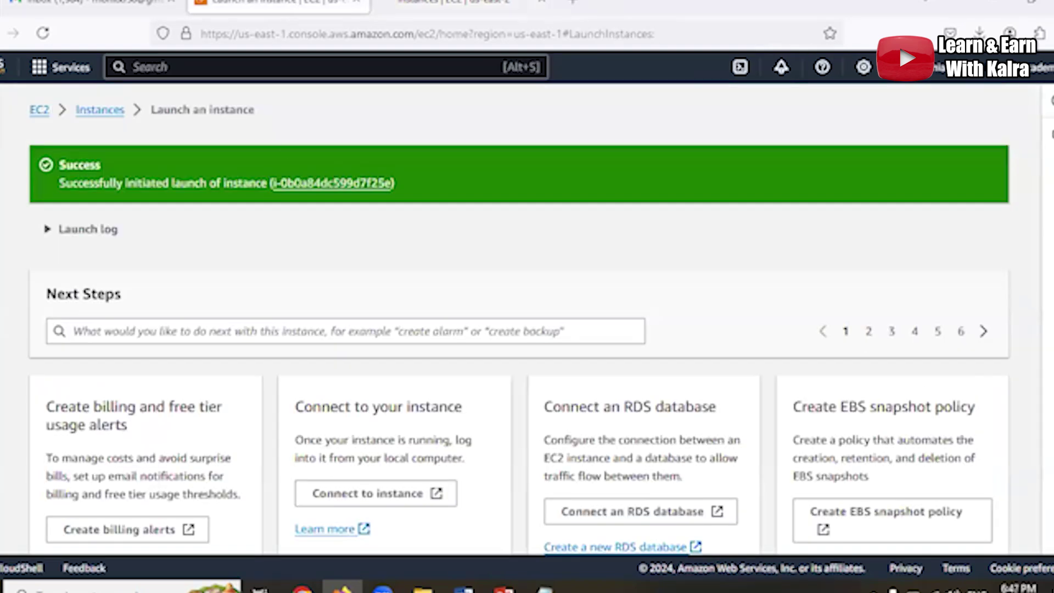
pyautogui.scroll(-7, 944, 494)
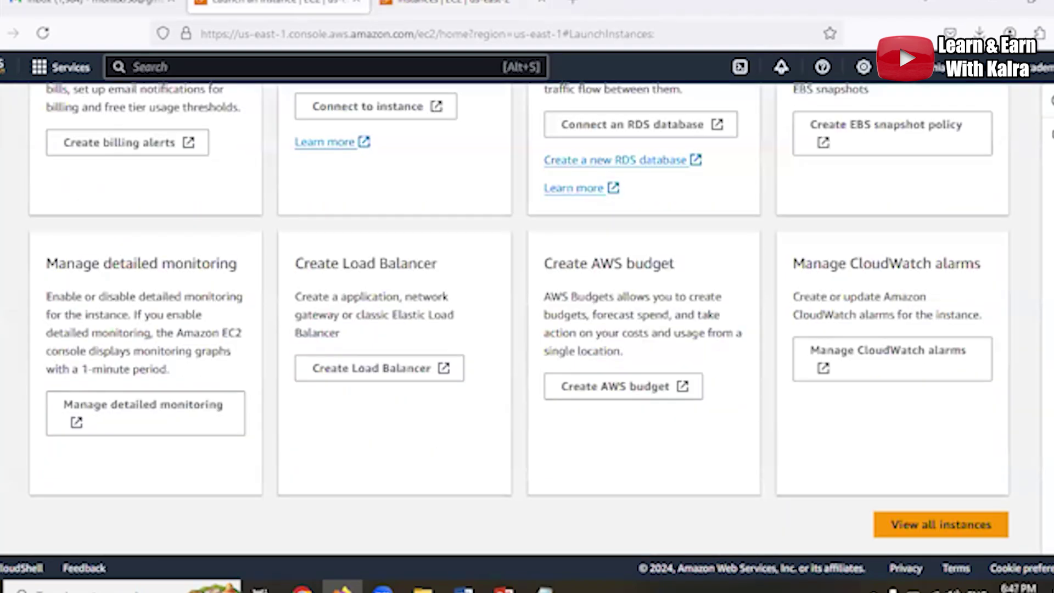
pyautogui.click(944, 512)
pyautogui.click(464, 7)
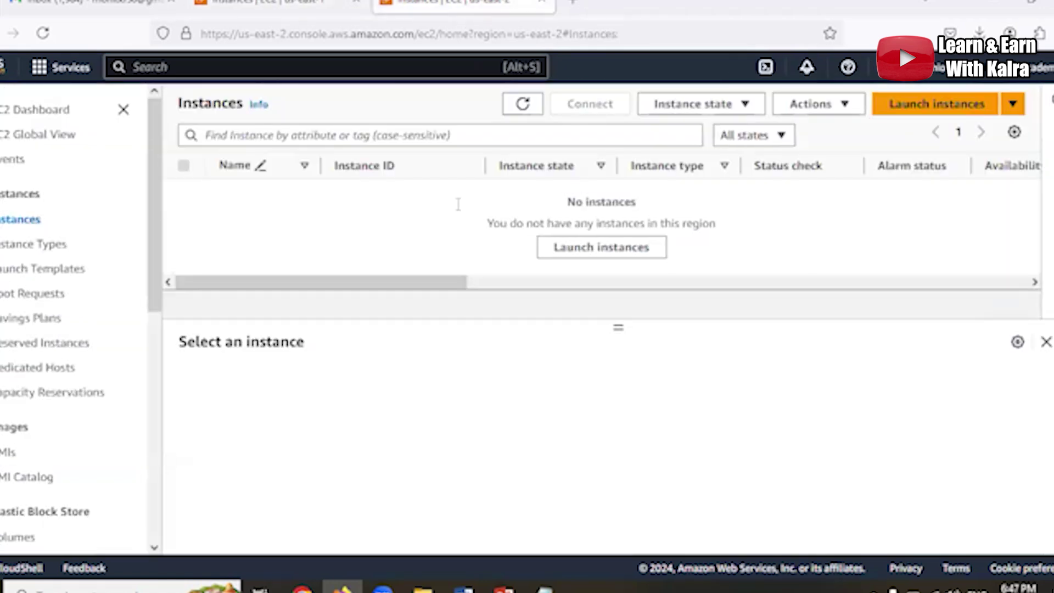
# Start launching an instance in the Ohio region and name it ohioserver
pyautogui.click(607, 249)
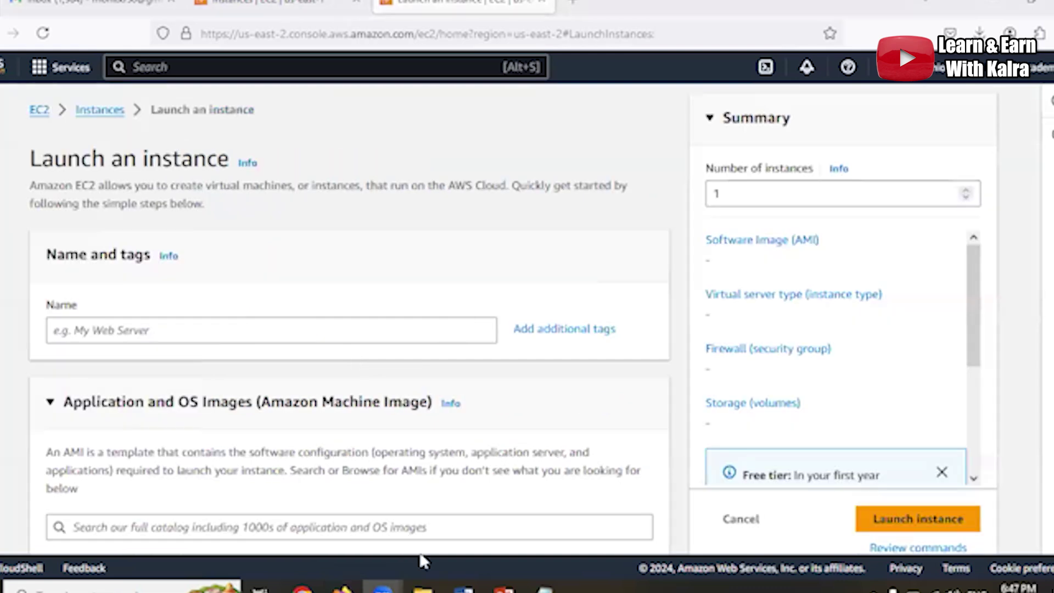
pyautogui.click(227, 330)
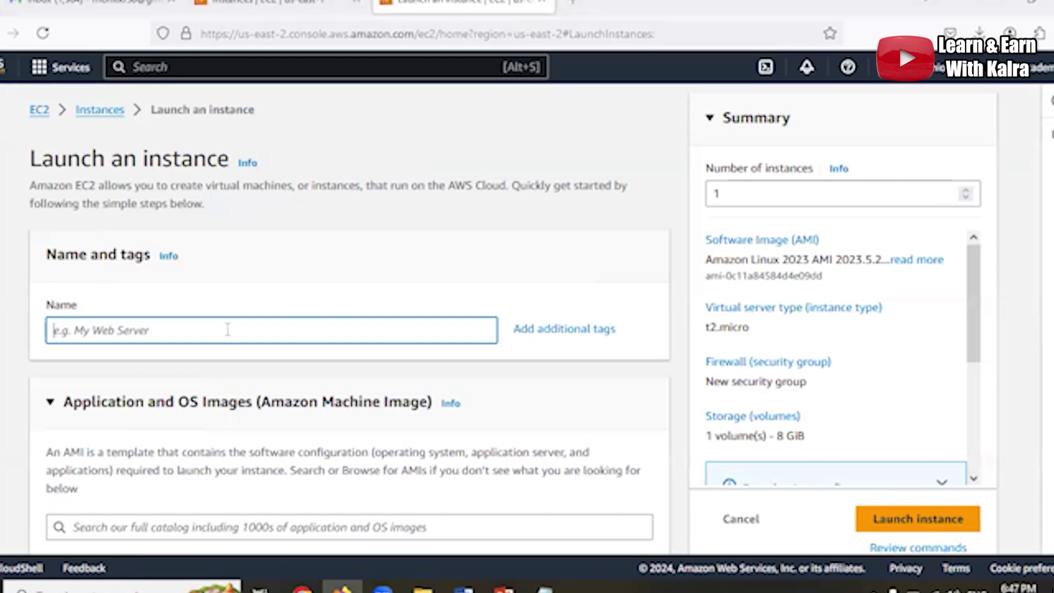
pyautogui.write('1')
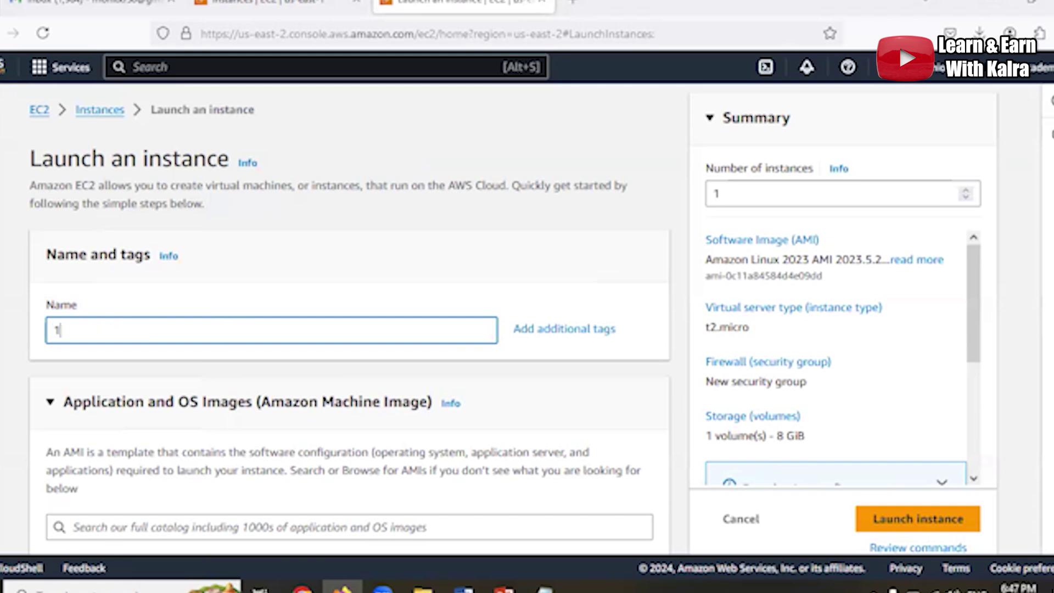
pyautogui.press('BackSpace')
pyautogui.press('BackSpace')
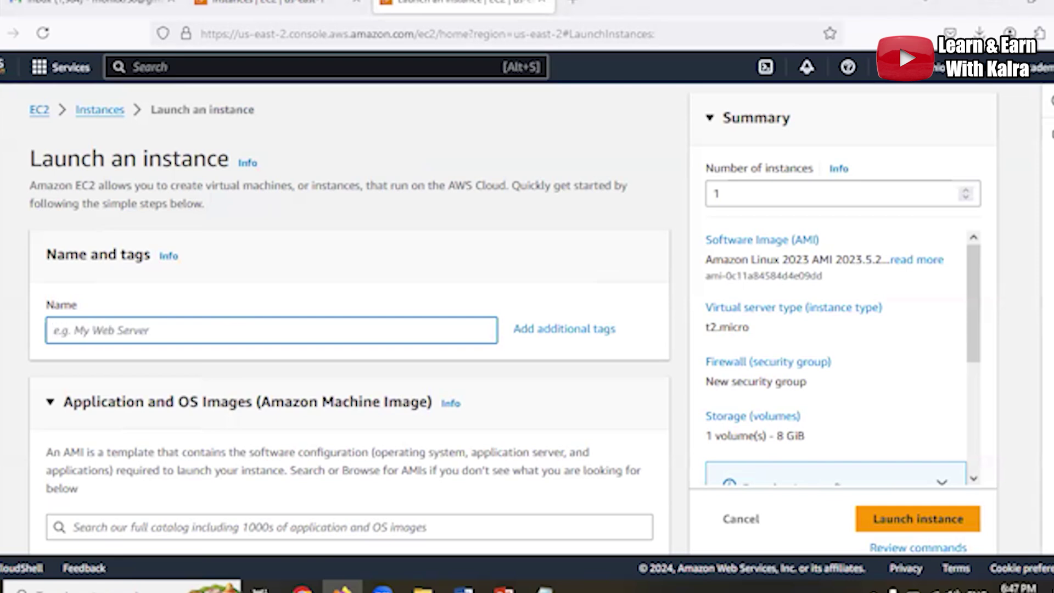
pyautogui.write('oh')
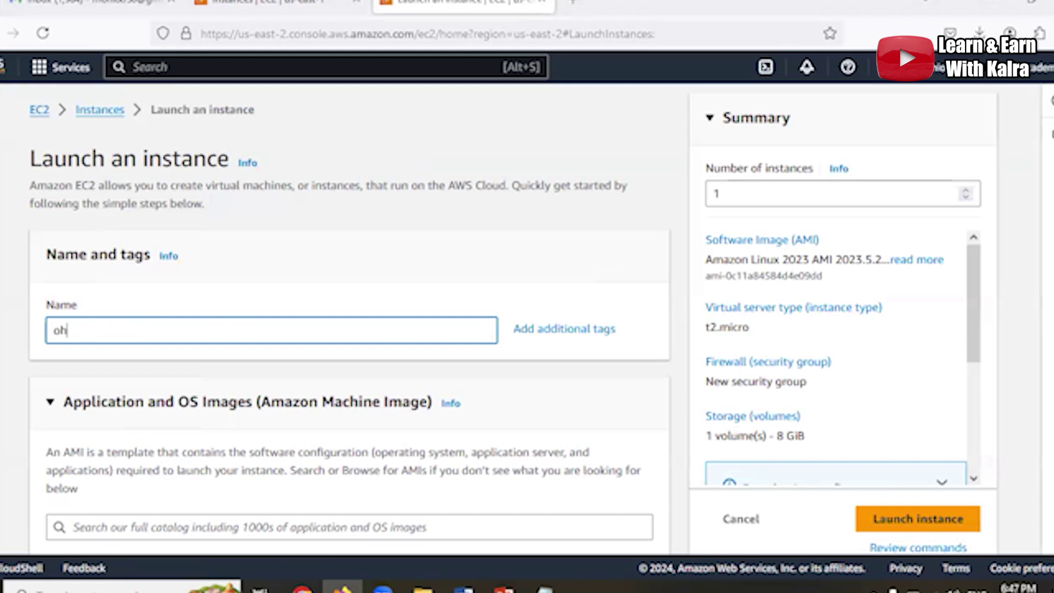
pyautogui.write('ioserver')
# Choose 7thjulyohio as the login key pair for the ohioserver instance
pyautogui.scroll(-8, 723, 324)
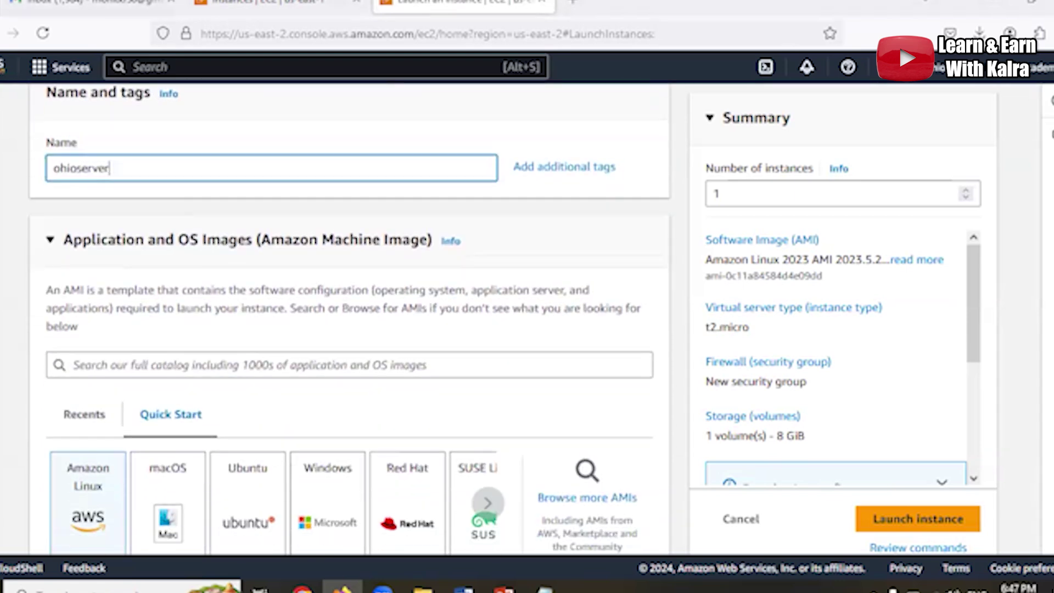
pyautogui.scroll(-10, 582, 295)
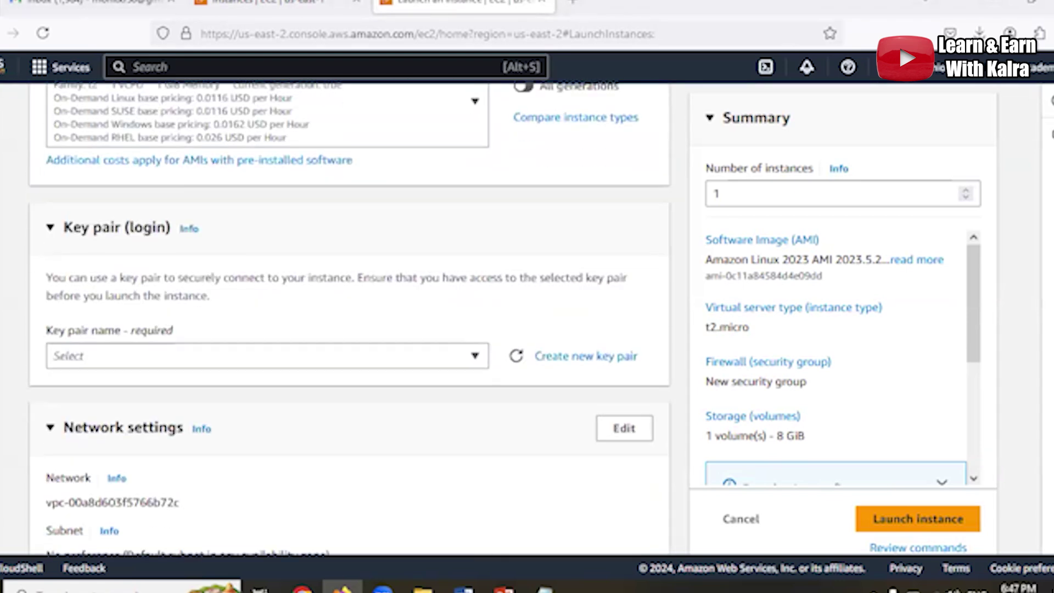
pyautogui.click(473, 253)
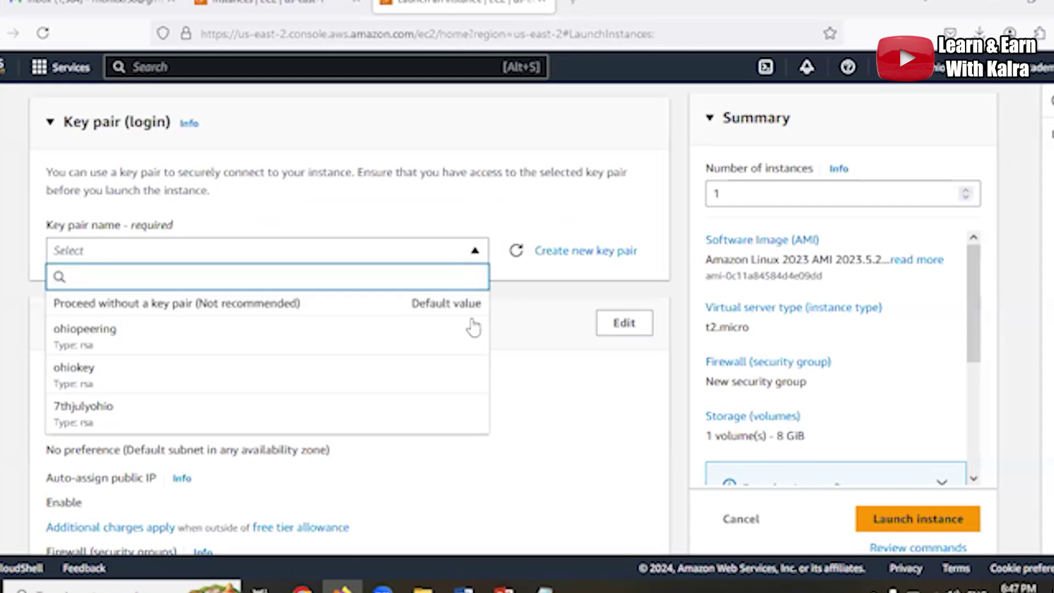
pyautogui.click(165, 420)
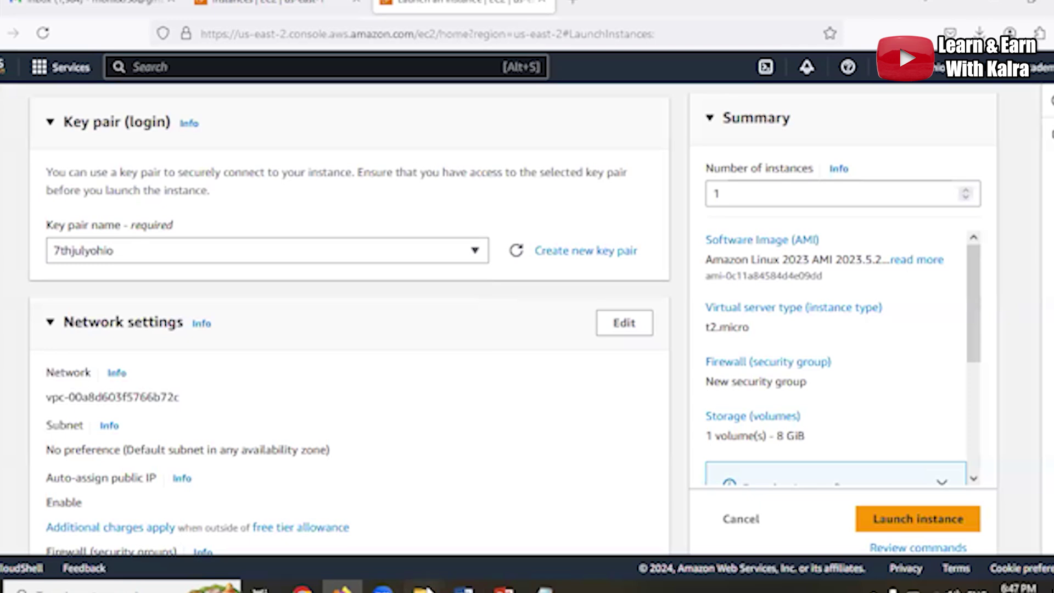
# Switch to File Explorer, look for the 7thjulyohio key file in the Downloads folder, and return to the browser
pyautogui.moveTo(423, 588)
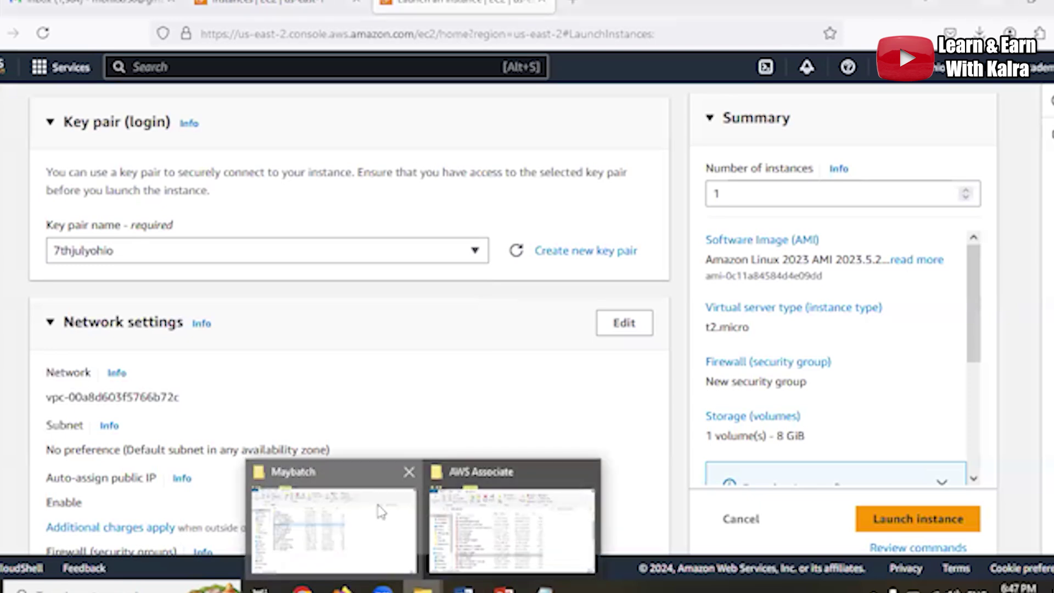
pyautogui.click(56, 170)
pyautogui.click(205, 199)
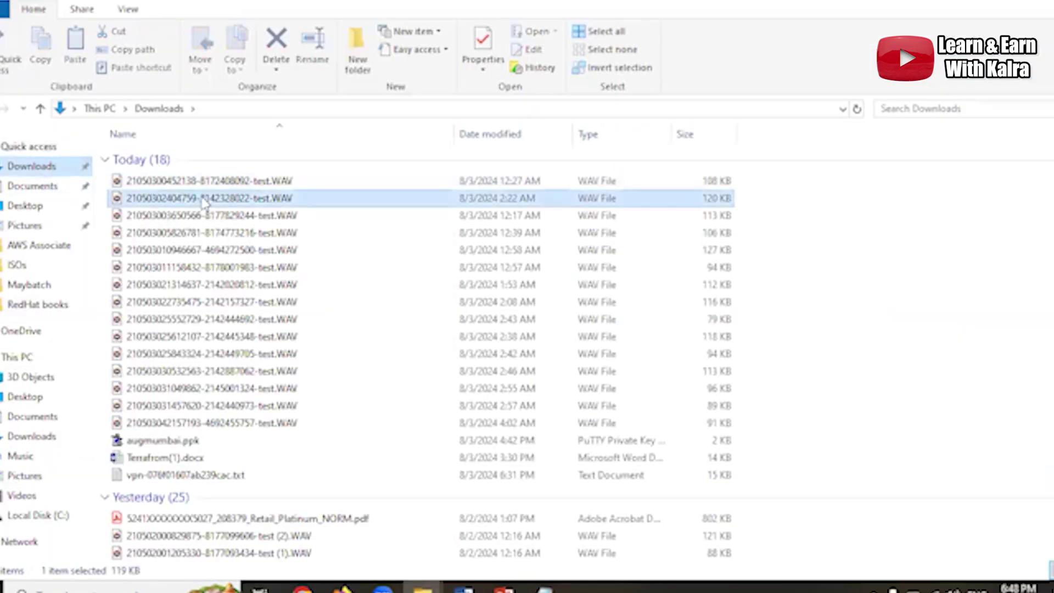
pyautogui.press('7')
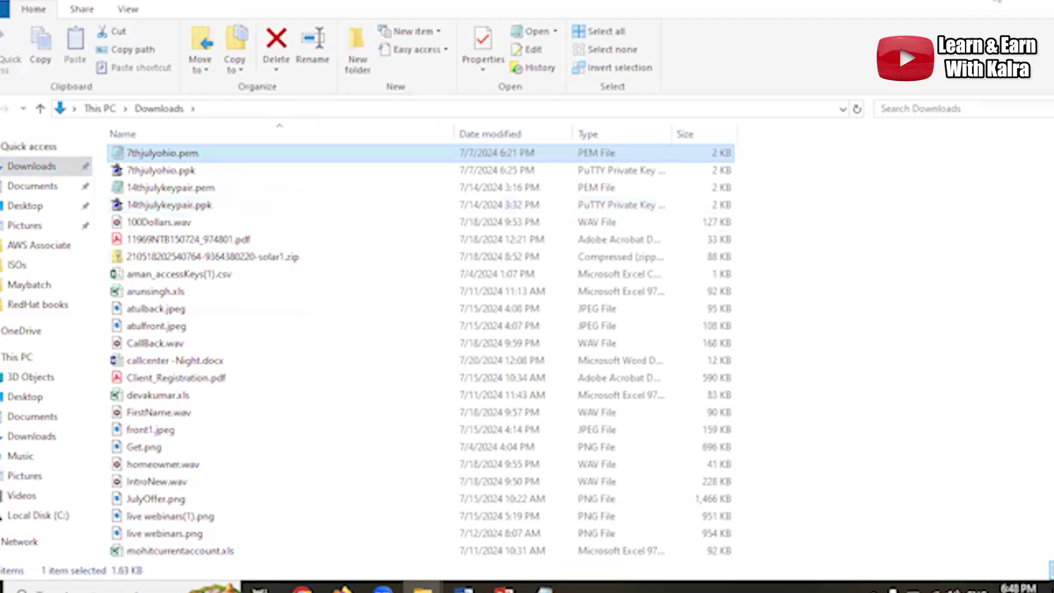
pyautogui.hotkey('alt', 'Tab')
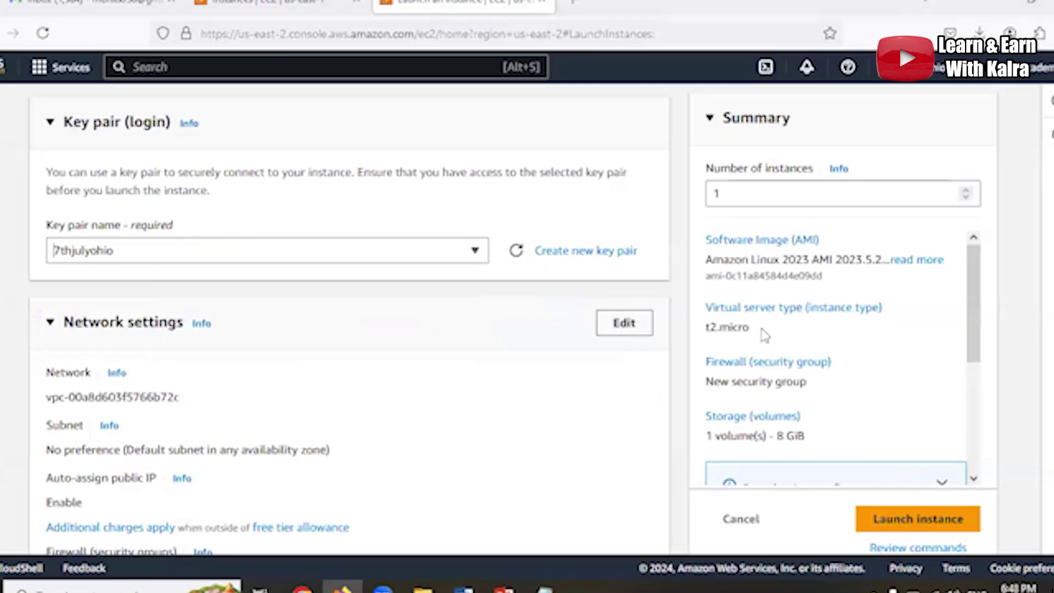
# Add a second security group rule to the ohioserver network settings, allowing All ICMP - IPv4 traffic from source 0.0.0.0/0
pyautogui.scroll(-10, 1039, 317)
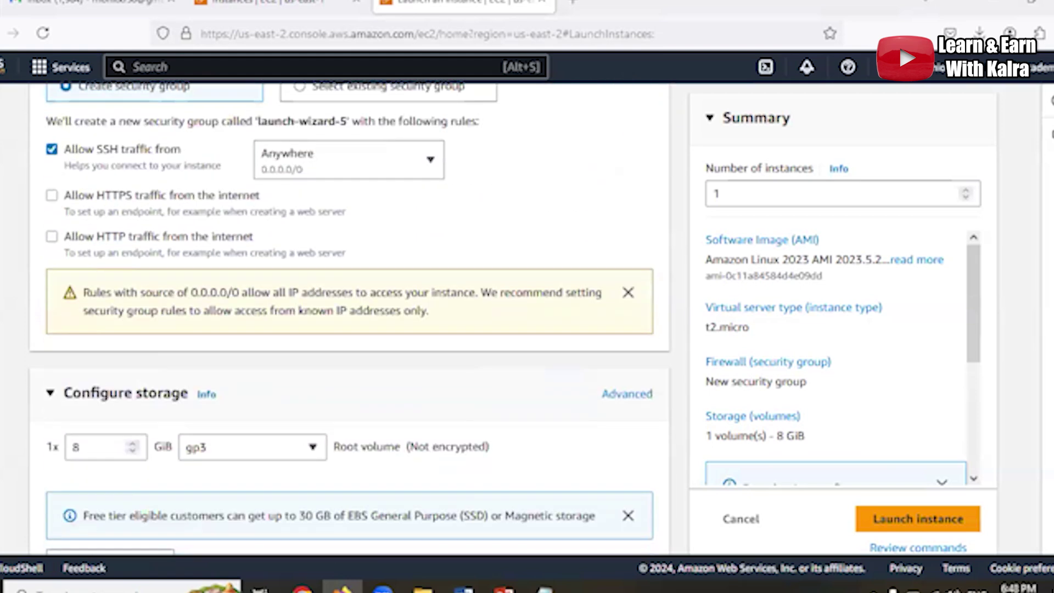
pyautogui.scroll(8, 350, 318)
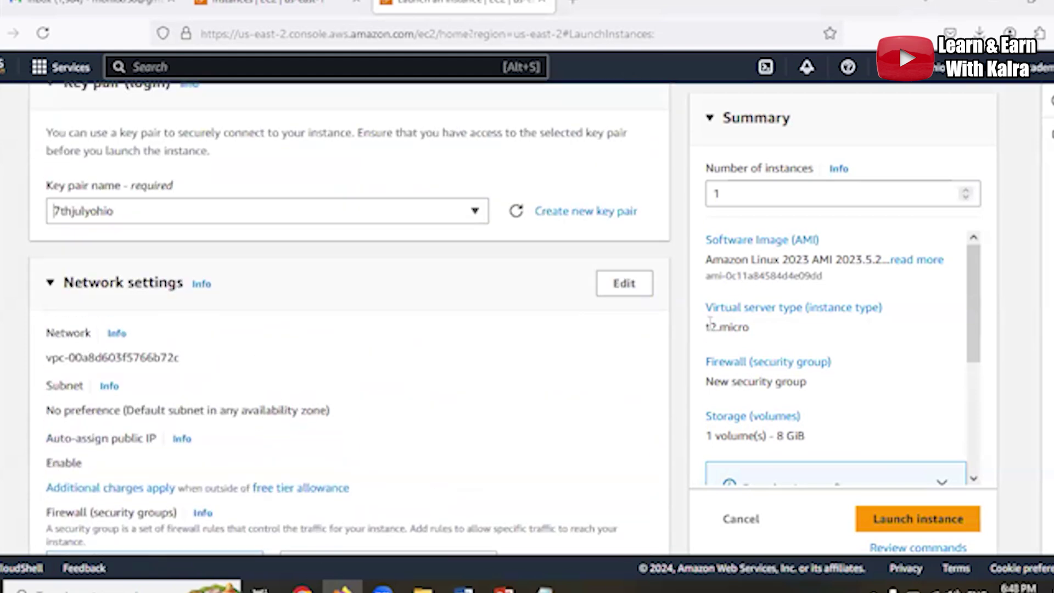
pyautogui.click(624, 283)
pyautogui.scroll(-10, 636, 291)
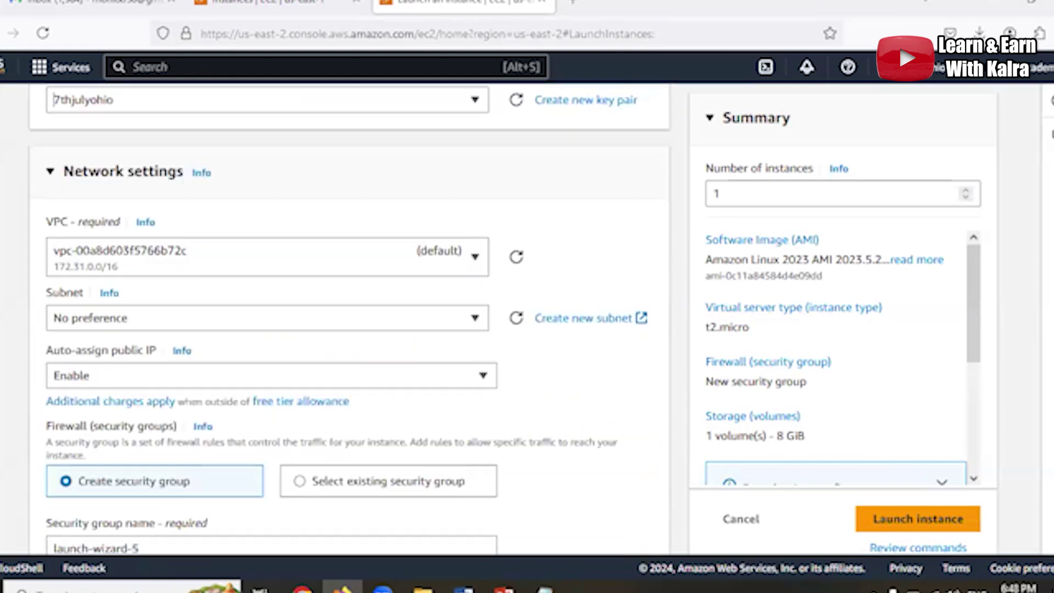
pyautogui.scroll(-2, 132, 362)
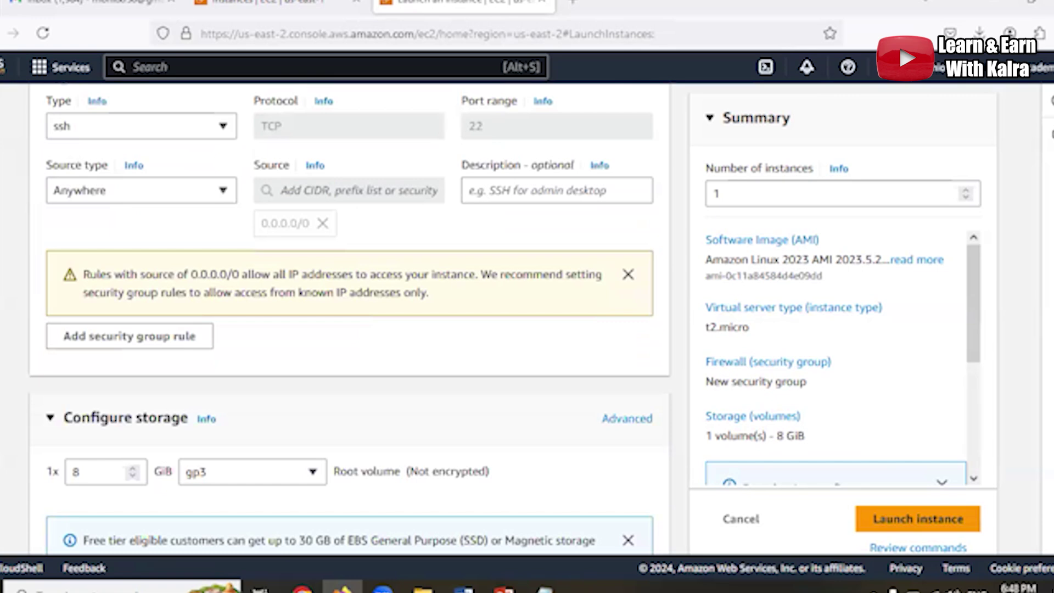
pyautogui.click(126, 343)
pyautogui.click(225, 334)
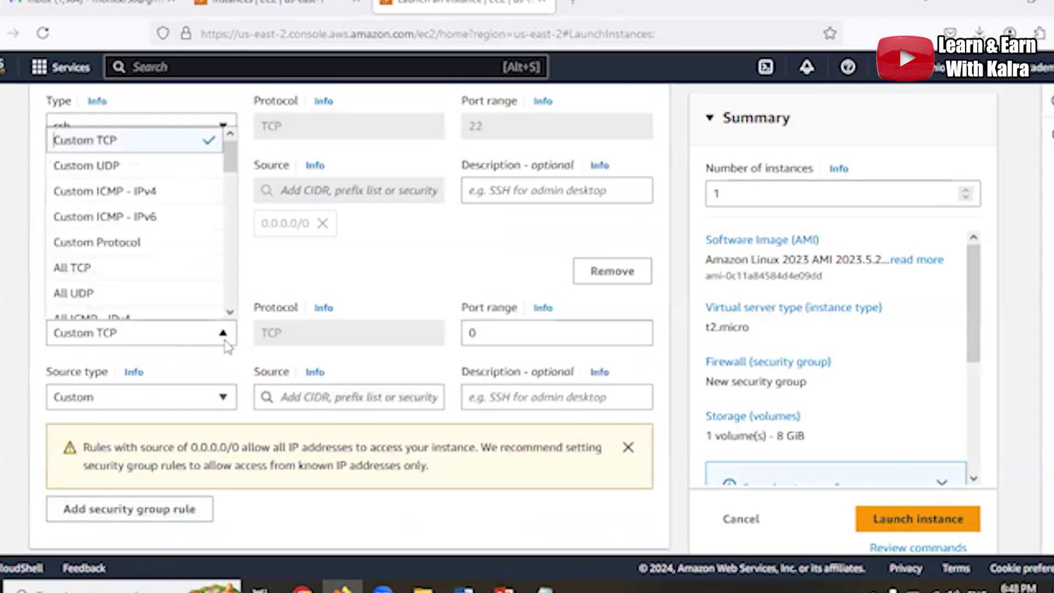
pyautogui.scroll(-2, 227, 316)
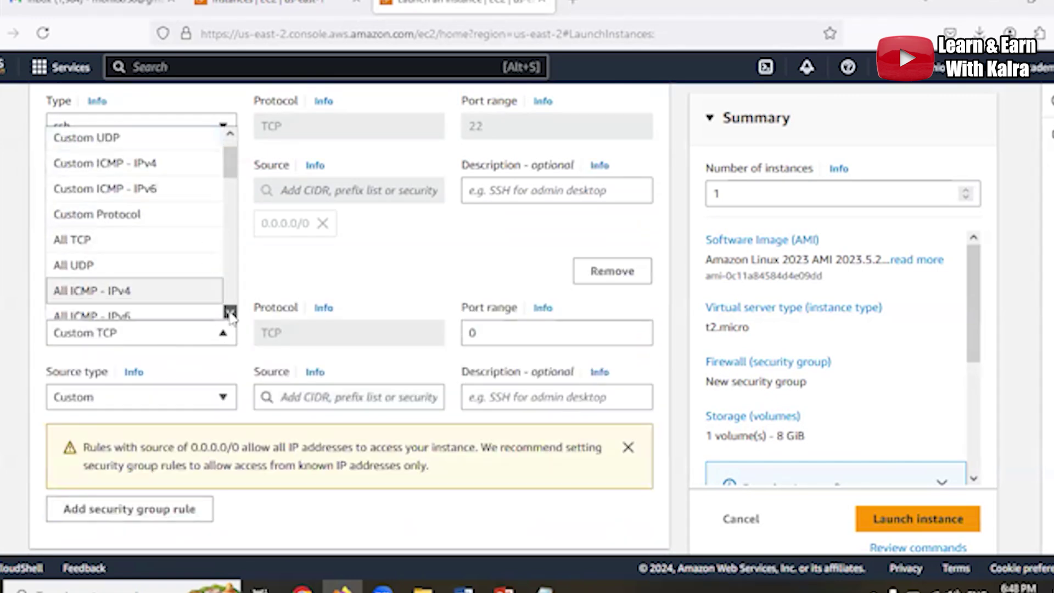
pyautogui.press('Return')
pyautogui.click(365, 396)
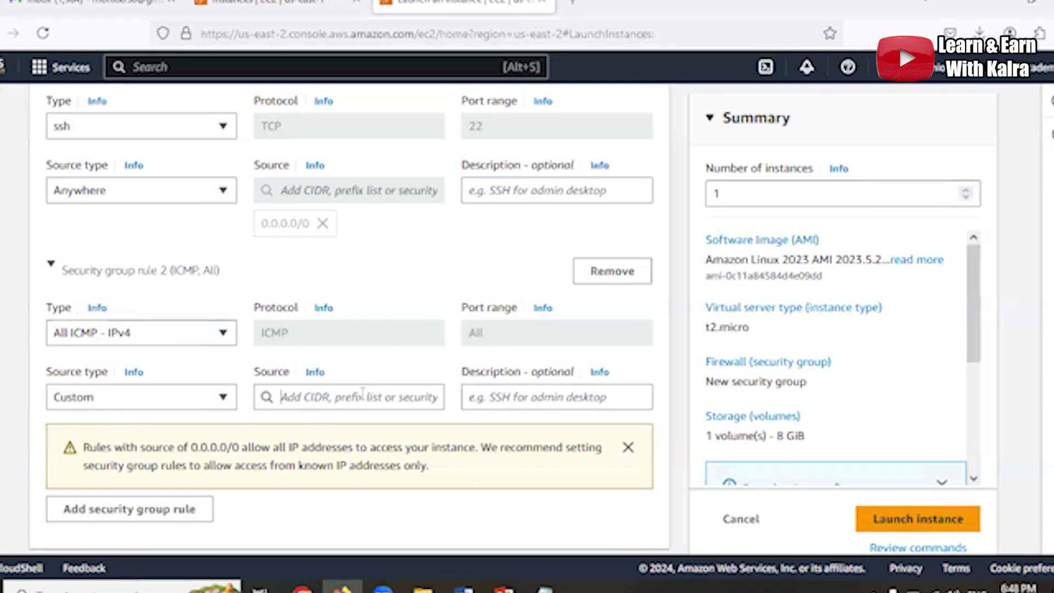
pyautogui.click(305, 159)
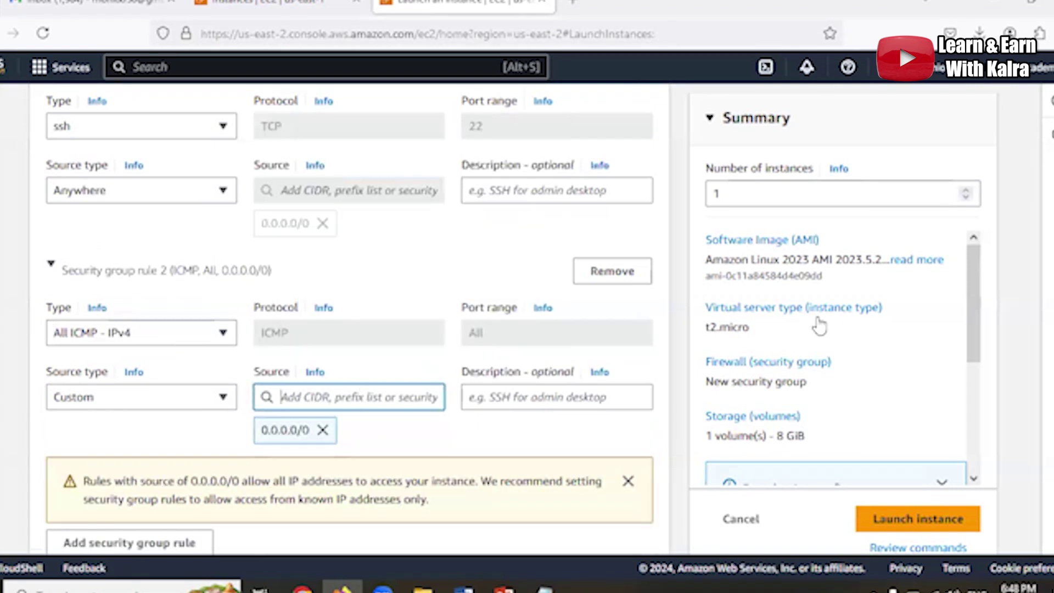
# Launch the ohioserver instance and open the list of all instances in the Ohio region
pyautogui.scroll(-8, 349, 317)
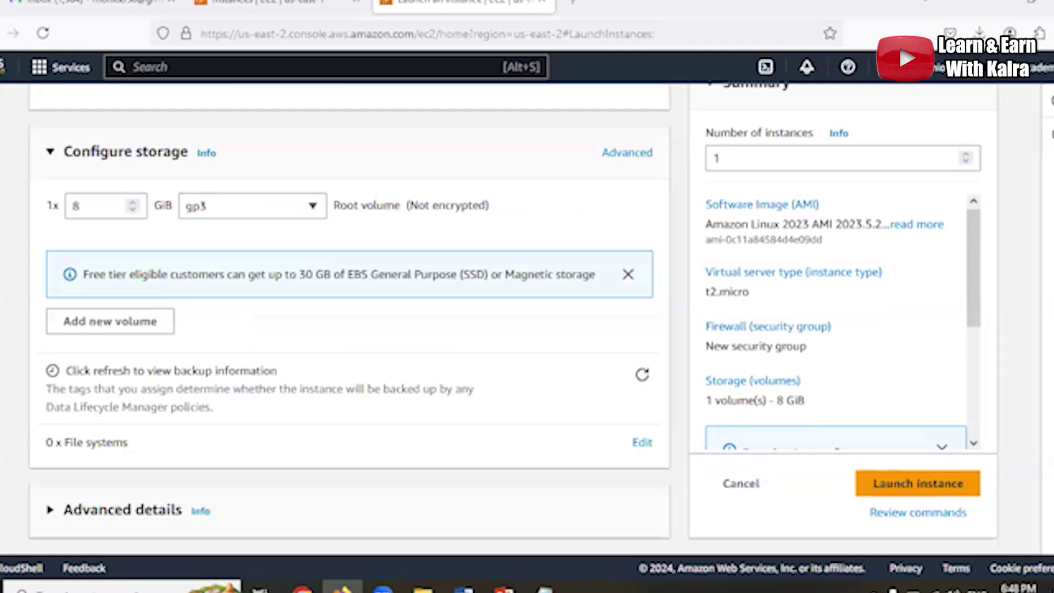
pyautogui.click(920, 486)
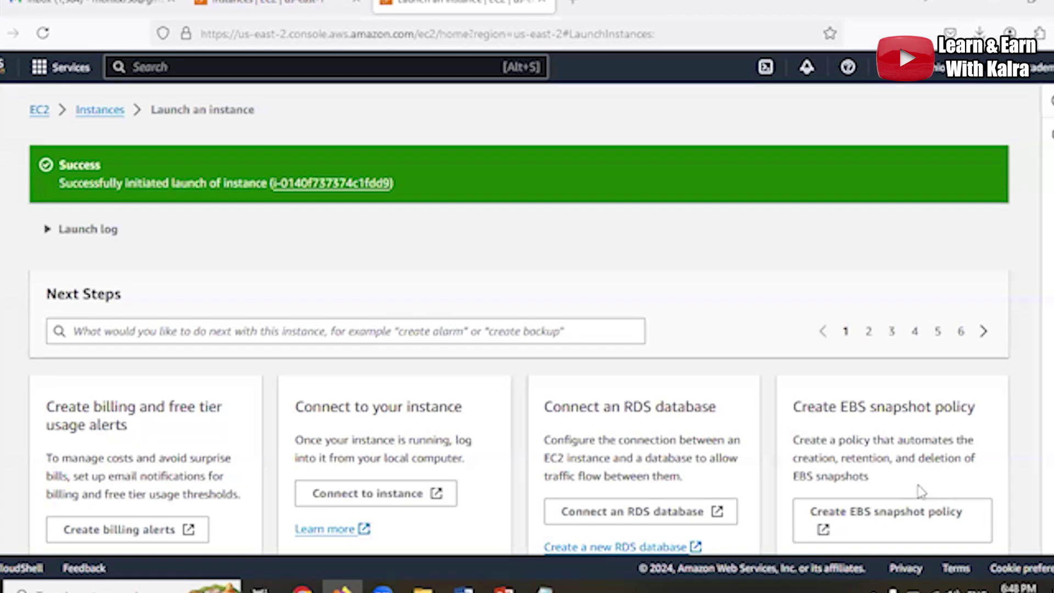
pyautogui.scroll(-6, 950, 494)
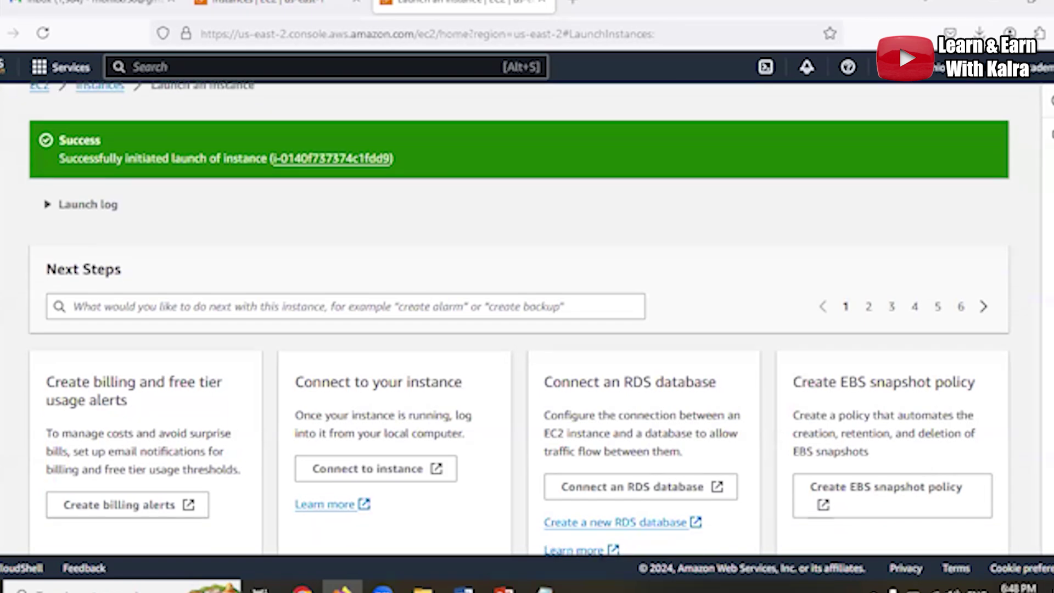
pyautogui.click(950, 522)
# Copy testinstance's public IPv4 address from the us-east-1 tab and open PuTTY with 44.210.15.159 as the host name
pyautogui.click(279, 3)
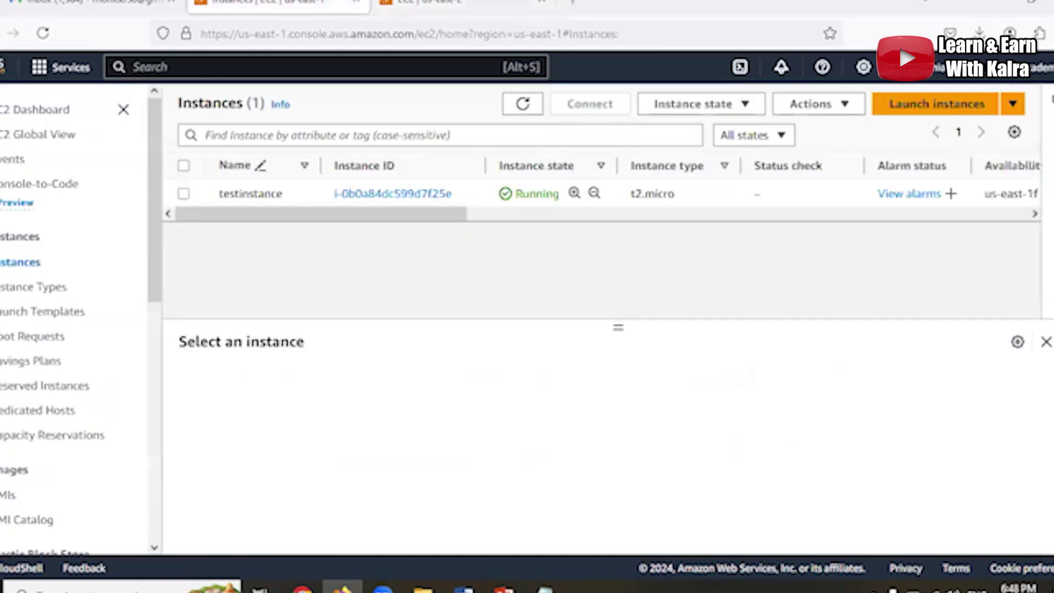
pyautogui.click(183, 194)
pyautogui.click(481, 471)
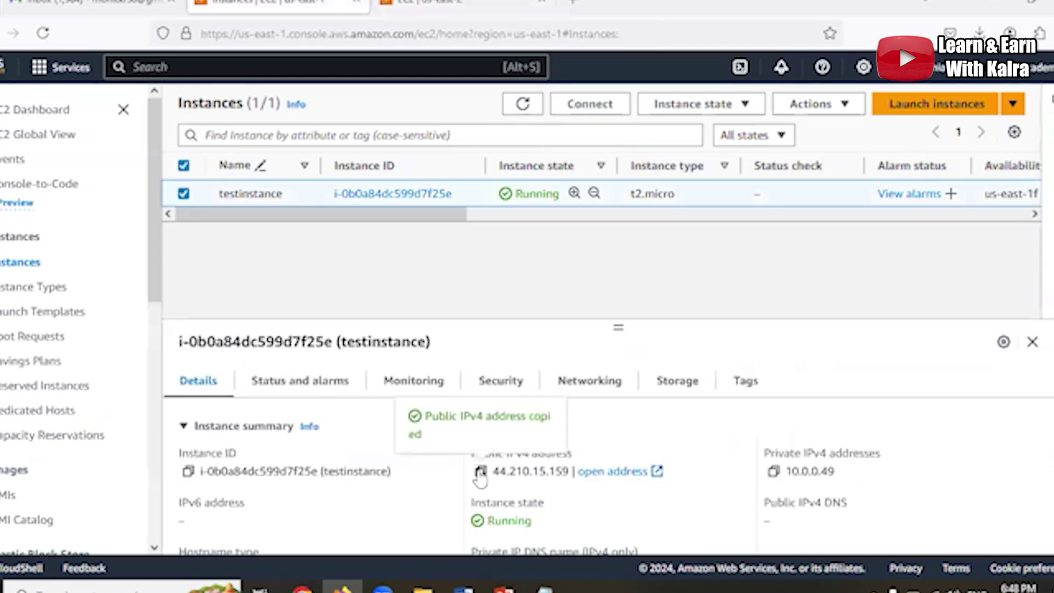
pyautogui.click(141, 589)
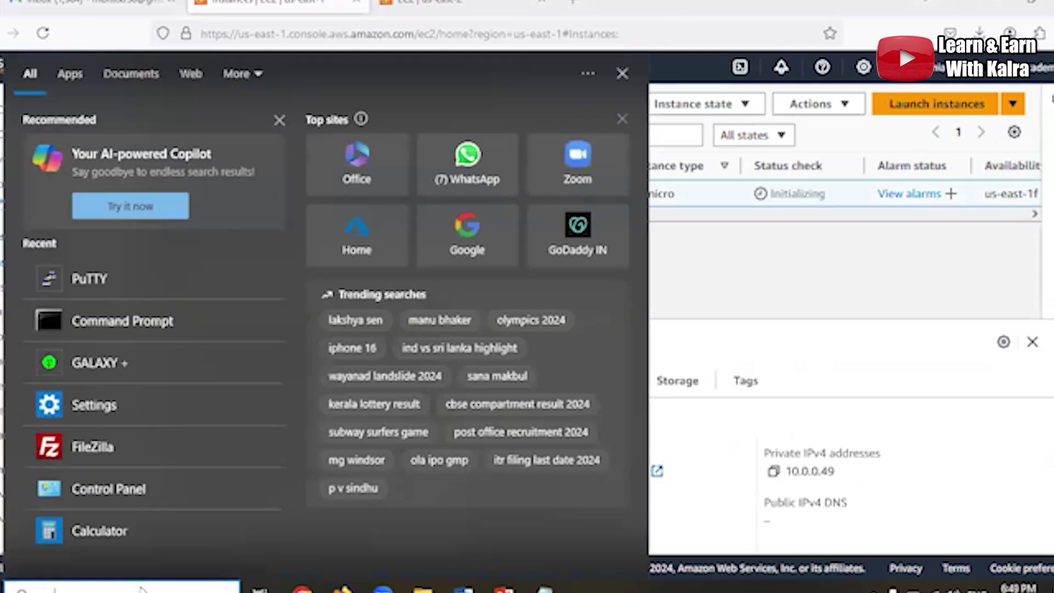
pyautogui.write('put')
pyautogui.press('Return')
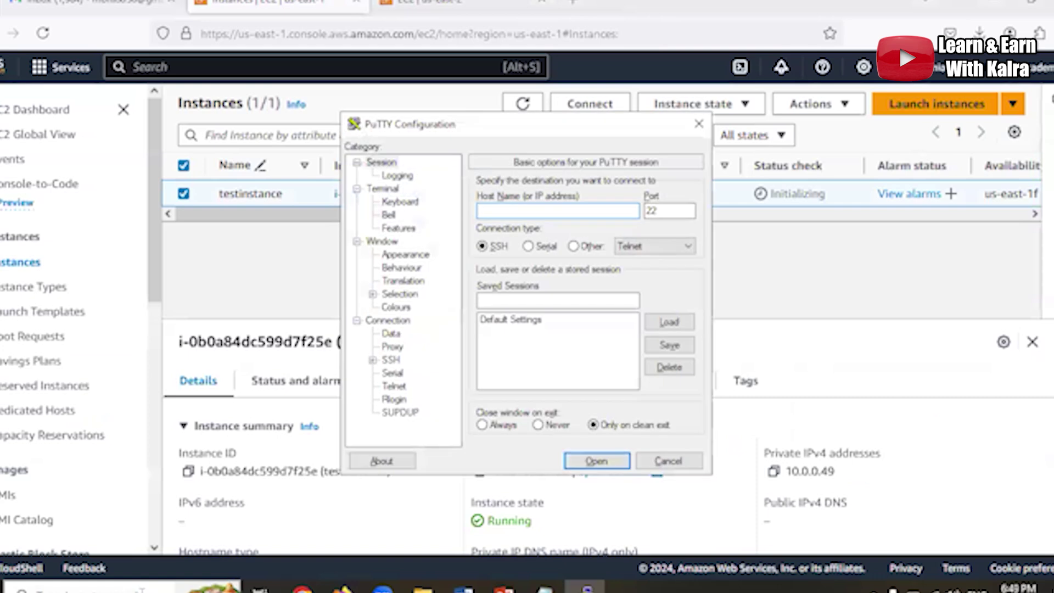
pyautogui.hotkey('ctrl', 'v')
# Set 19thmaykeypair.ppk from the Downloads folder as the private key file in the SSH authentication credentials
pyautogui.click(373, 359)
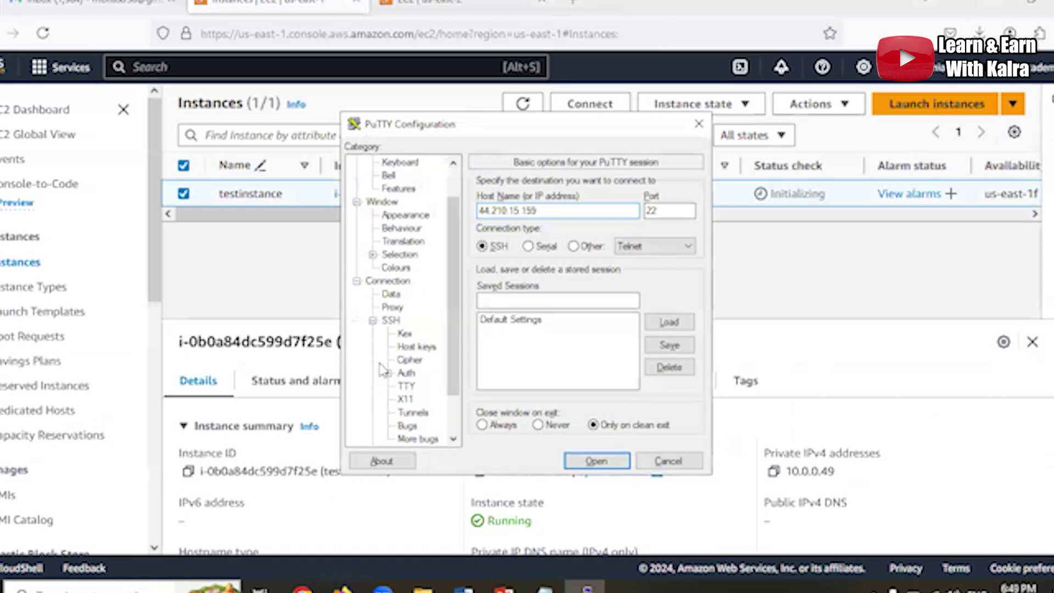
pyautogui.click(387, 374)
pyautogui.click(407, 373)
pyautogui.click(429, 386)
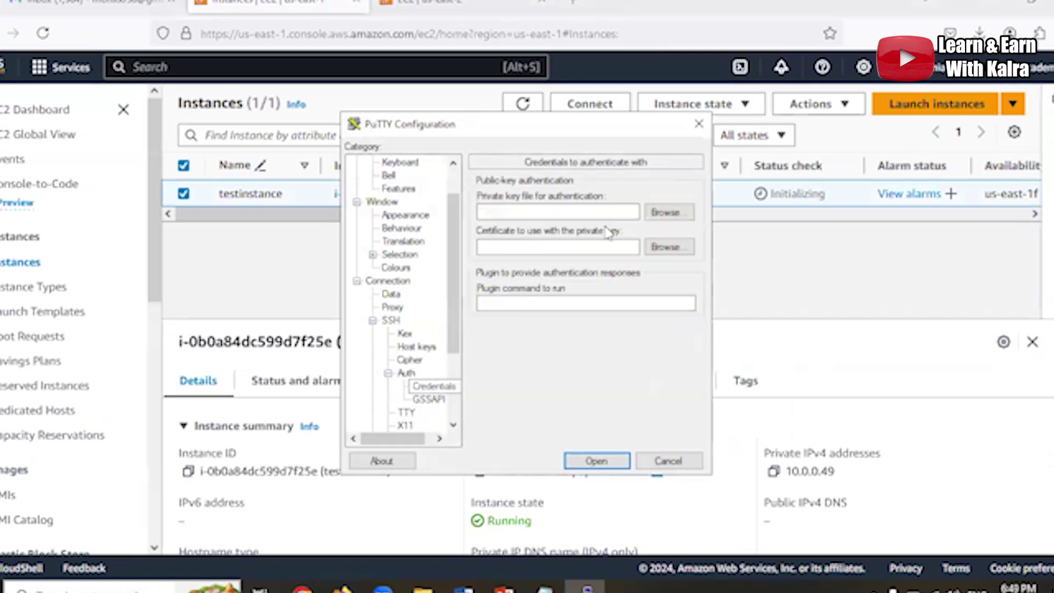
pyautogui.click(659, 215)
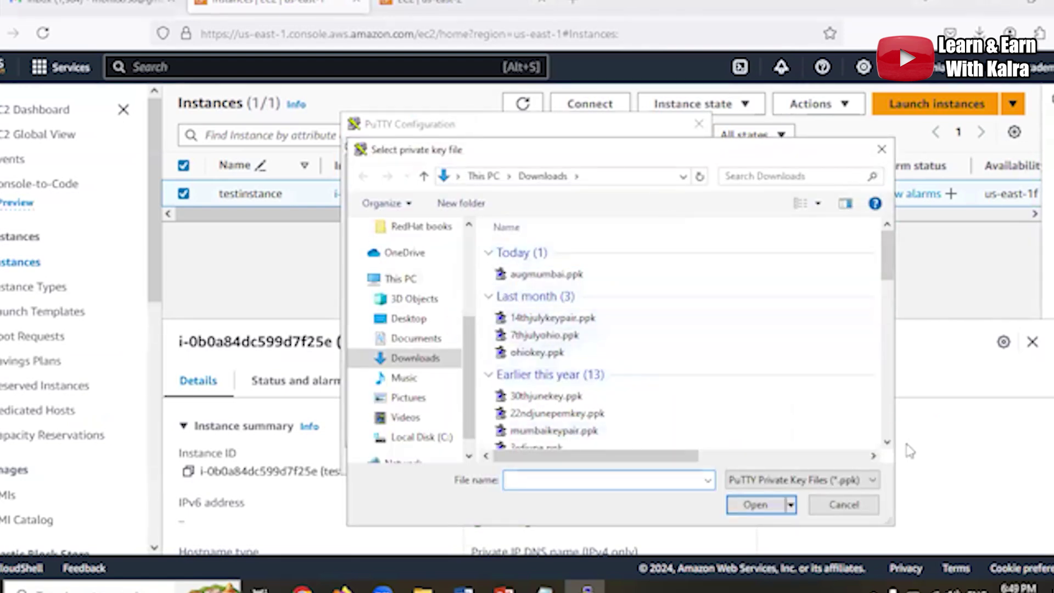
pyautogui.click(887, 443)
pyautogui.click(886, 443)
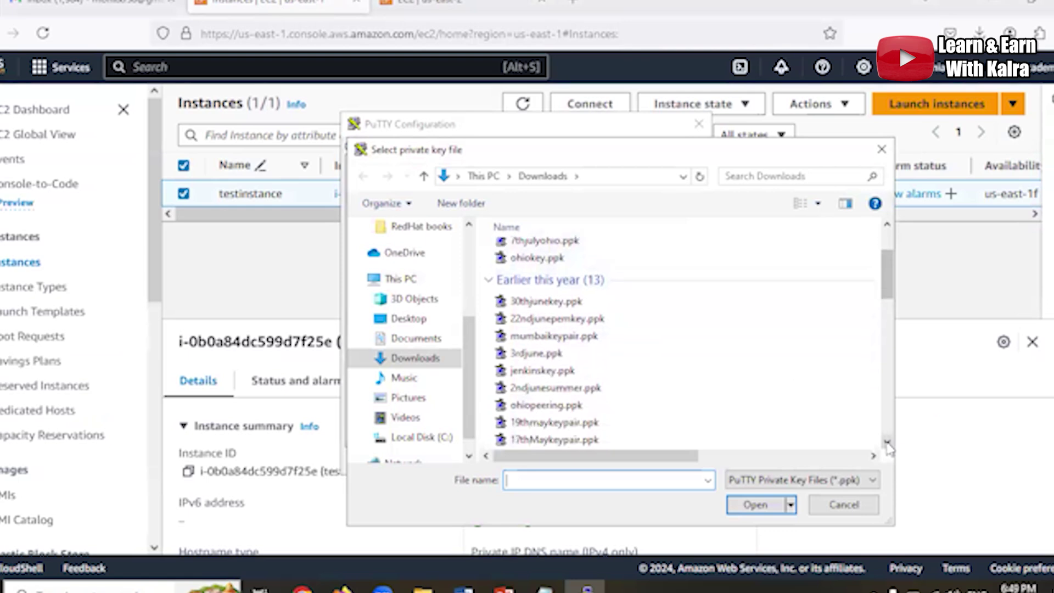
pyautogui.doubleClick(651, 409)
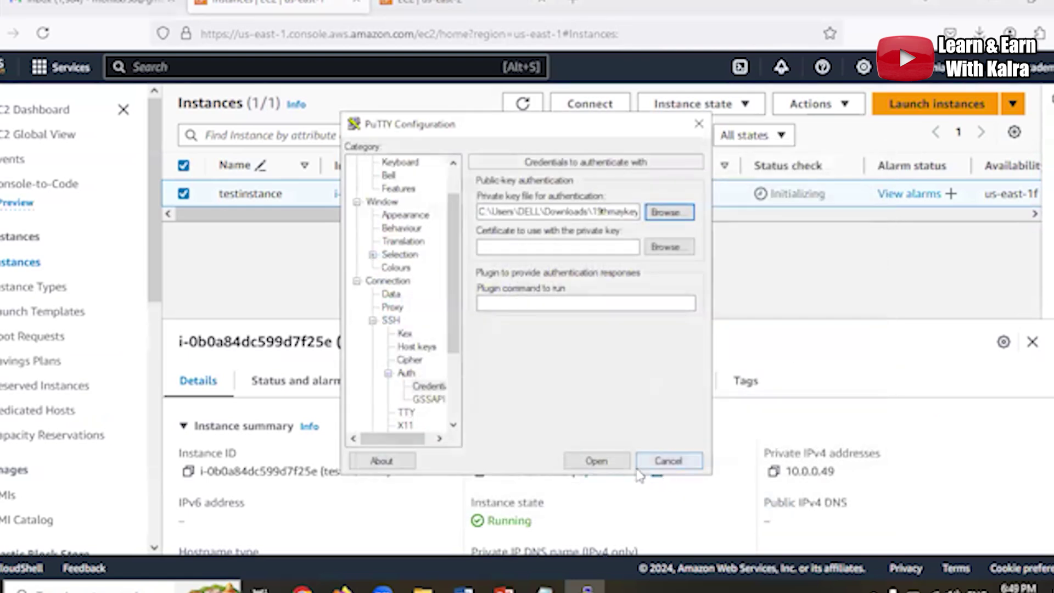
# Open the SSH connection to testinstance, accept the host key and log in as ec2-user
pyautogui.click(607, 465)
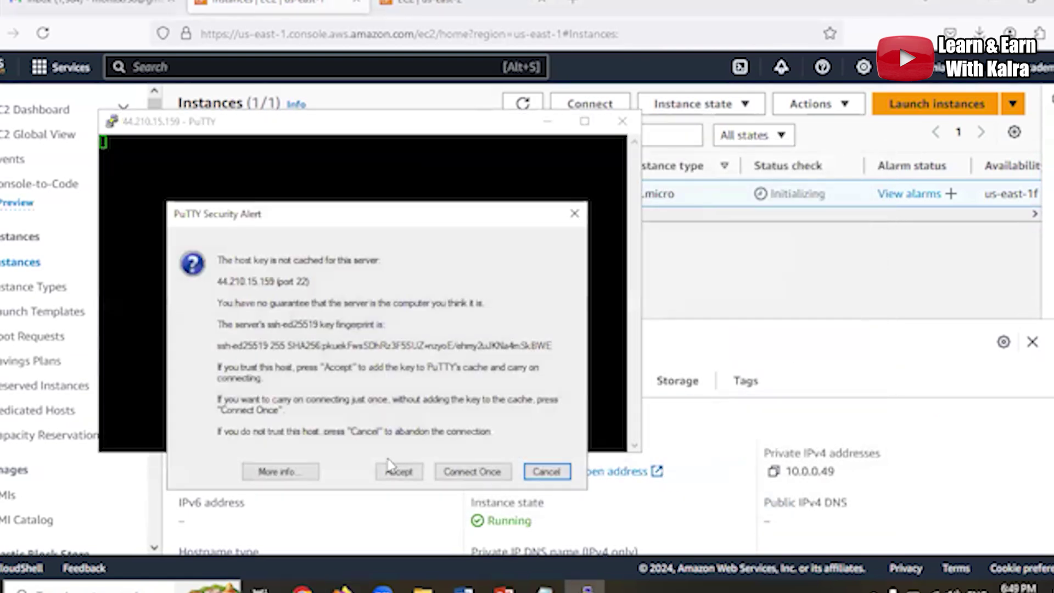
pyautogui.click(391, 472)
pyautogui.write('e')
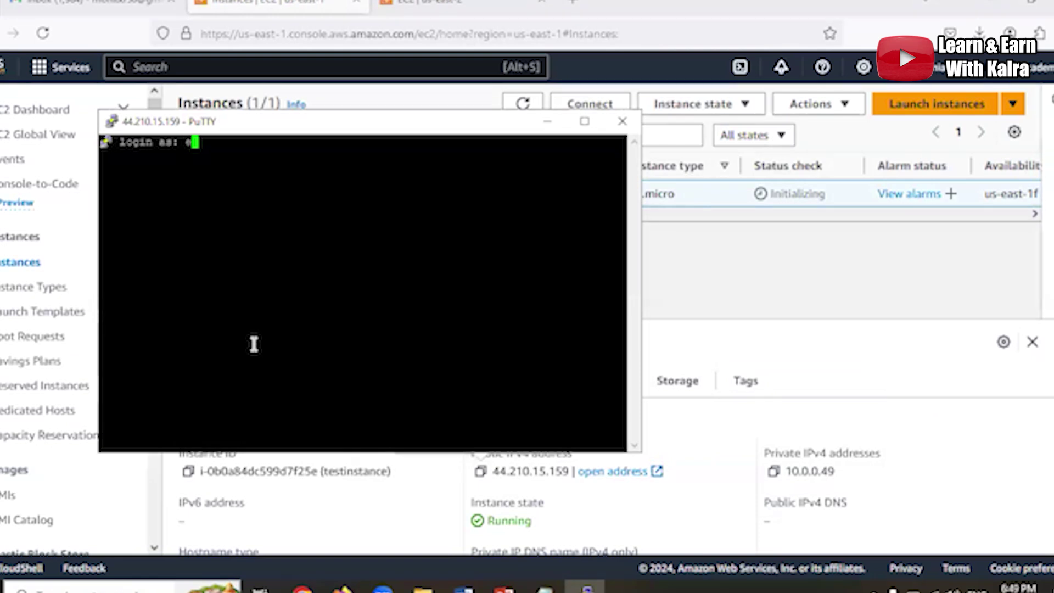
pyautogui.write('c2-user')
pyautogui.press('Return')
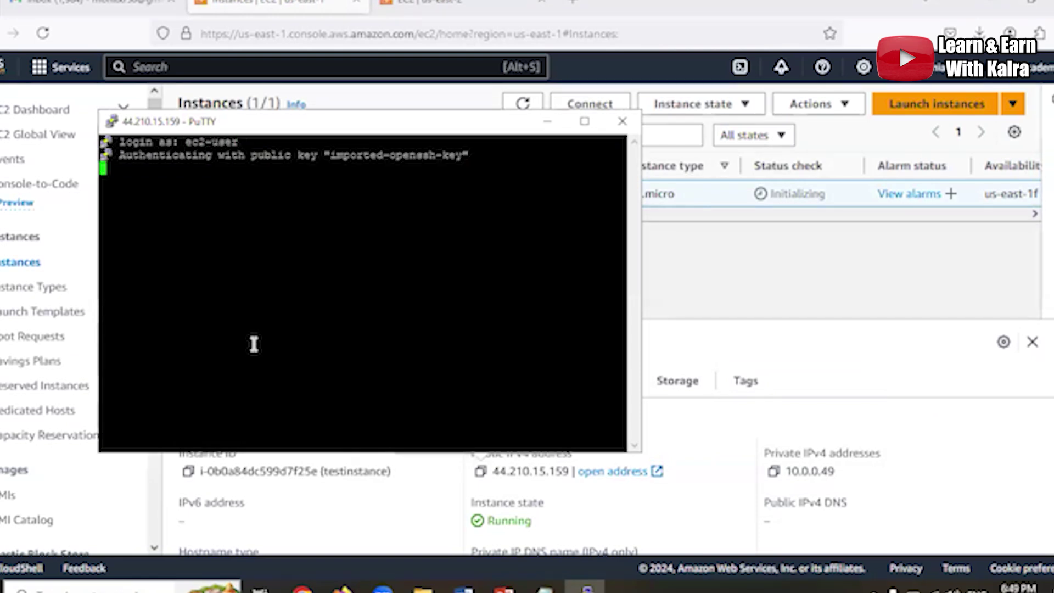
# Switch to the root user with sudo su - and move the terminal window aside
pyautogui.write('sudo su -')
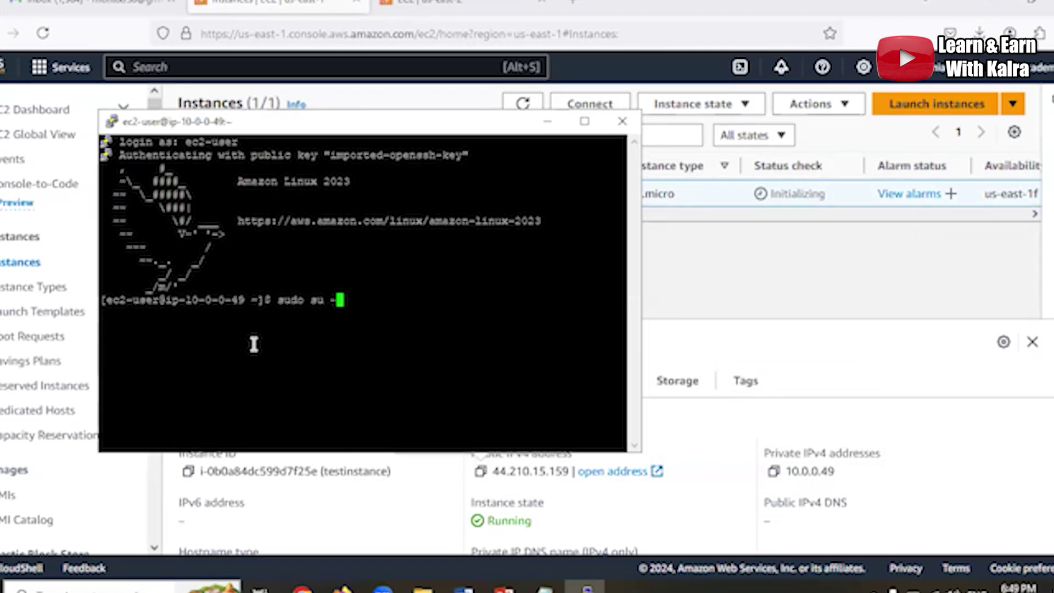
pyautogui.press('Return')
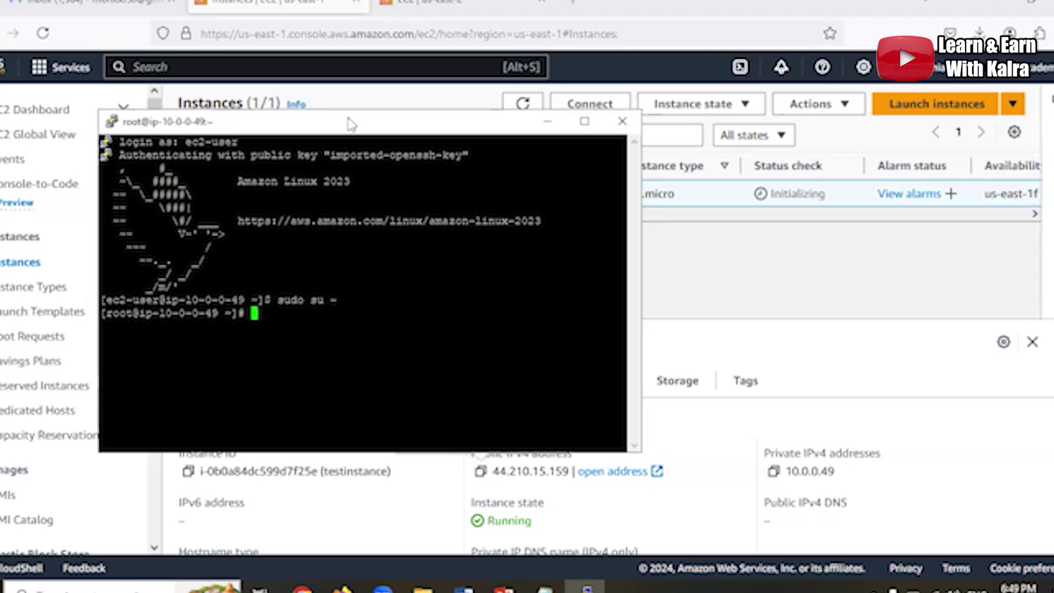
pyautogui.moveTo(346, 122); pyautogui.dragTo(294, 71)
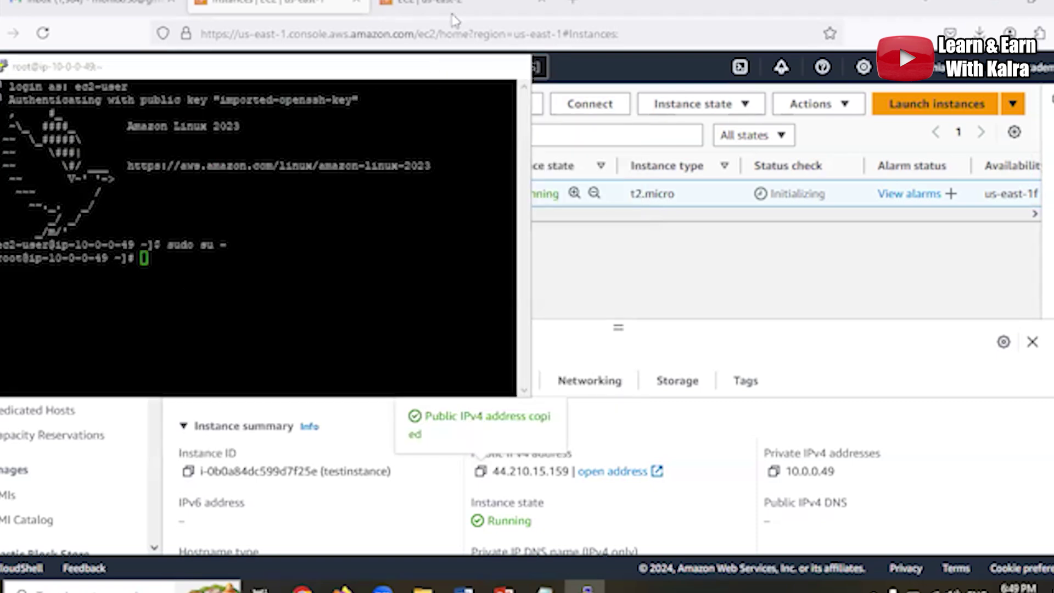
# Copy ohioserver's public IPv4 address from the refreshed Ohio instance list and open a new PuTTY session with 3.131.38.118 as the host name
pyautogui.click(437, 67)
pyautogui.click(455, 4)
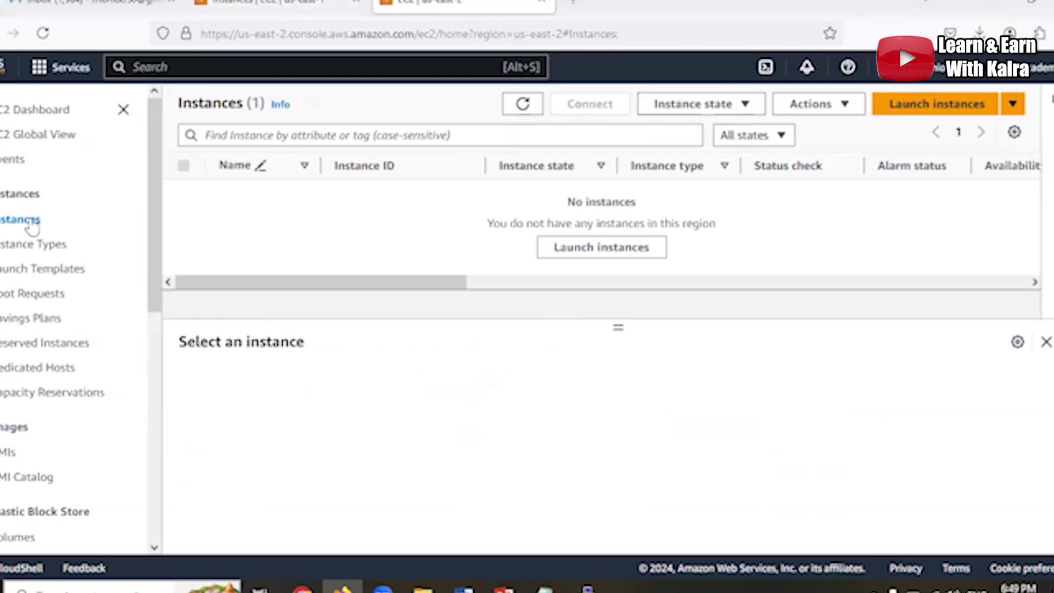
pyautogui.click(530, 106)
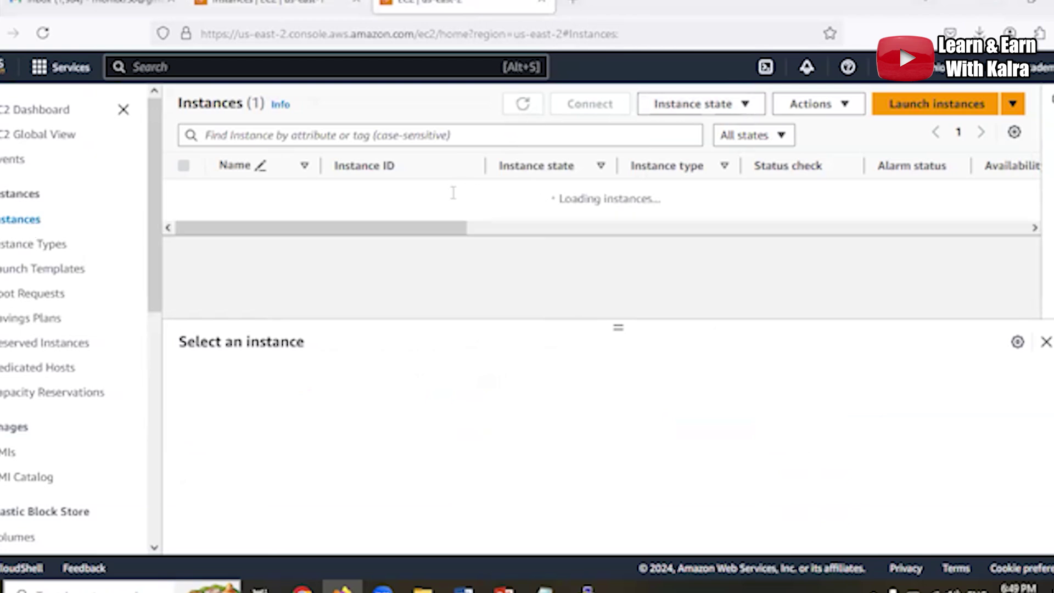
pyautogui.click(183, 194)
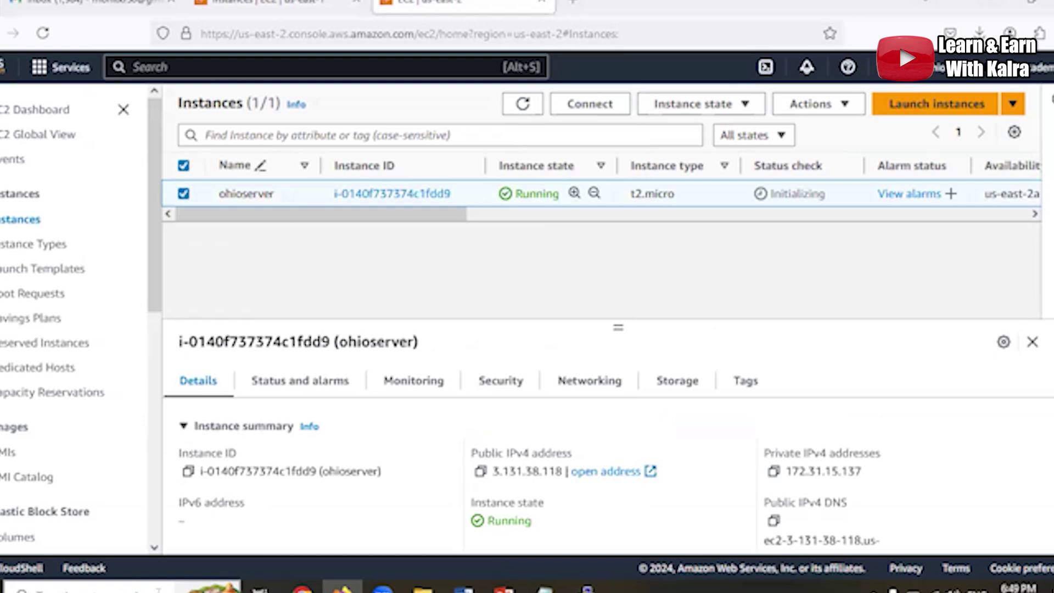
pyautogui.click(158, 590)
pyautogui.write('p')
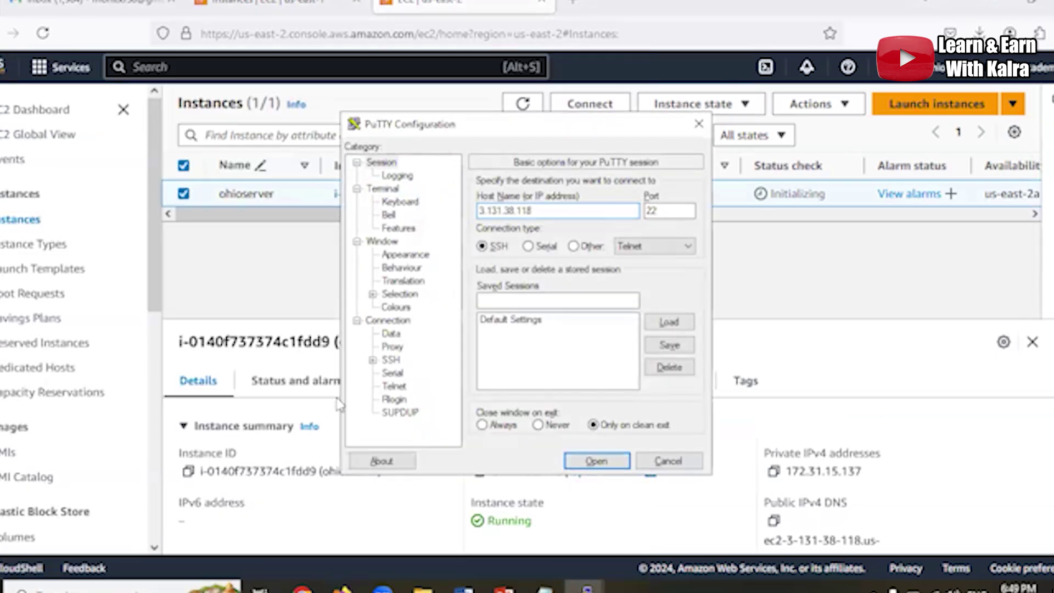
# Set 7thjulyohio.ppk from the Downloads folder as the private key file in the SSH authentication credentials
pyautogui.click(372, 360)
pyautogui.click(387, 373)
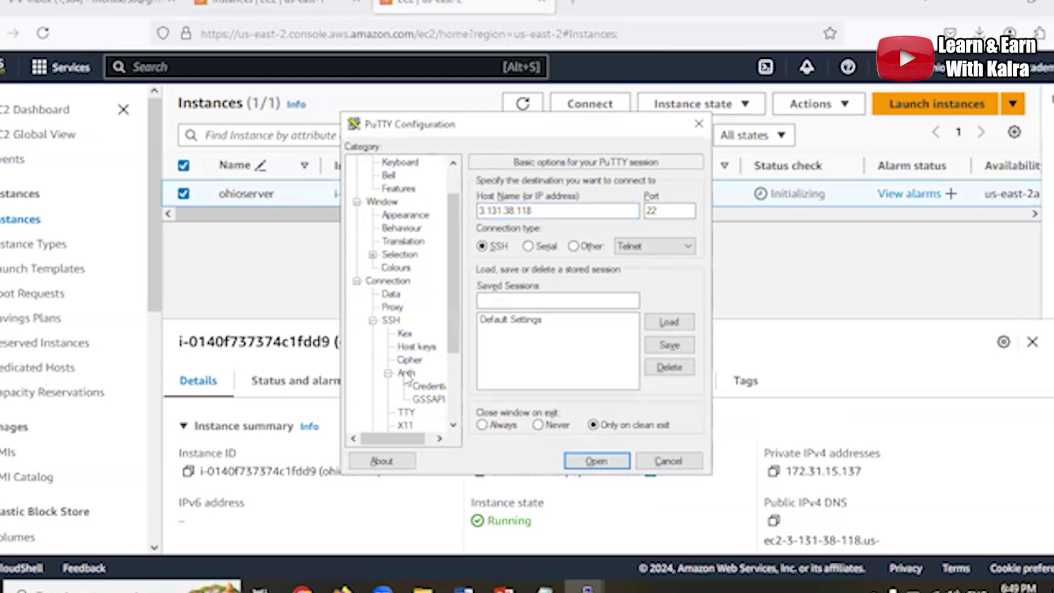
pyautogui.click(406, 374)
pyautogui.click(428, 386)
pyautogui.click(680, 216)
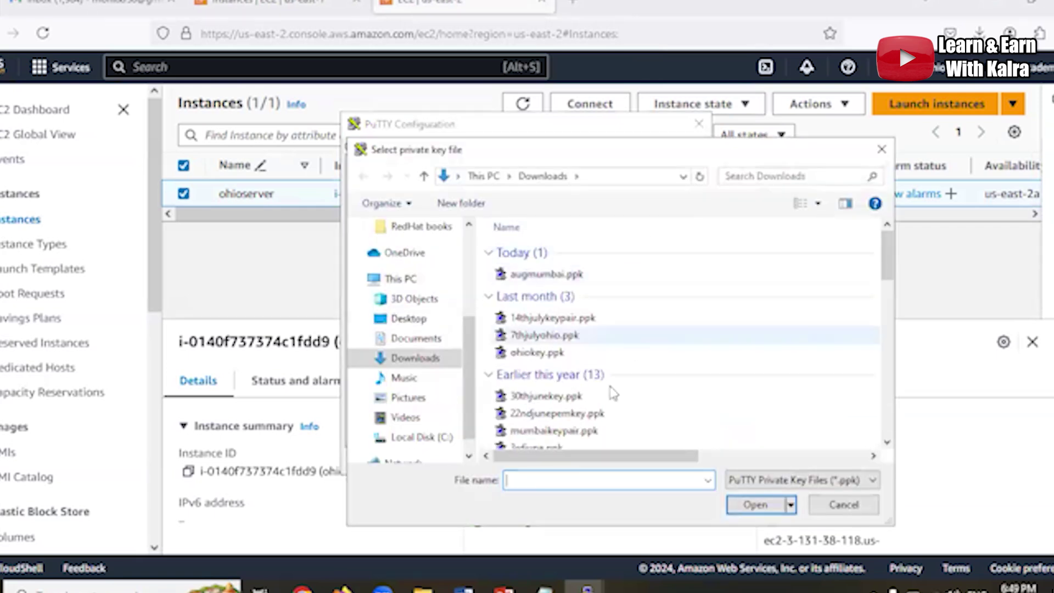
pyautogui.click(886, 443)
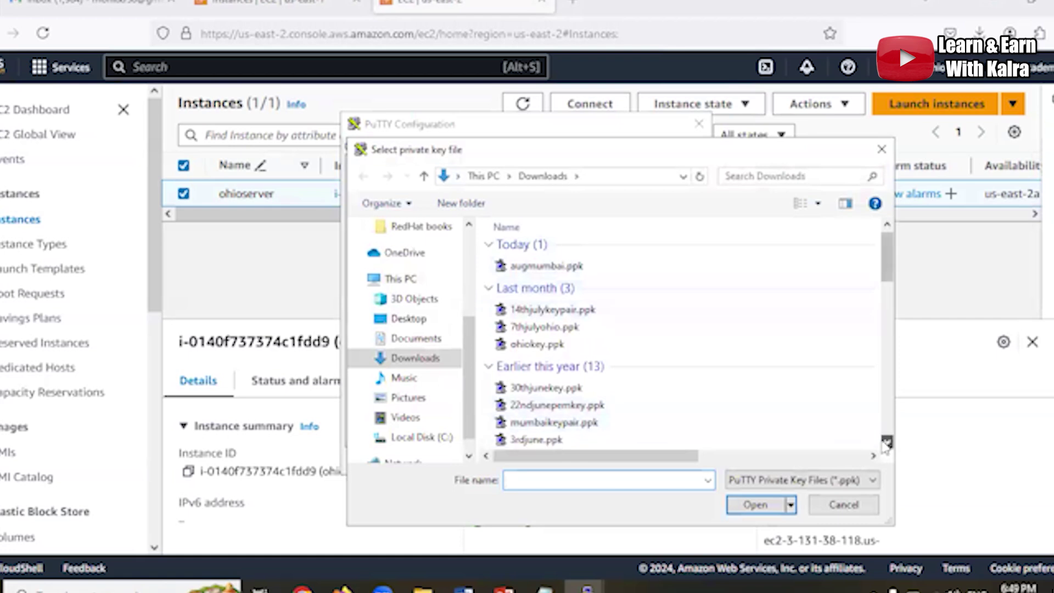
pyautogui.click(885, 443)
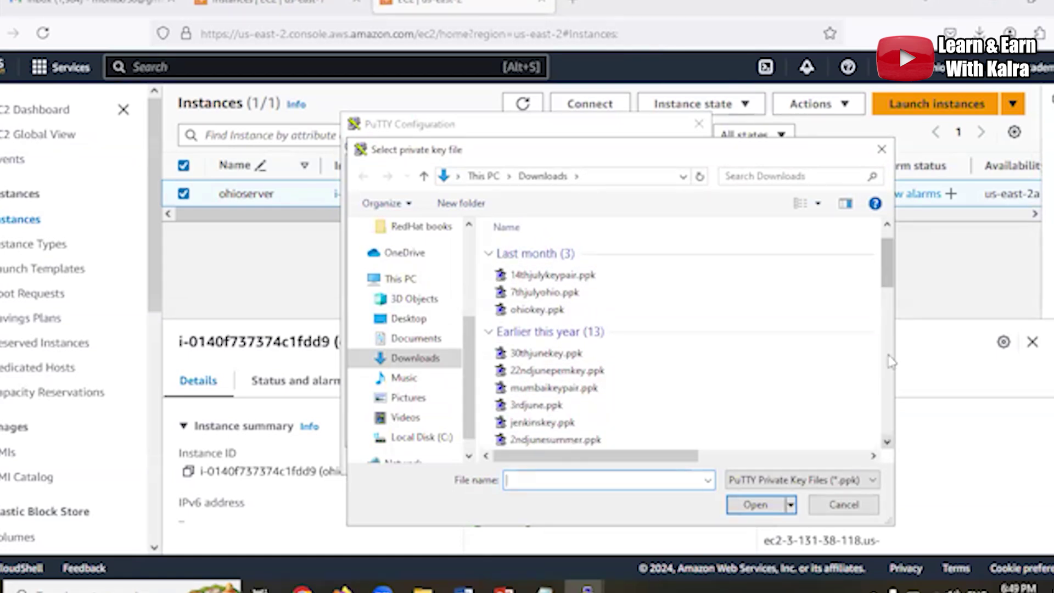
pyautogui.scroll(2, 890, 236)
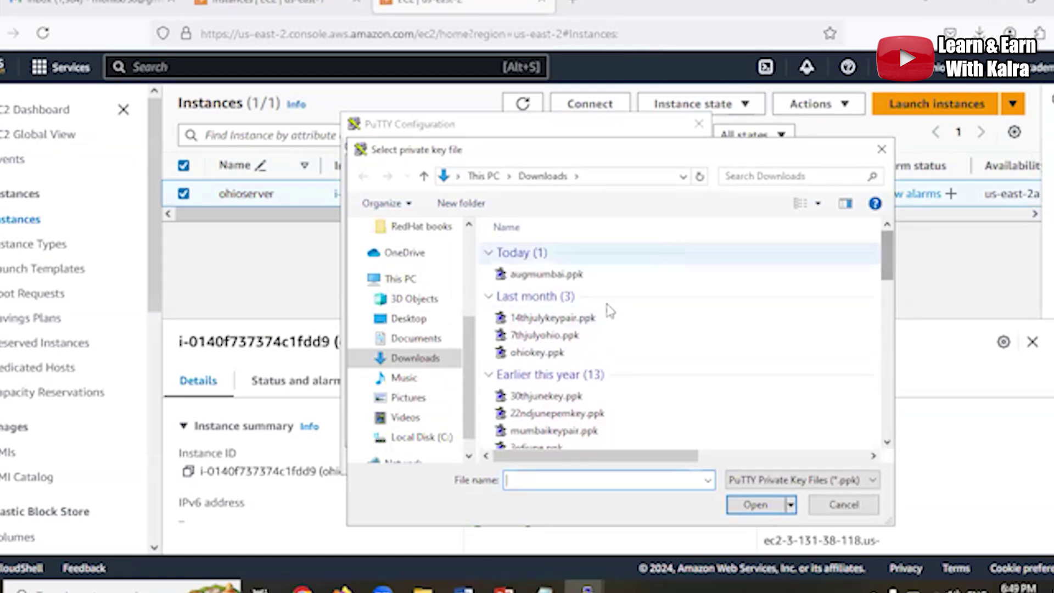
pyautogui.doubleClick(574, 336)
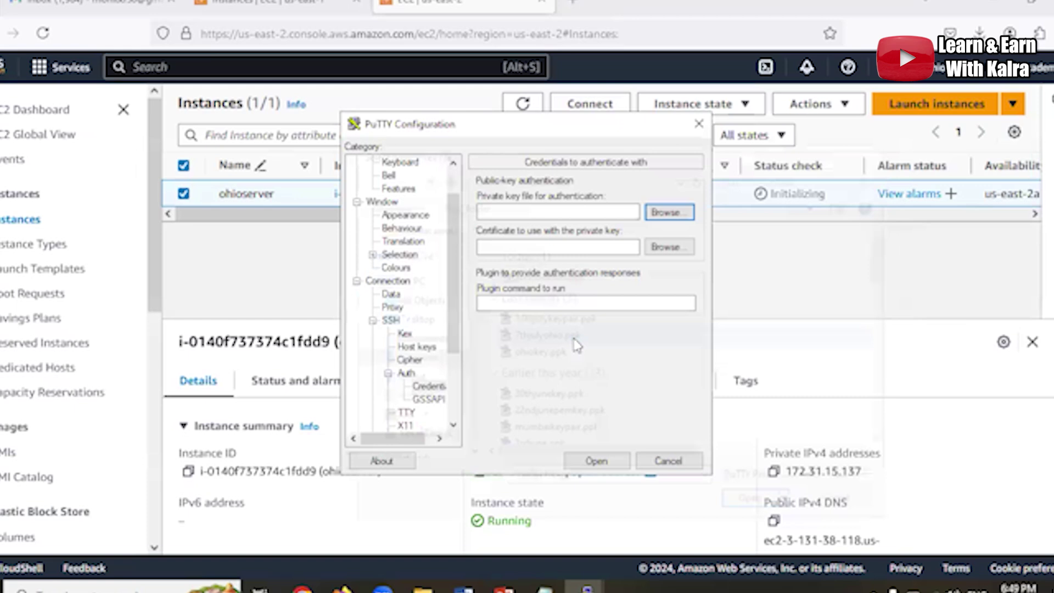
# Open the SSH connection to ohioserver, accept the host key and log in as ec2-user
pyautogui.click(594, 459)
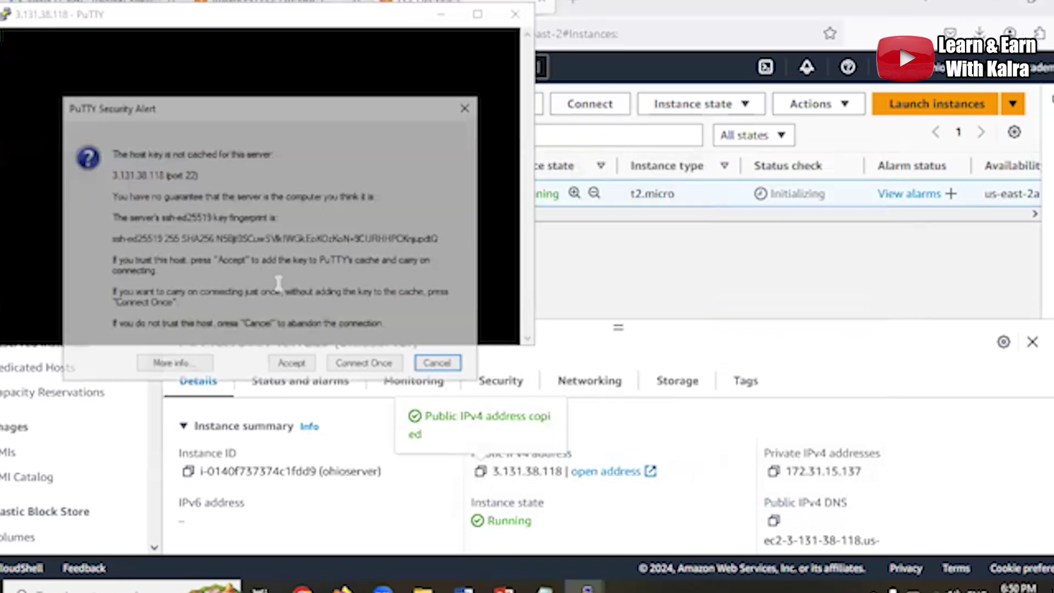
pyautogui.click(290, 367)
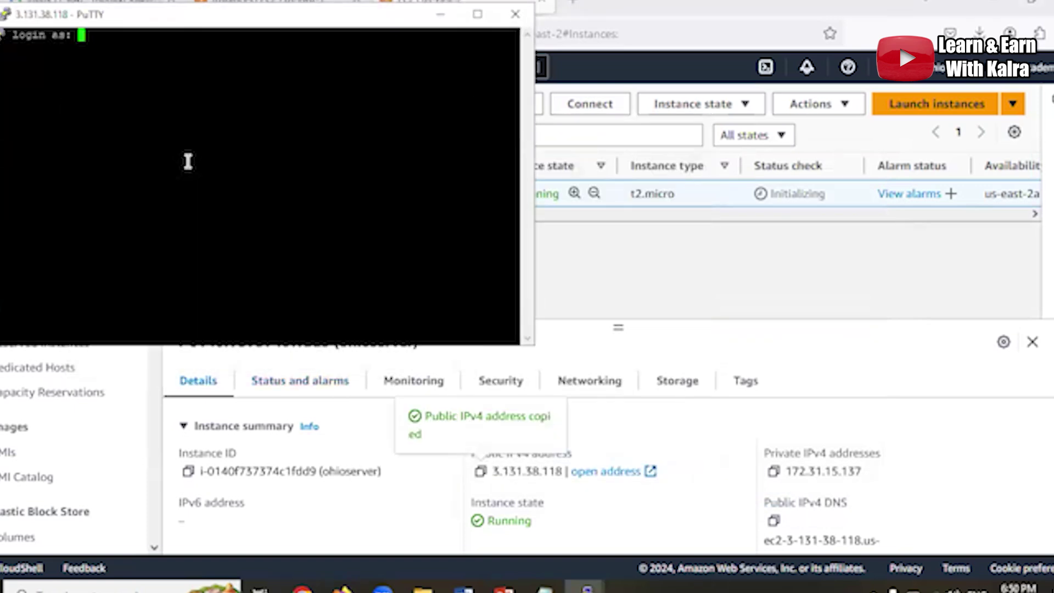
pyautogui.write('ec2-user')
pyautogui.press('Return')
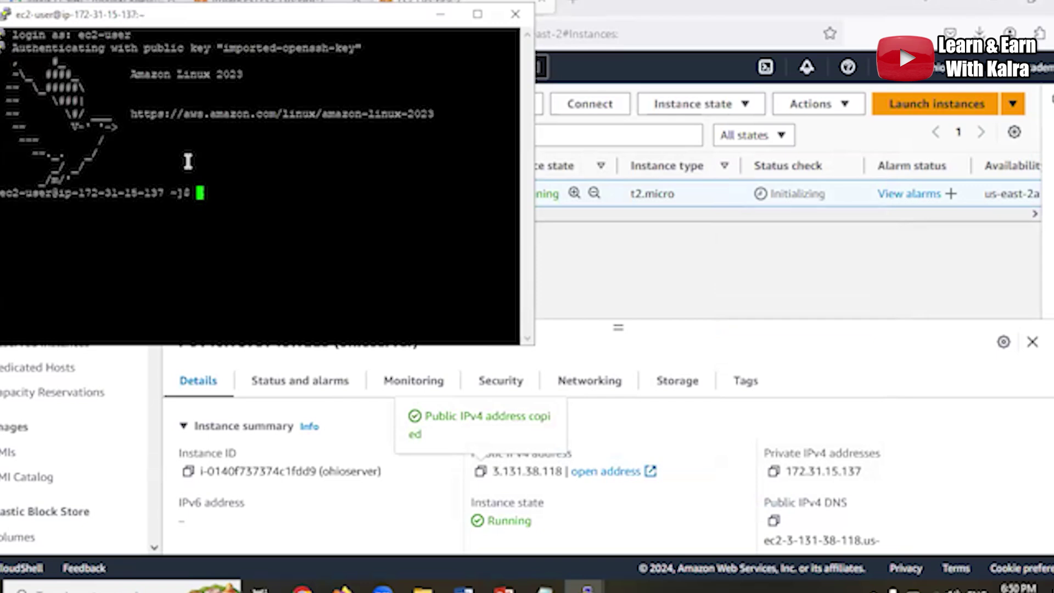
# Switch to the root user on ohioserver with sudo su - and place its terminal window beside the testinstance terminal's location
pyautogui.write('sudo su ')
pyautogui.write('-')
pyautogui.press('Return')
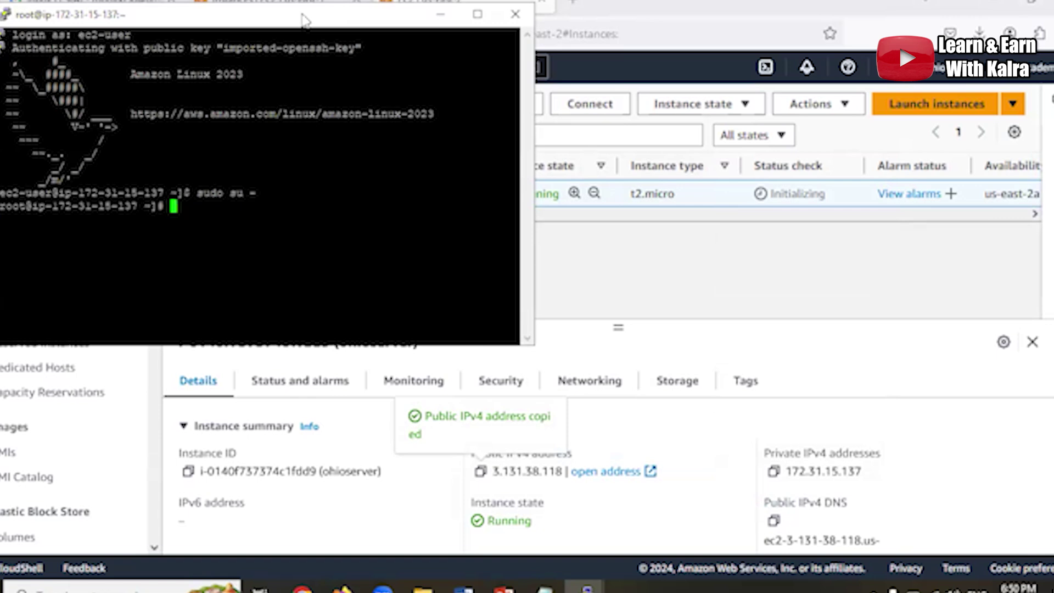
pyautogui.moveTo(302, 17); pyautogui.dragTo(850, 14)
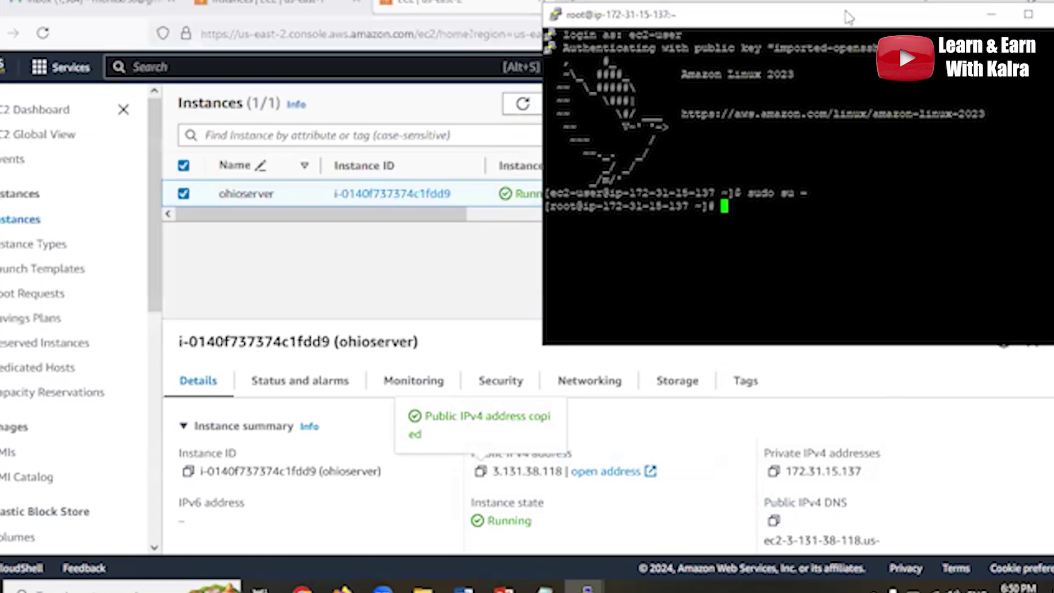
# Bring up the testinstance terminal and ping ohioserver's private address 172.31.15.137
pyautogui.click(475, 543)
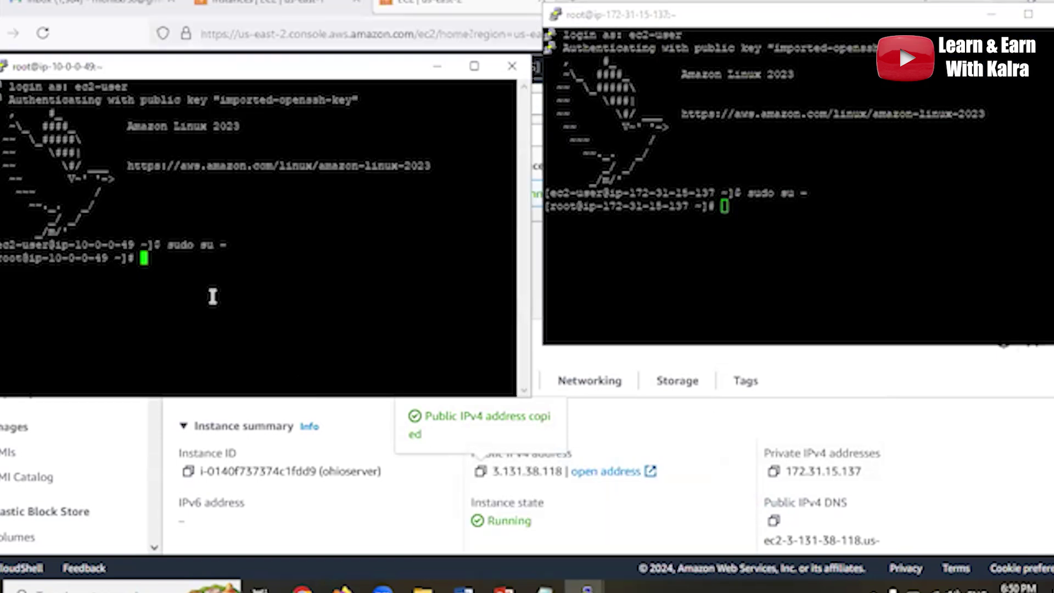
pyautogui.write('ping 172.')
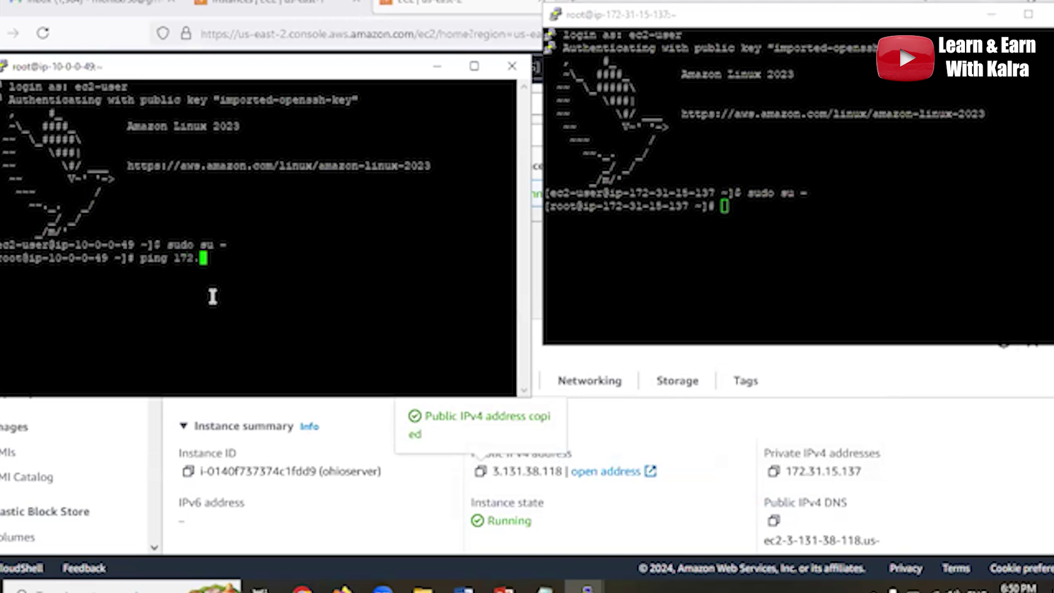
pyautogui.write('31.15.1')
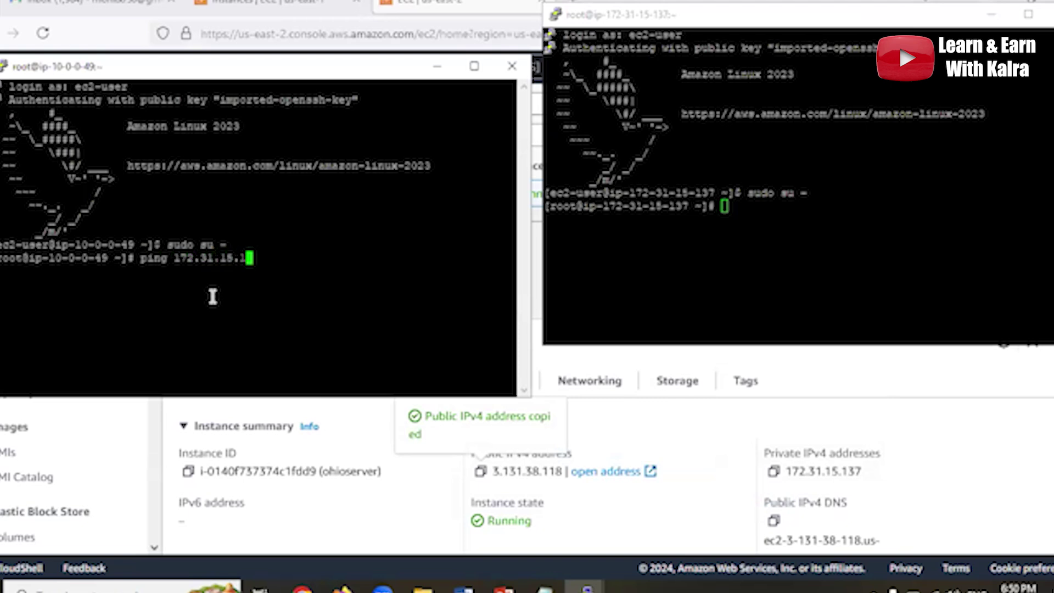
pyautogui.write('37')
pyautogui.press('Return')
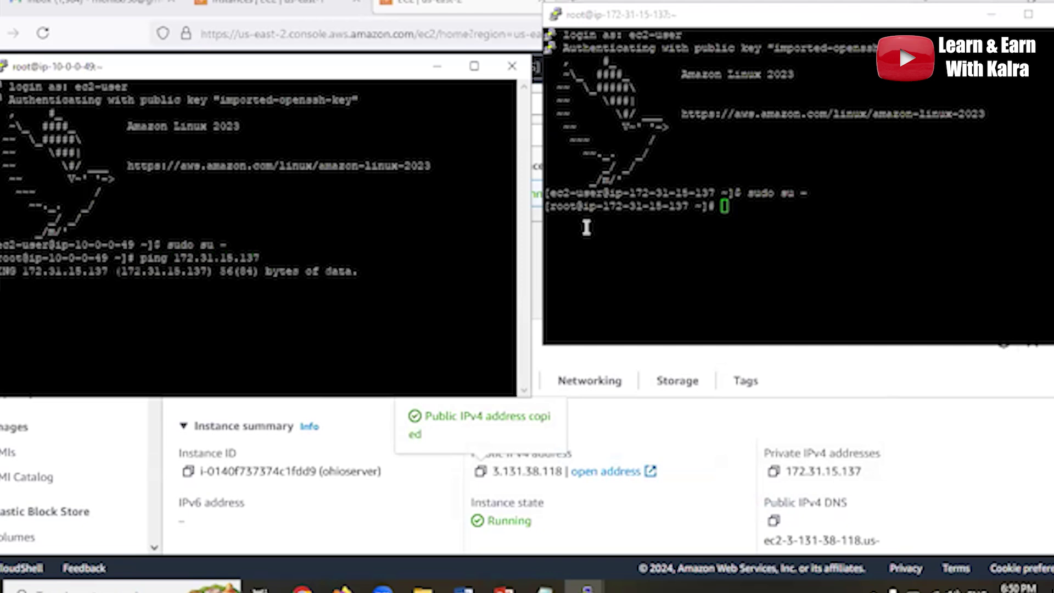
# Ping testinstance's private address 10.0.0.49 from the ohioserver terminal
pyautogui.click(646, 239)
pyautogui.write('ping 1')
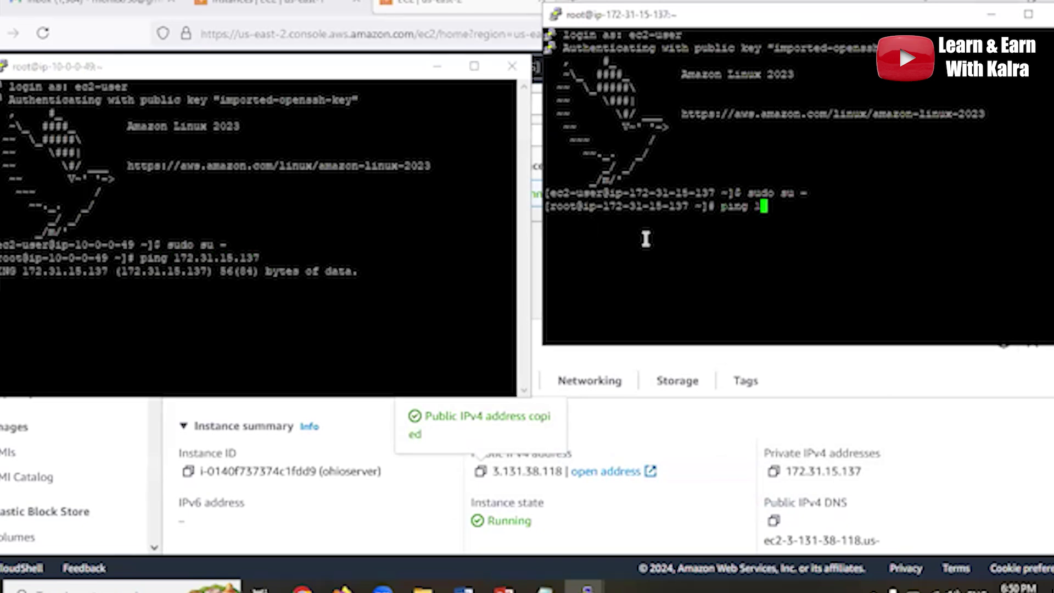
pyautogui.write('0.0.0.4')
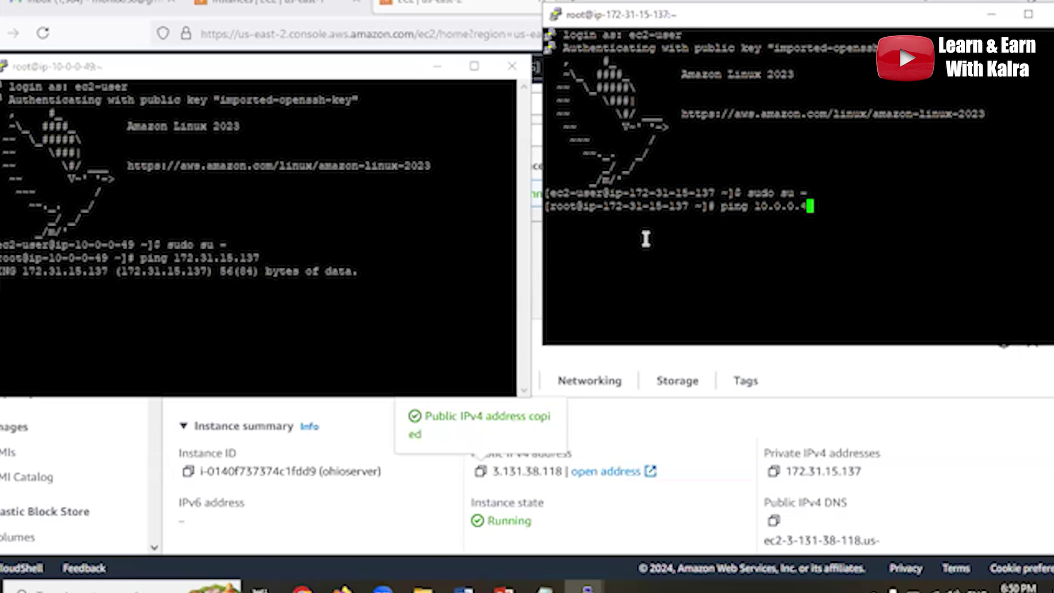
pyautogui.write('9')
pyautogui.press('Return')
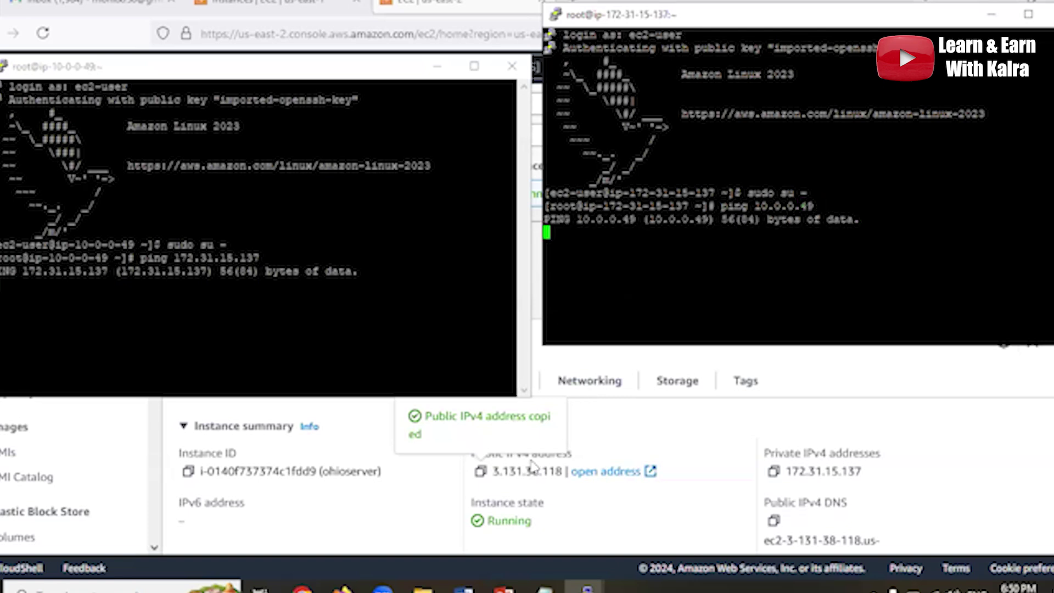
# Return to the us-east-1 console in the browser, find the VPC service and open its peering connections page
pyautogui.click(343, 588)
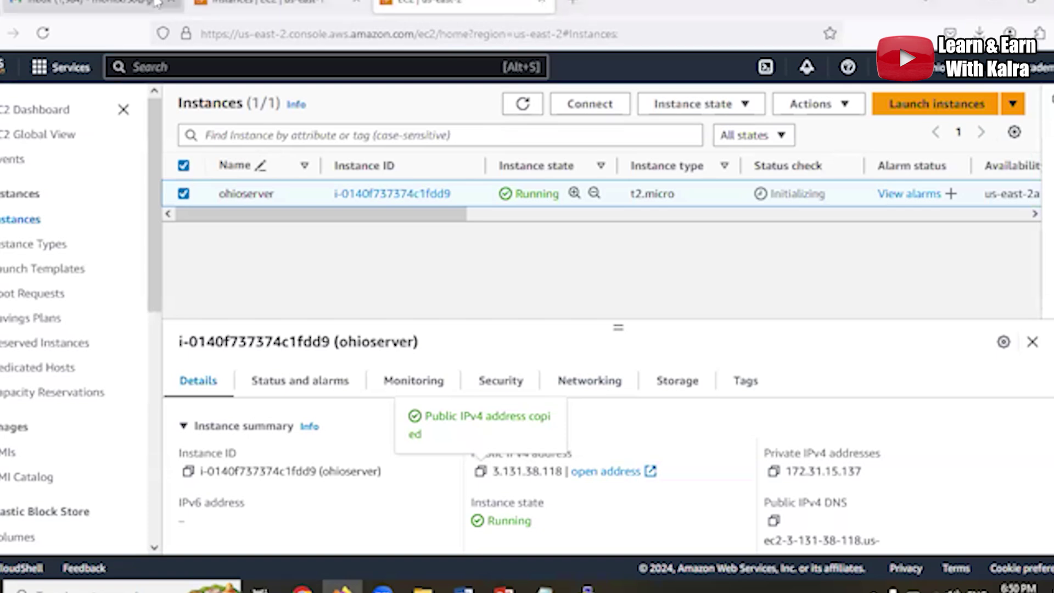
pyautogui.click(287, 5)
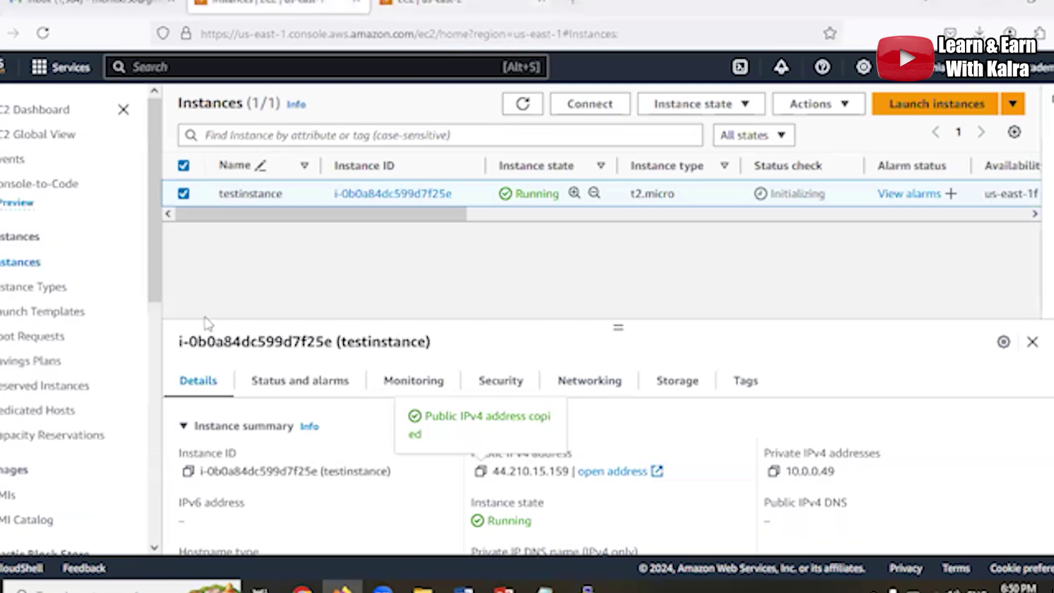
pyautogui.click(250, 69)
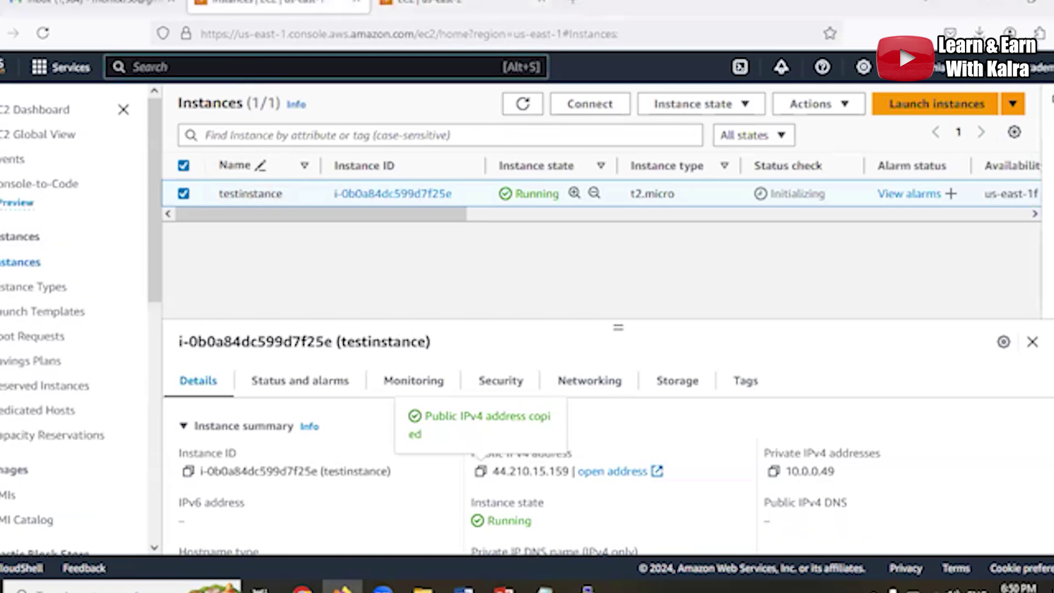
pyautogui.write('vpc')
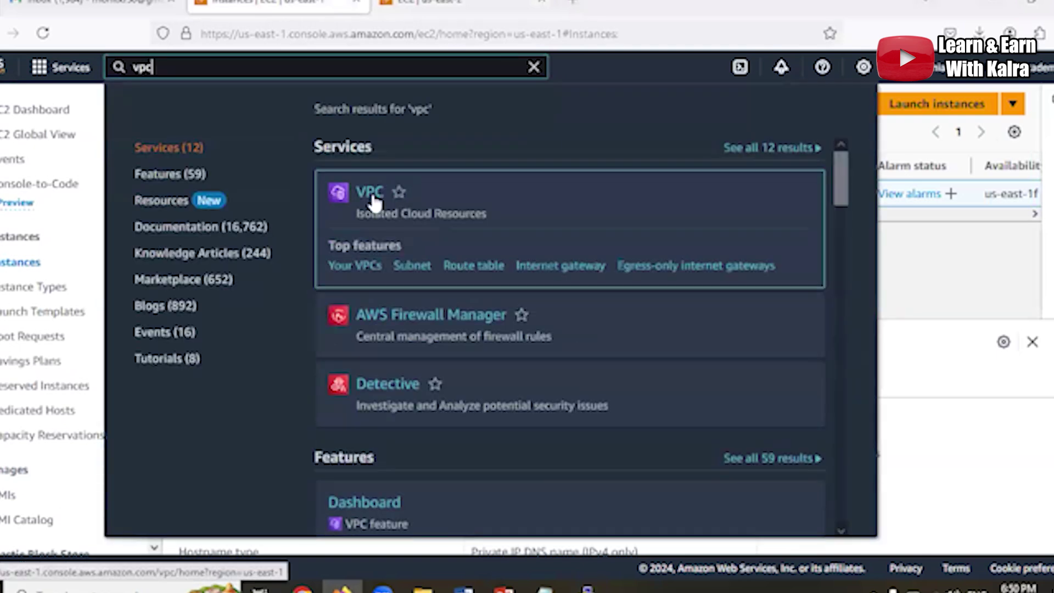
pyautogui.click(372, 199)
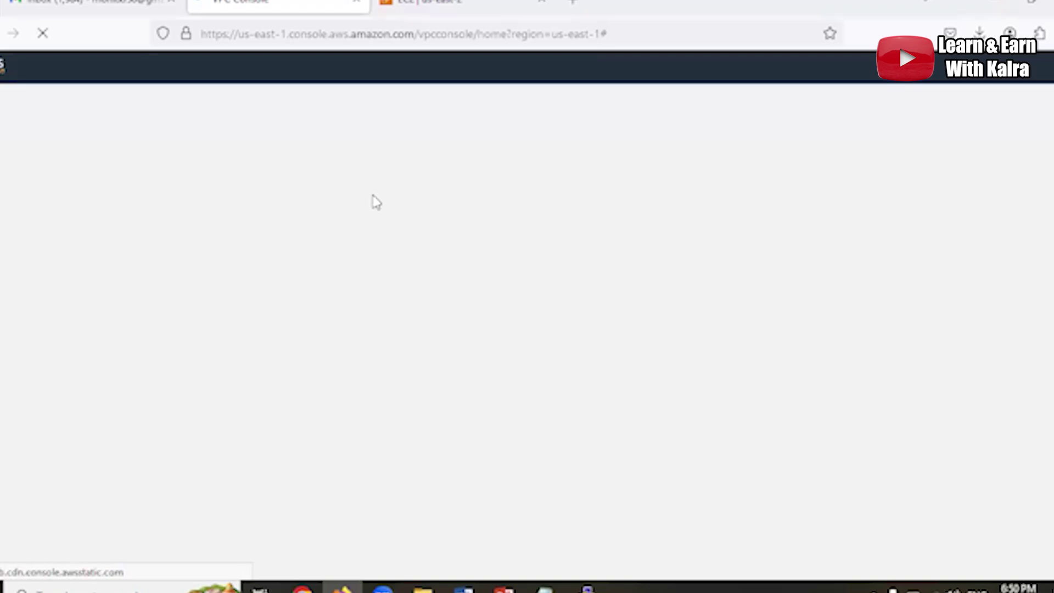
pyautogui.moveTo(155, 149); pyautogui.dragTo(172, 212)
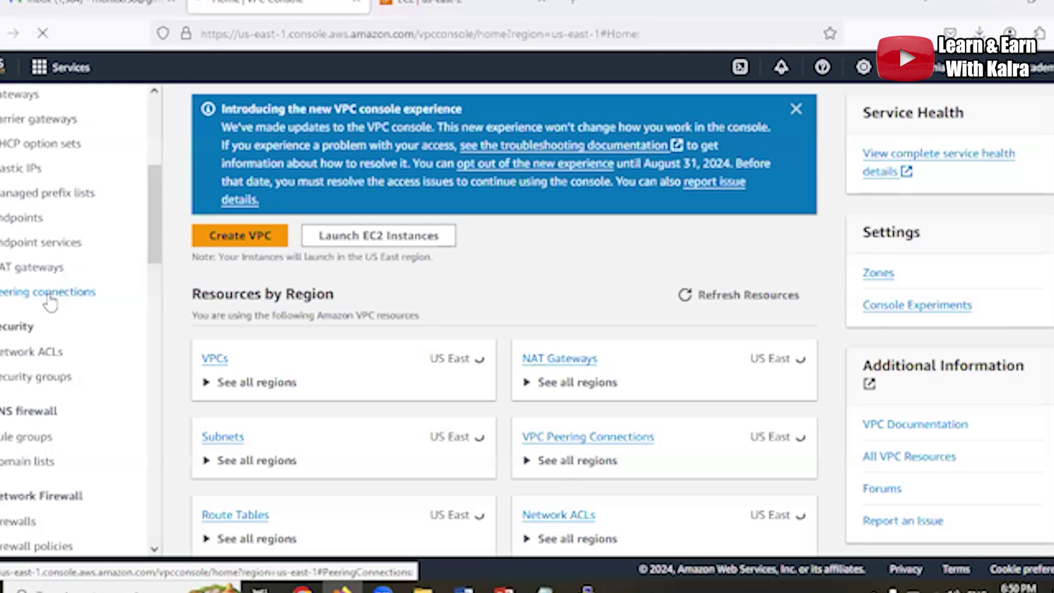
pyautogui.click(49, 299)
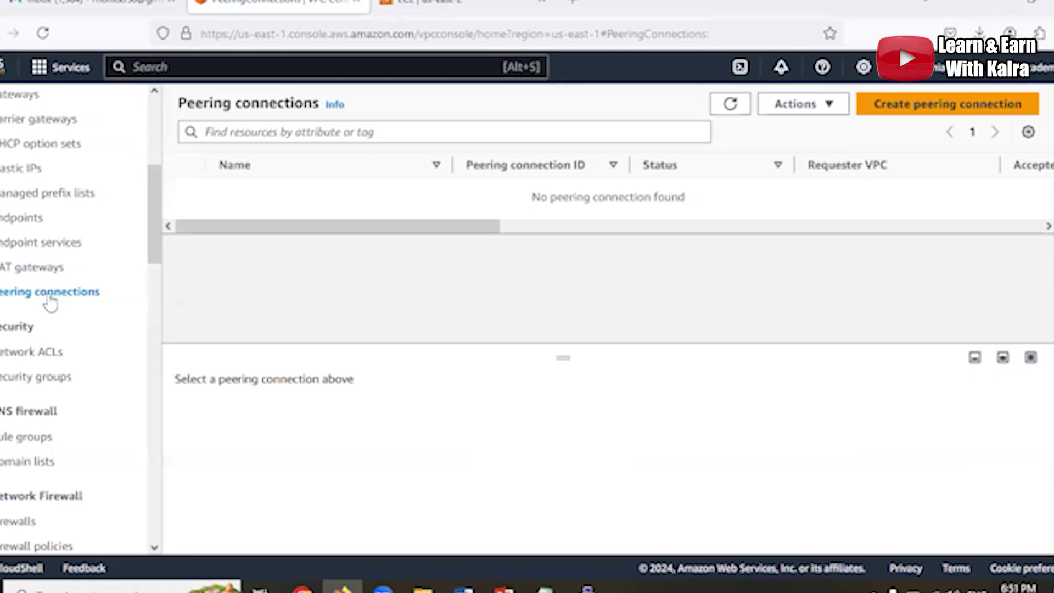
# Start a new peering connection named vir-ohio with testvpc as the requester VPC
pyautogui.click(966, 108)
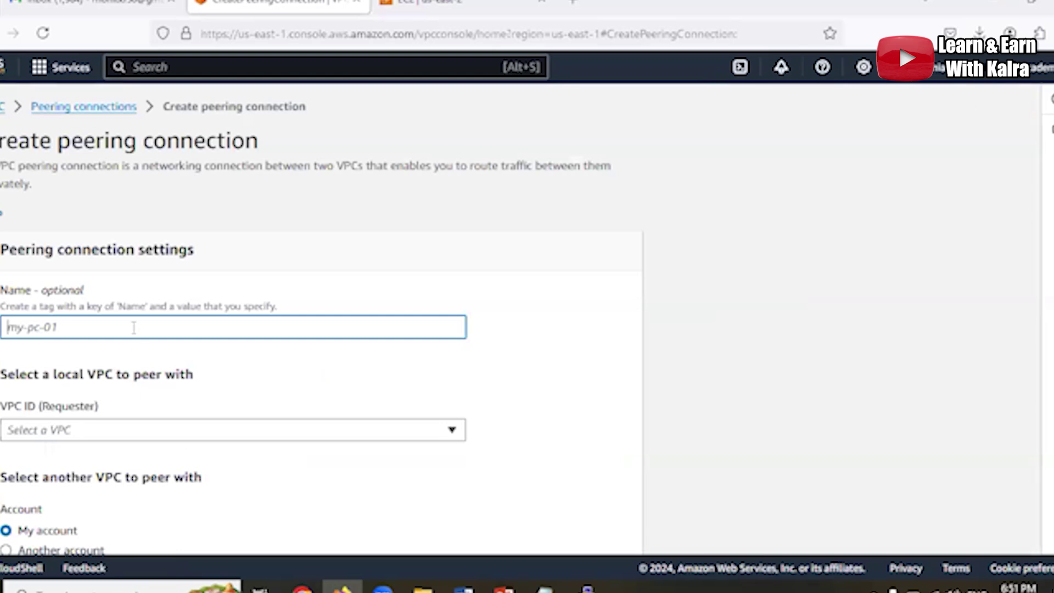
pyautogui.write('oh')
pyautogui.press('BackSpace')
pyautogui.press('BackSpace')
pyautogui.write('vi')
pyautogui.click(223, 430)
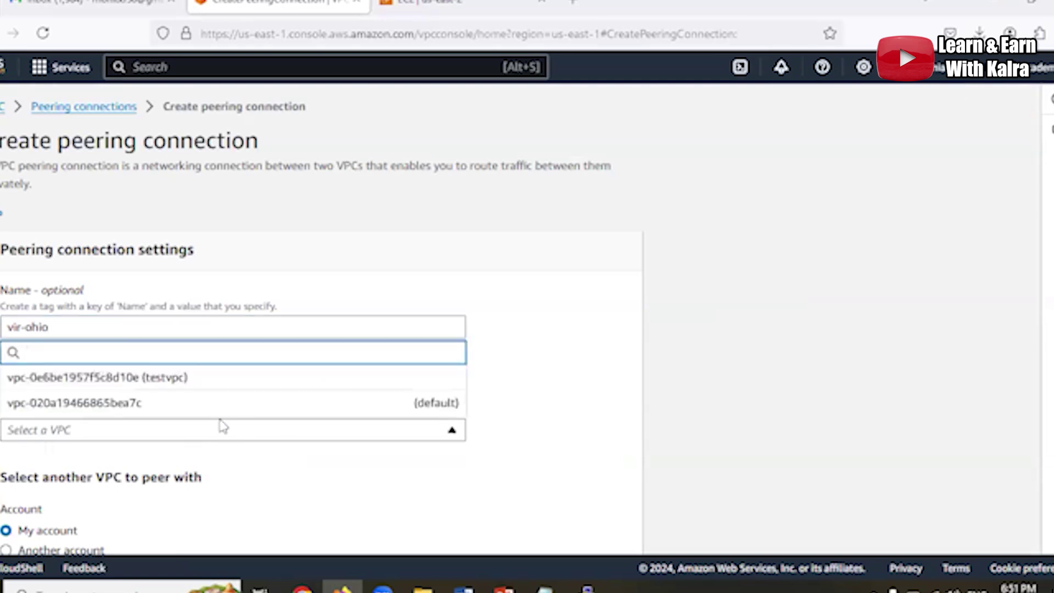
pyautogui.click(249, 382)
# Set the accepter VPC's region to another region, US East (Ohio) (us-east-2), keeping My account as the account
pyautogui.scroll(-7, 321, 318)
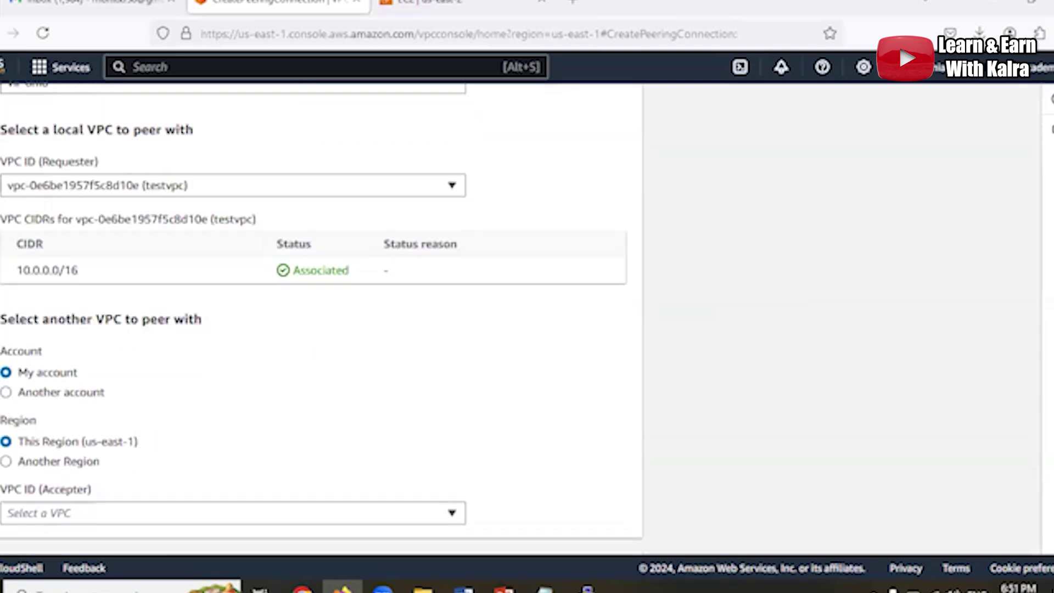
pyautogui.scroll(2, 321, 319)
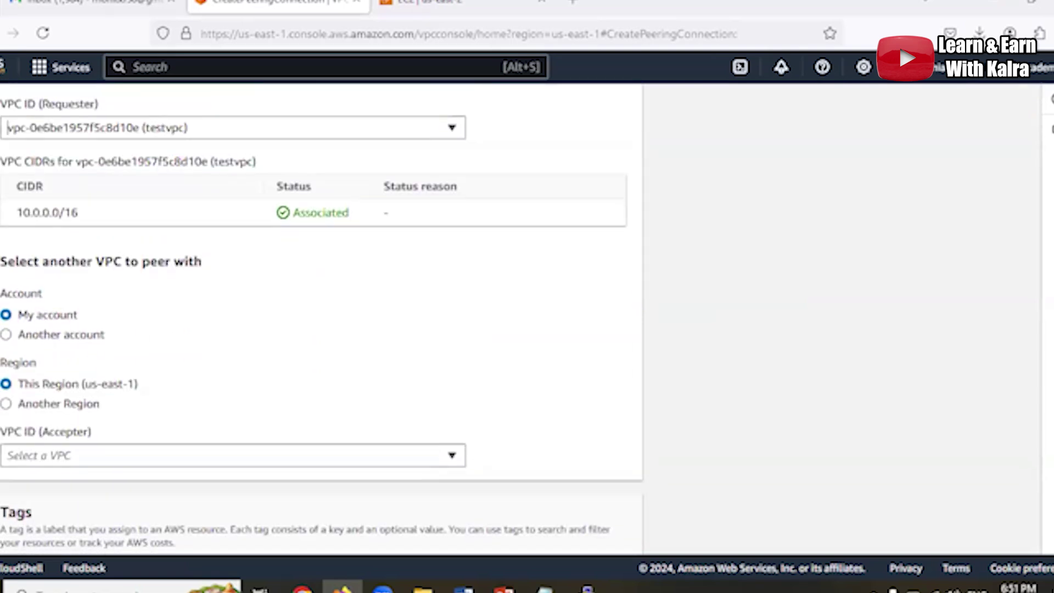
pyautogui.scroll(-2, 322, 319)
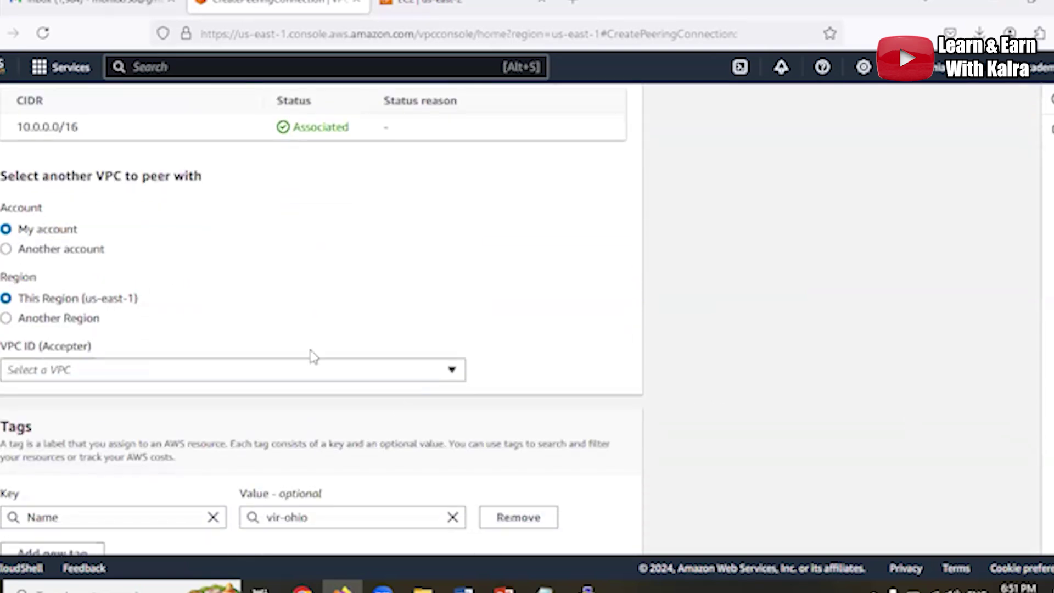
pyautogui.click(454, 373)
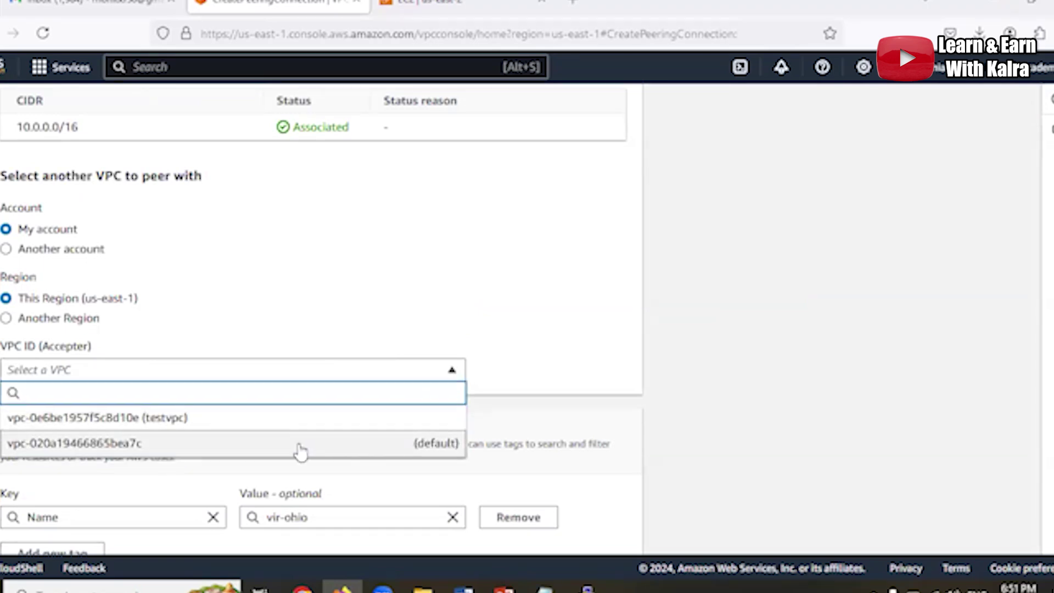
pyautogui.click(434, 273)
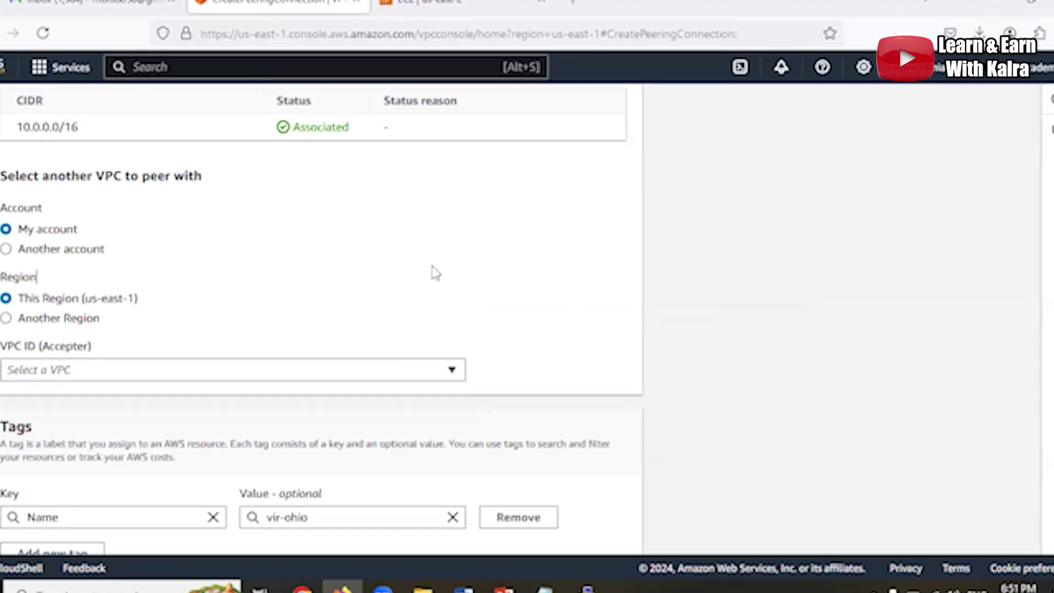
pyautogui.click(7, 319)
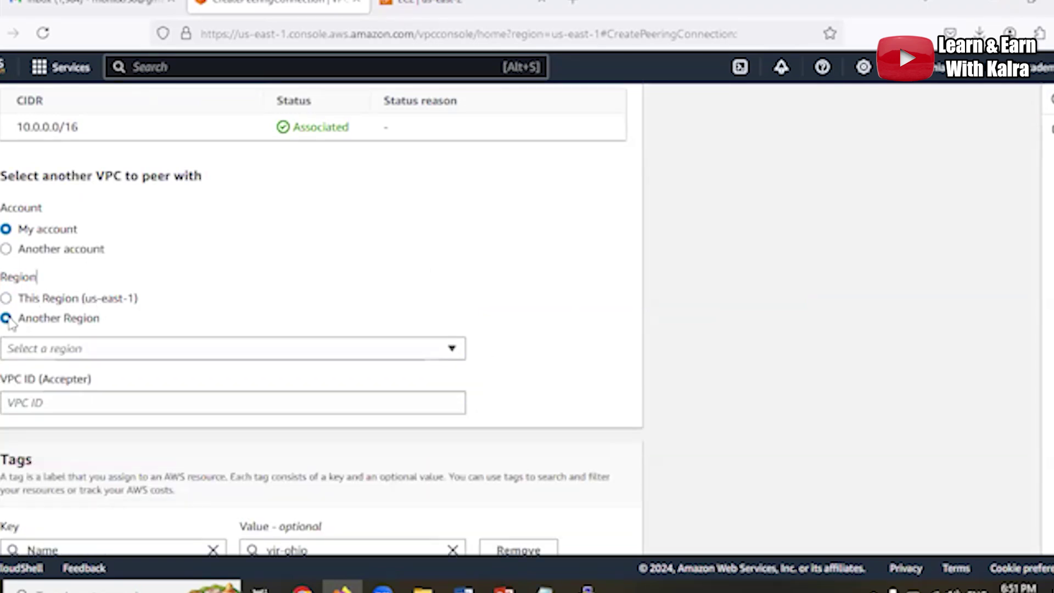
pyautogui.click(239, 357)
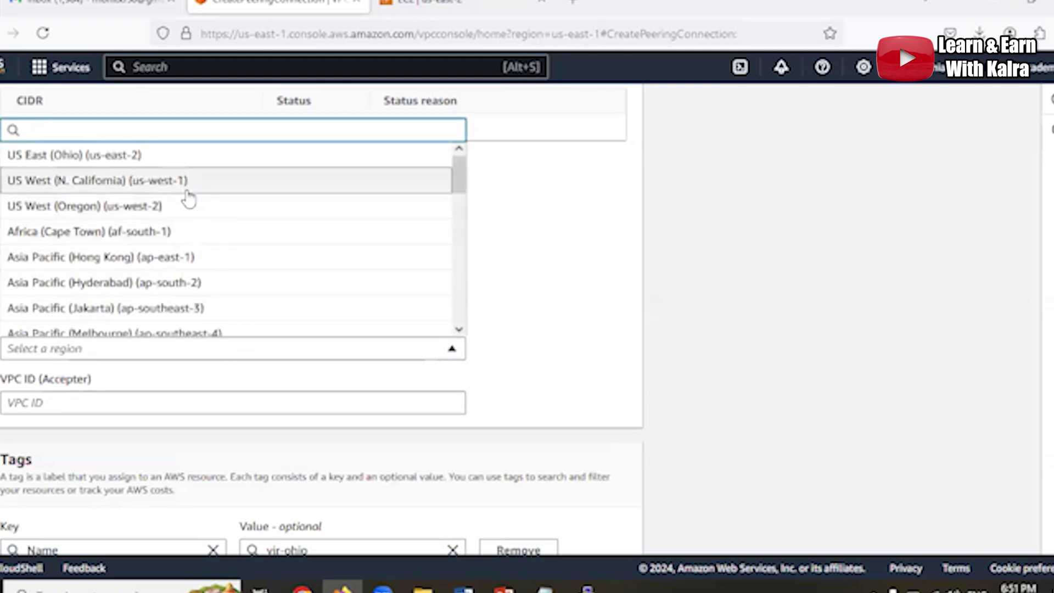
pyautogui.click(223, 161)
# In the us-east-2 console, find the VPC service, open the VPC list and copy the ID of the 172.31.0.0/16 VPC
pyautogui.click(439, 4)
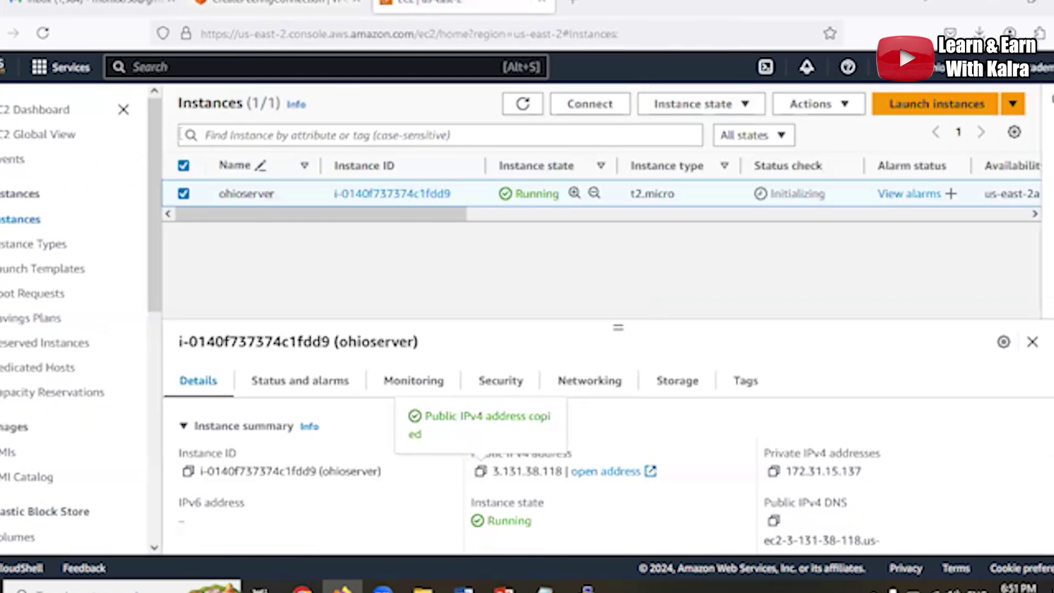
pyautogui.click(189, 67)
pyautogui.write('vpc')
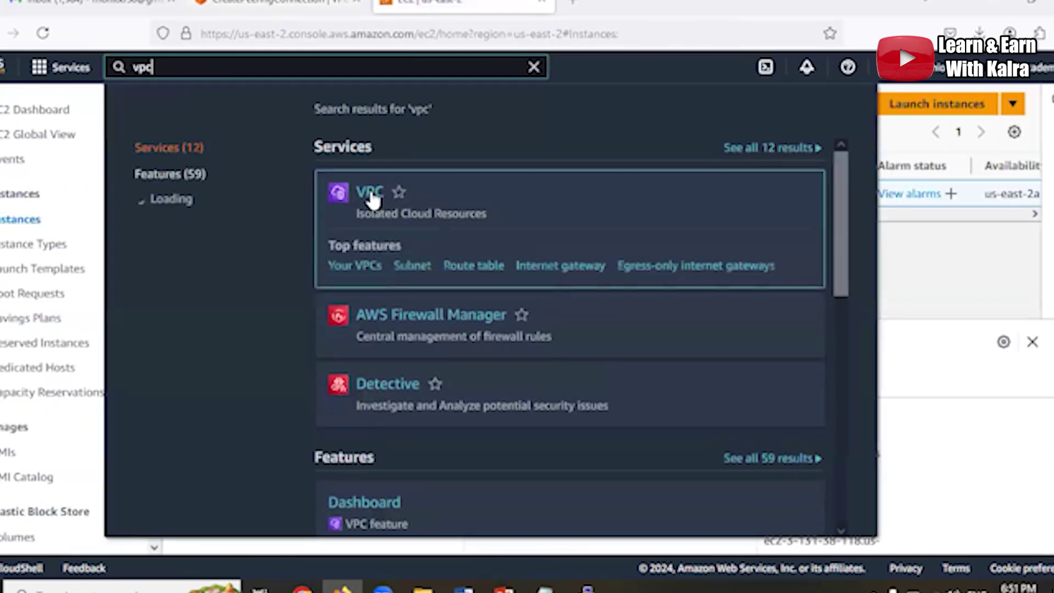
pyautogui.click(370, 195)
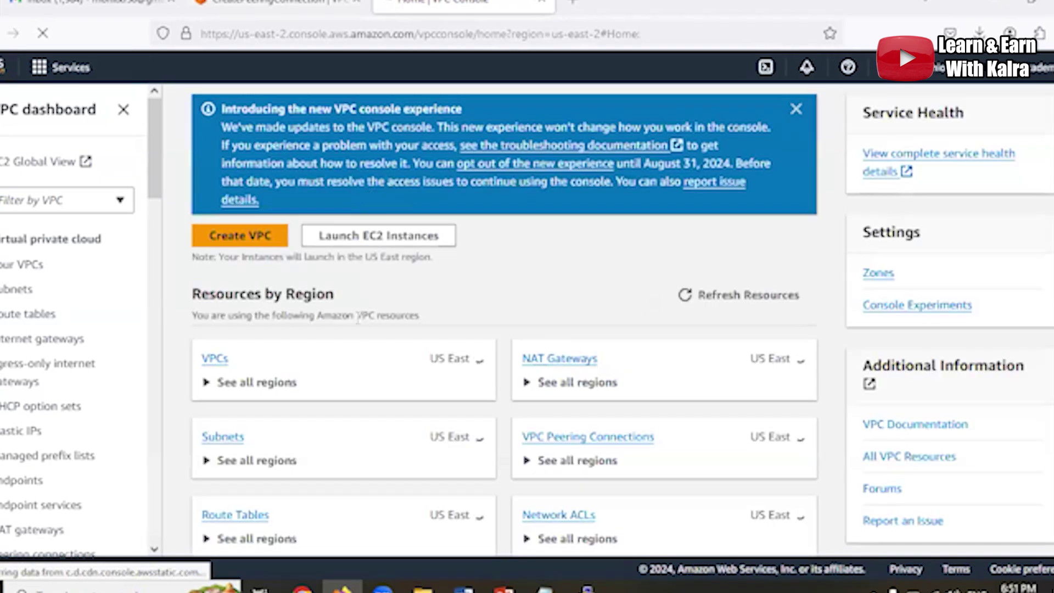
pyautogui.click(214, 359)
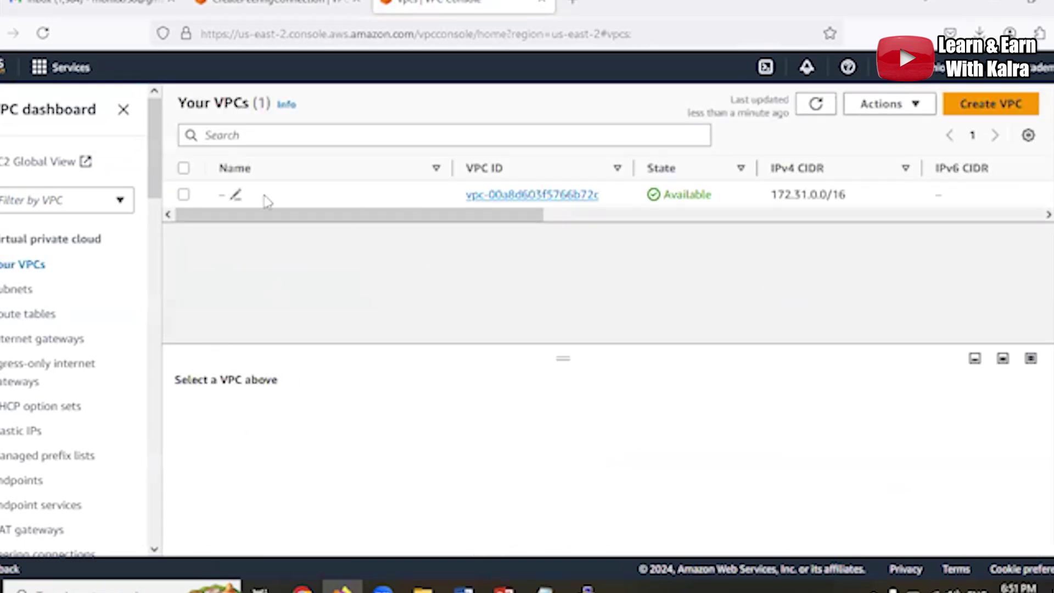
pyautogui.click(182, 196)
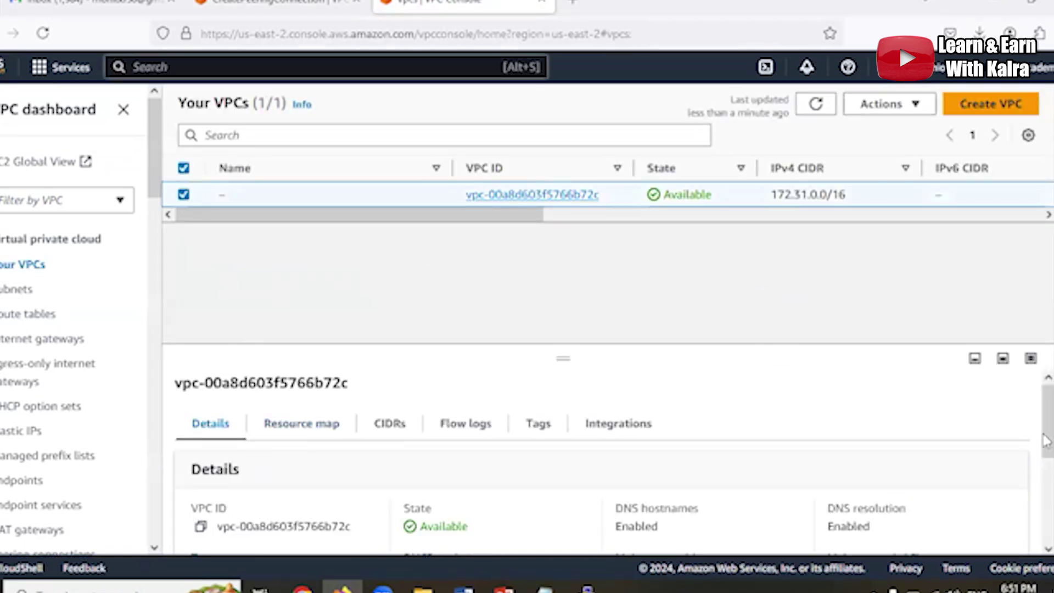
pyautogui.scroll(-2, 846, 463)
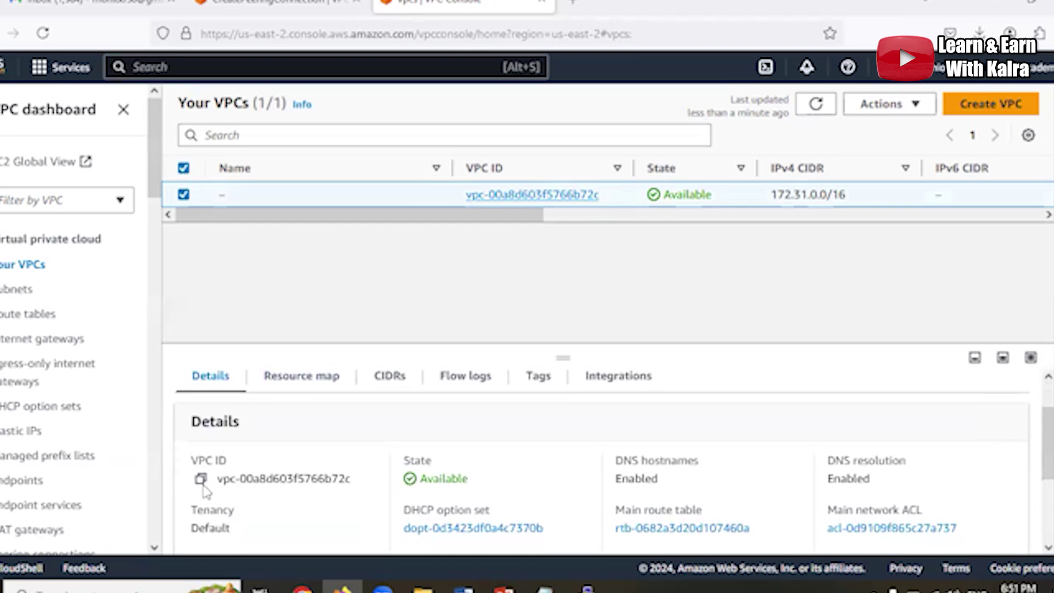
# Enter vpc-00a8d603f5766b72c as the accepter VPC ID in the us-east-1 peering form and create the peering connection
pyautogui.click(277, 2)
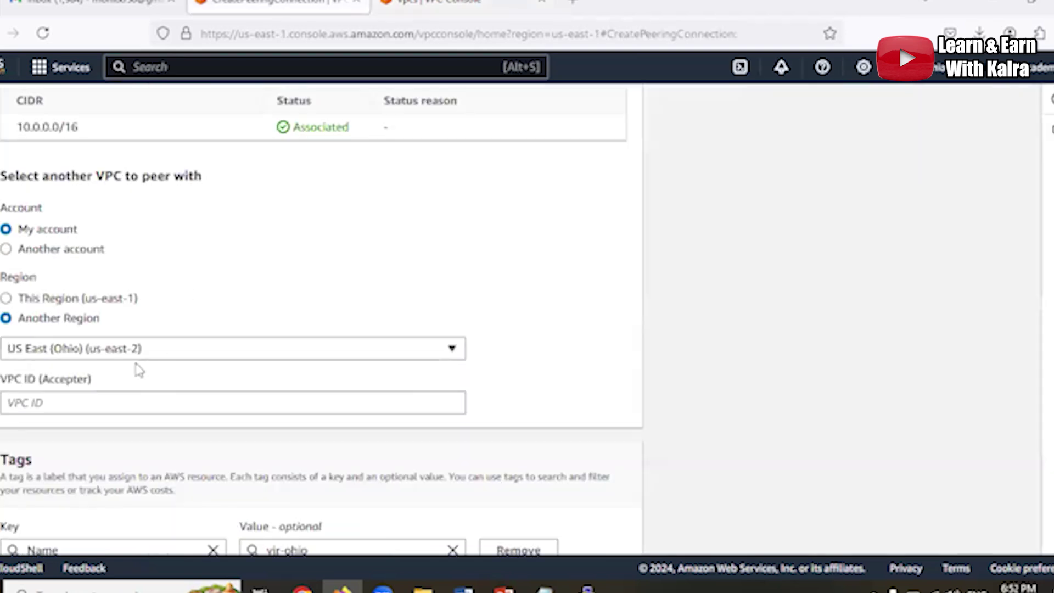
pyautogui.click(101, 403)
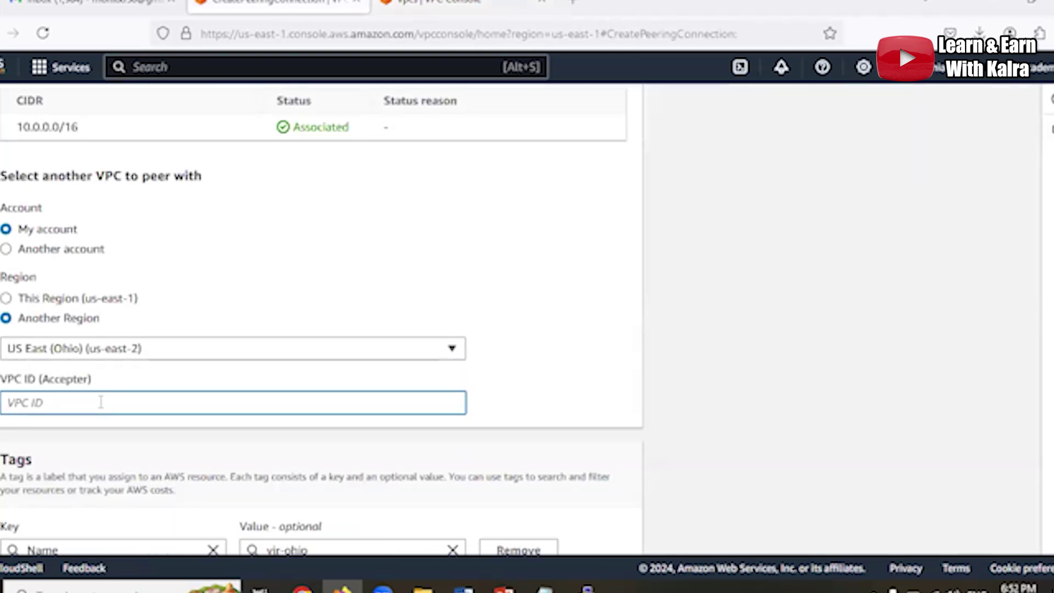
pyautogui.write('vpc-00a8d603f5766b72c')
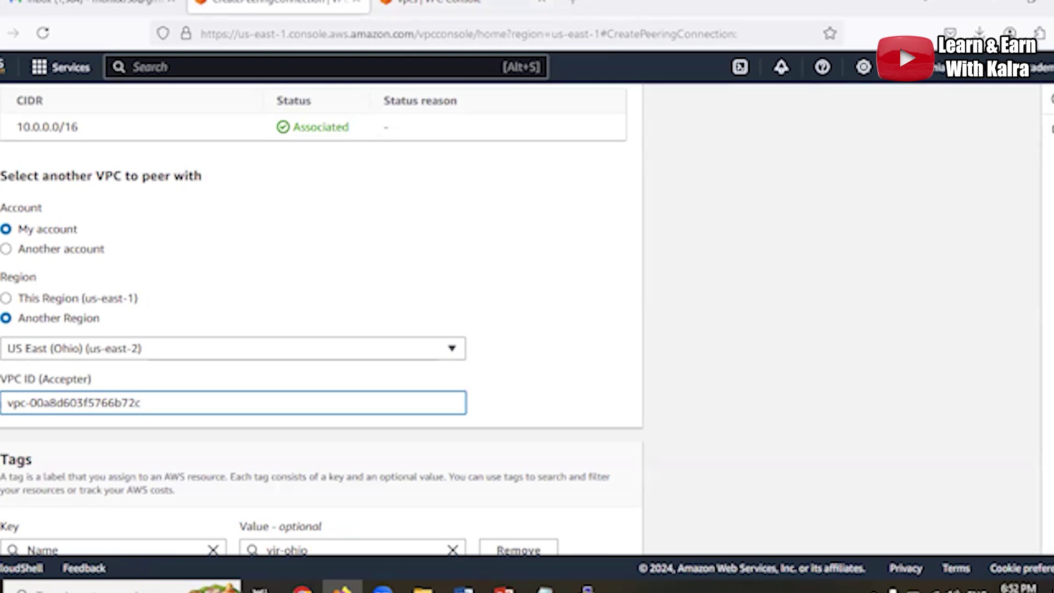
pyautogui.scroll(-3, 321, 318)
pyautogui.click(549, 535)
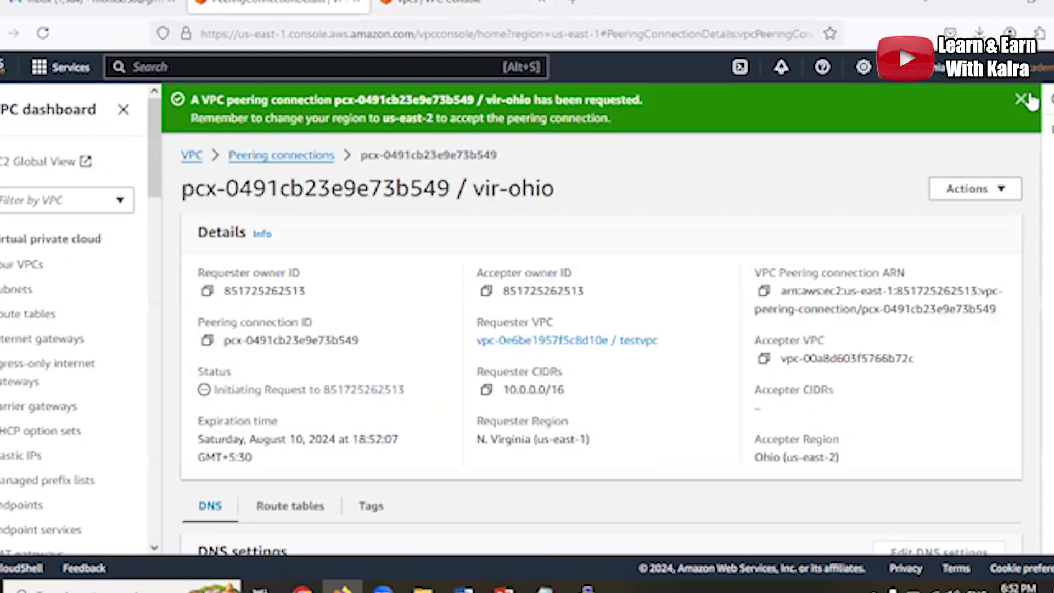
pyautogui.click(1021, 100)
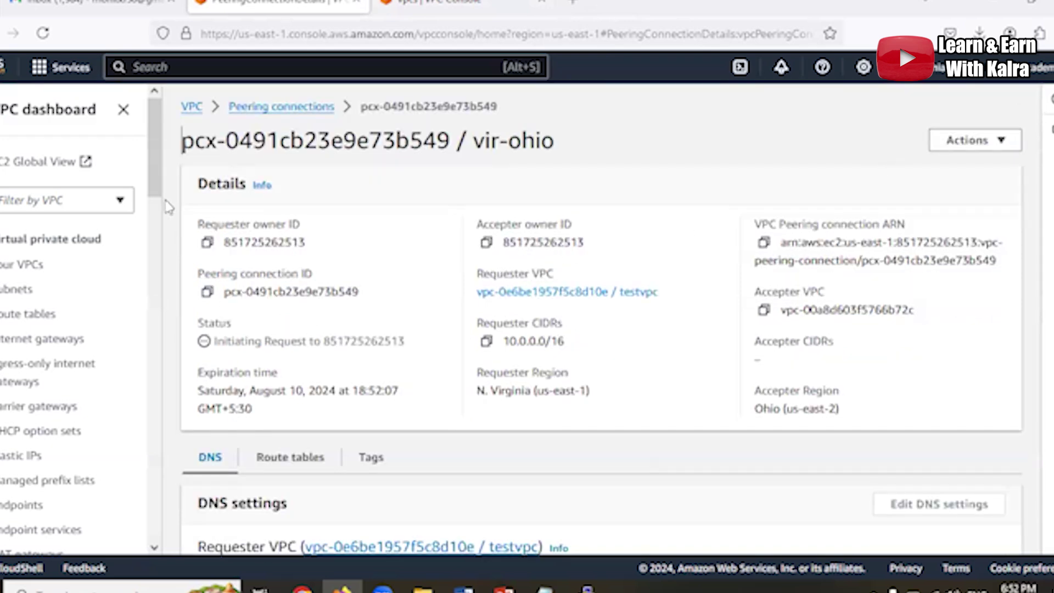
pyautogui.moveTo(157, 177); pyautogui.dragTo(193, 108)
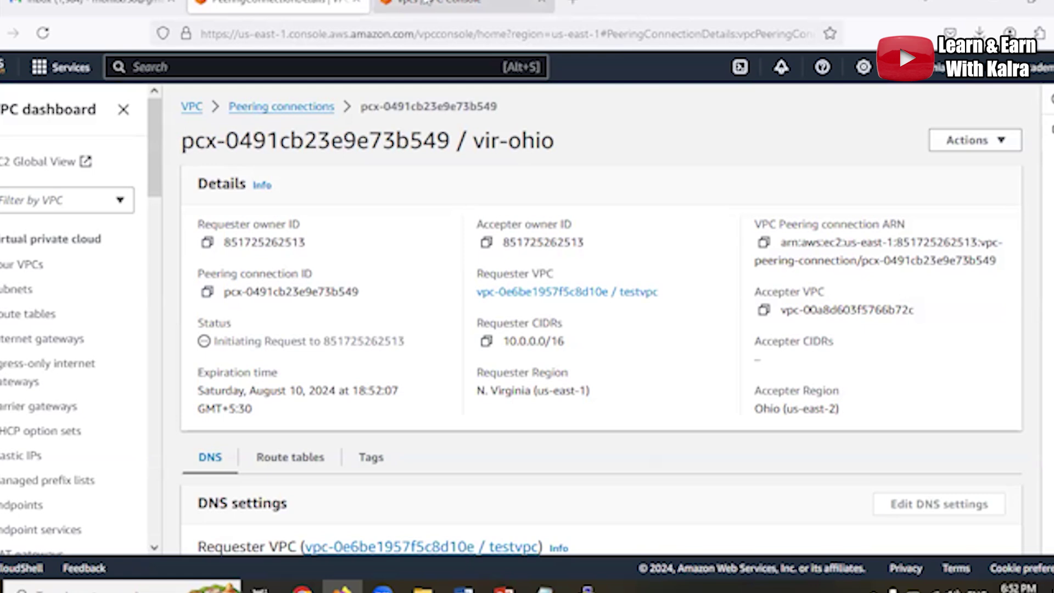
# Open the peering connections in the us-east-2 console and accept the pending request from N. Virginia
pyautogui.click(426, 3)
pyautogui.scroll(-4, 66, 312)
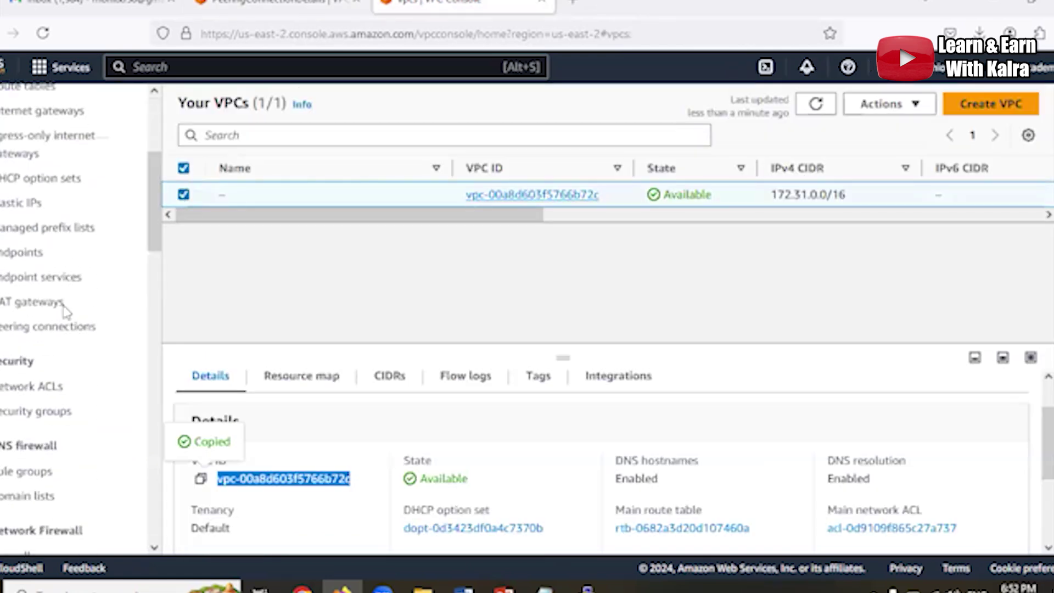
pyautogui.click(33, 329)
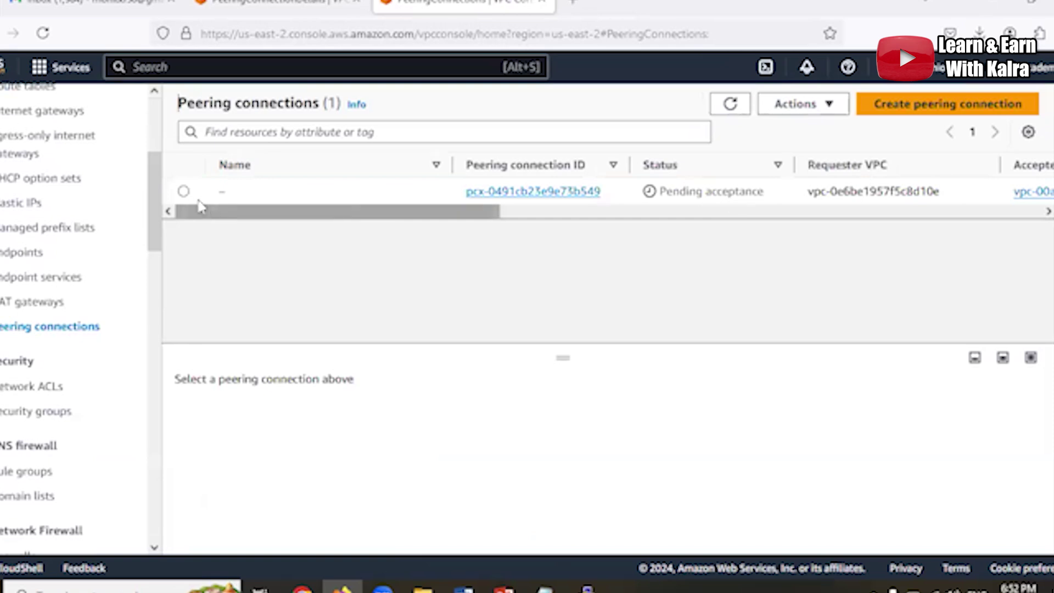
pyautogui.click(183, 191)
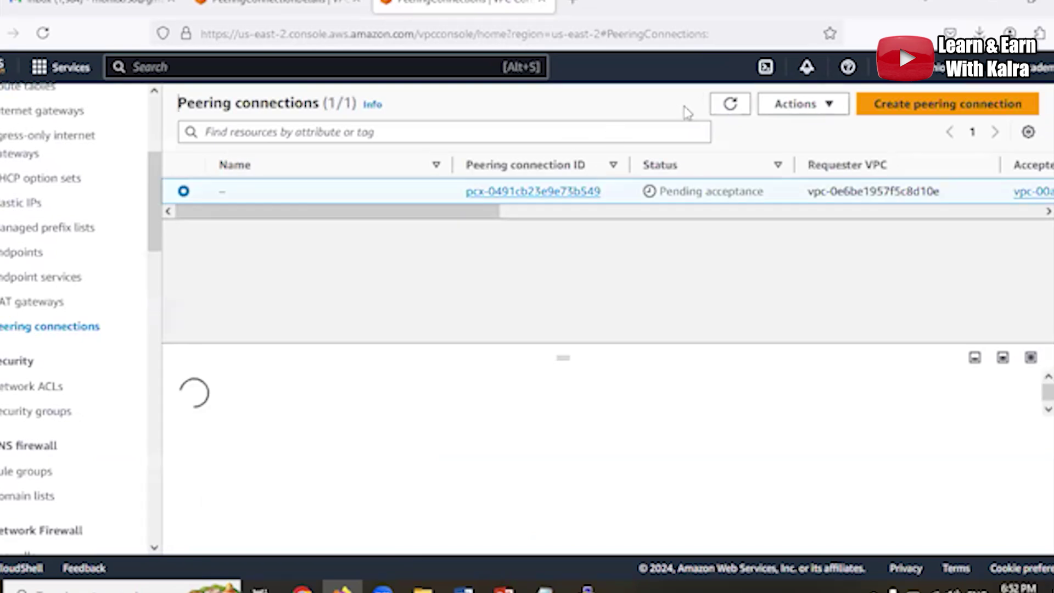
pyautogui.click(830, 105)
pyautogui.click(813, 154)
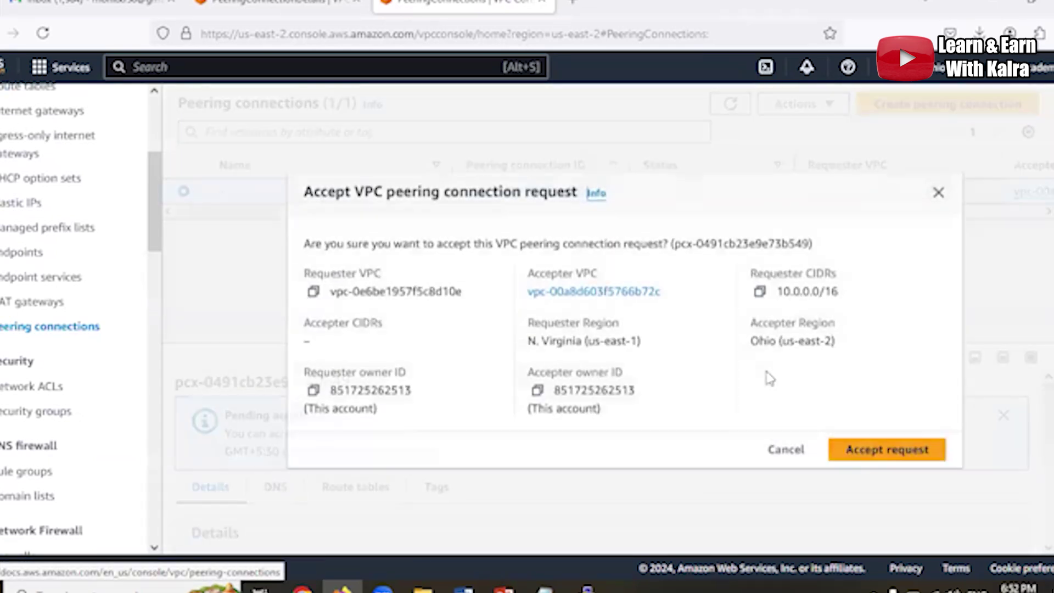
pyautogui.click(874, 456)
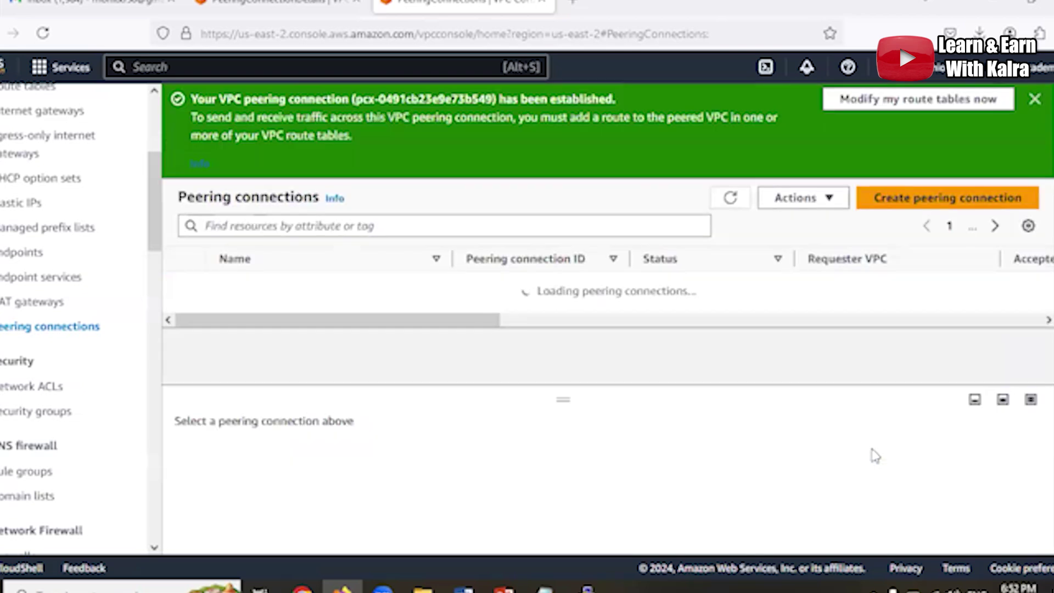
pyautogui.click(1035, 100)
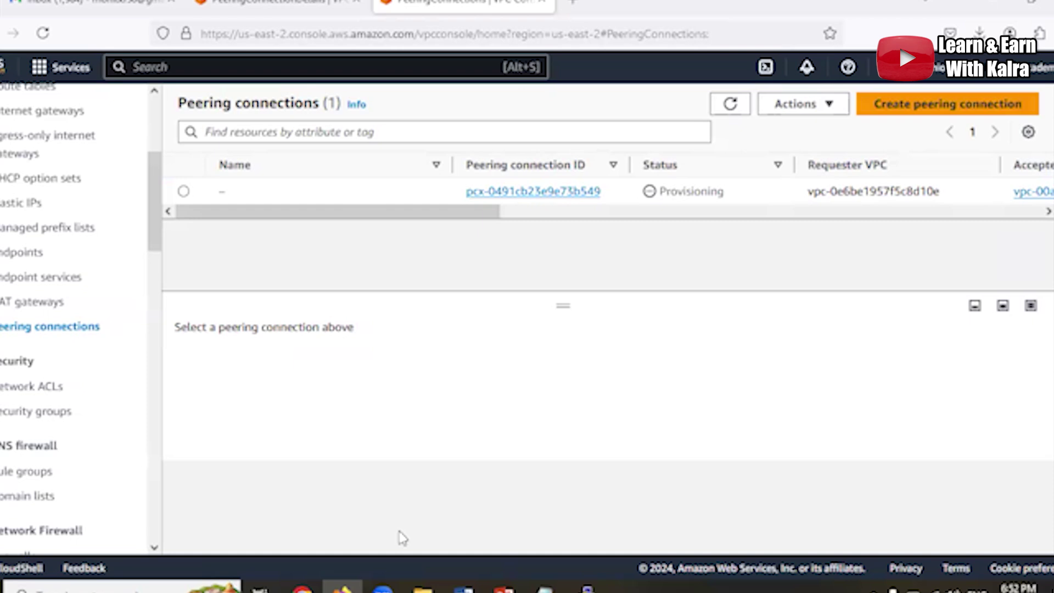
# Stop the running ping in testinstance's PuTTY terminal, clear the screen and ping ohioserver's private address 172.31.15.137 again
pyautogui.moveTo(587, 588)
pyautogui.click(499, 542)
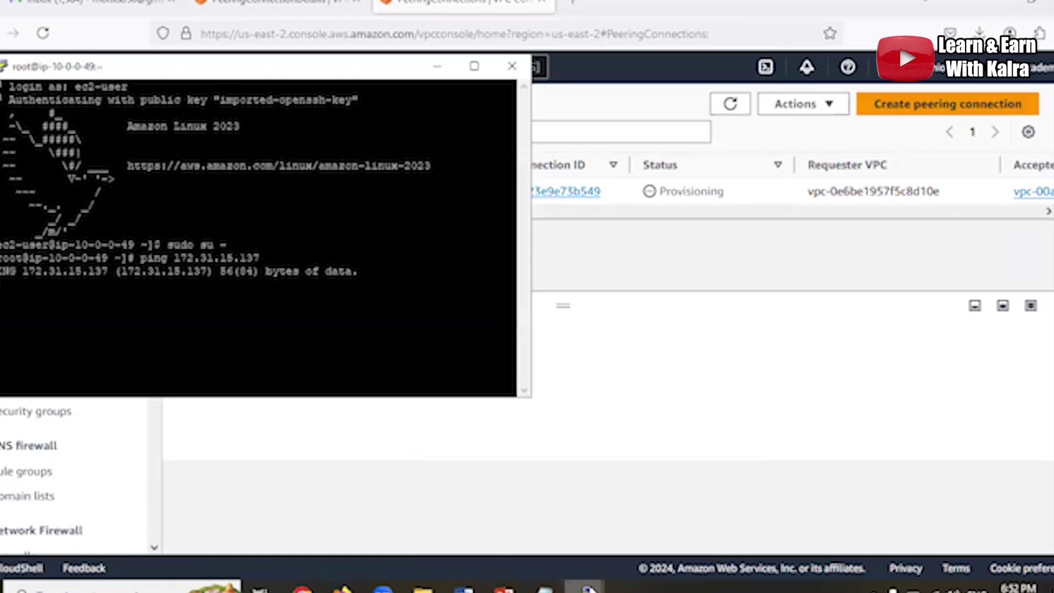
pyautogui.hotkey('alt', 'Tab')
pyautogui.click(270, 271)
pyautogui.hotkey('ctrl', 'c')
pyautogui.write('clear')
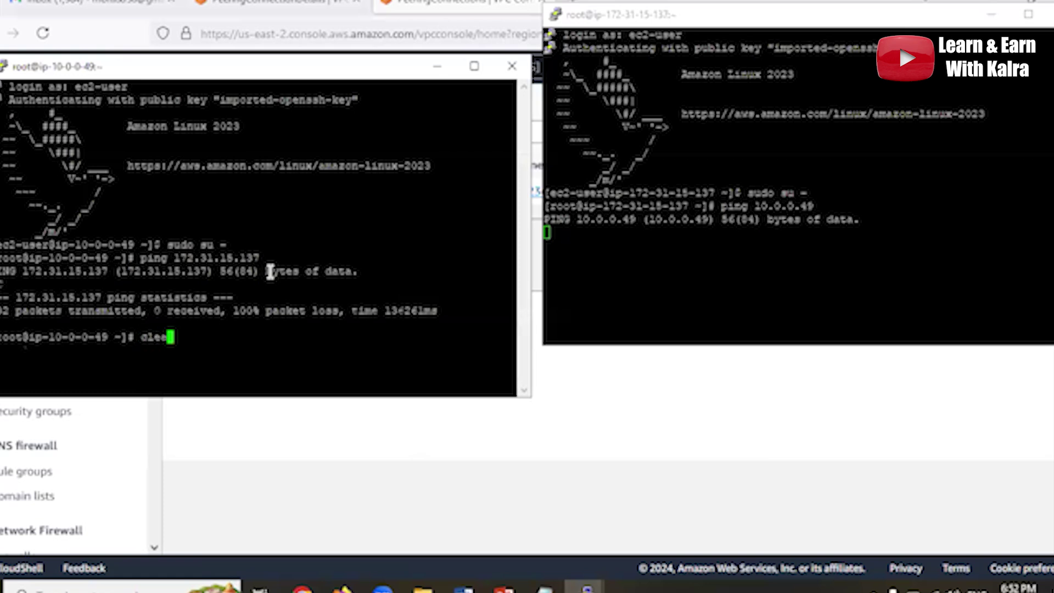
pyautogui.press('Return')
pyautogui.write('clear')
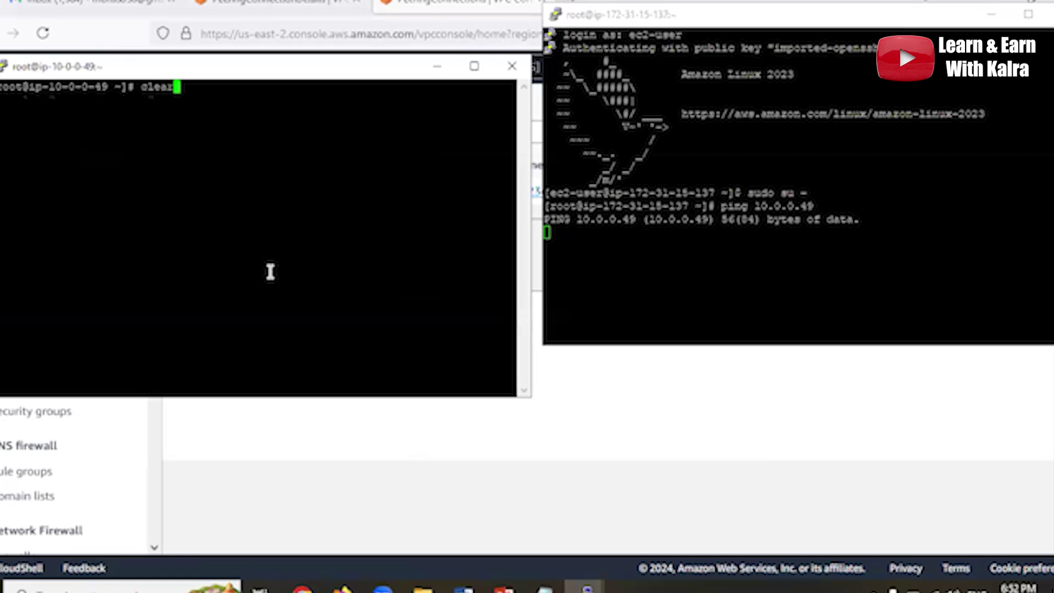
pyautogui.press('Return')
pyautogui.write('ping 172.31.15.137')
pyautogui.press('Return')
# Stop the running ping in the ohioserver terminal, clear the screen and ping 10.0.0.49 again
pyautogui.click(661, 262)
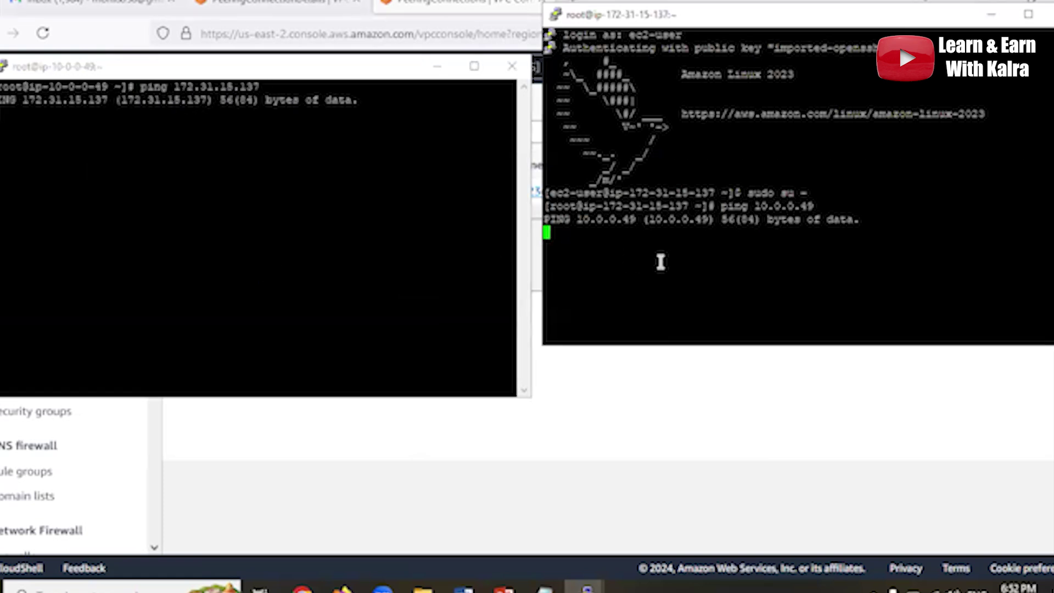
pyautogui.hotkey('ctrl', 'c')
pyautogui.write('clear')
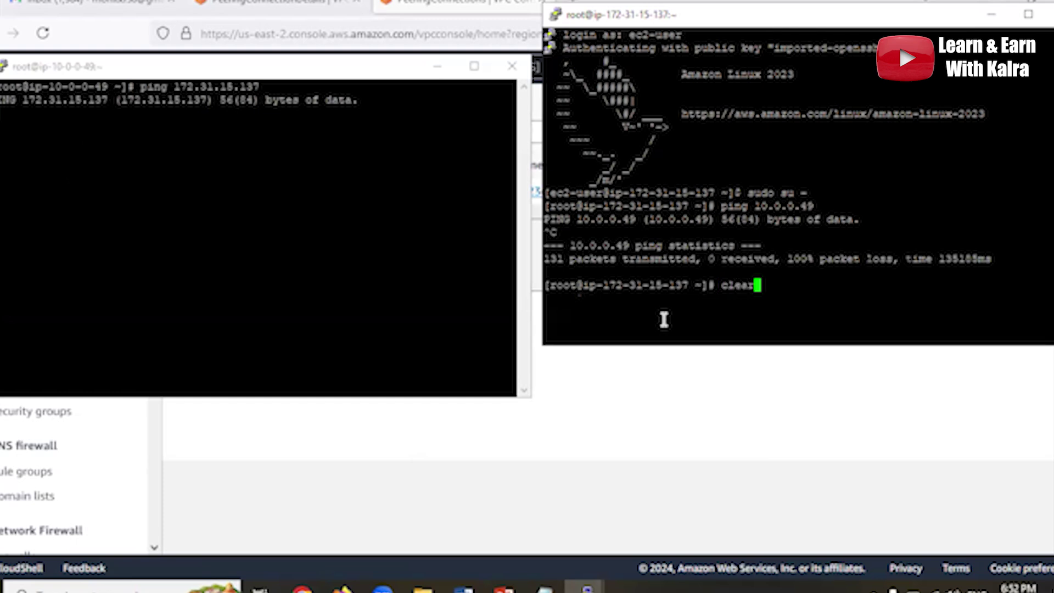
pyautogui.press('Return')
pyautogui.write('ping 10.0.0.49')
pyautogui.press('Return')
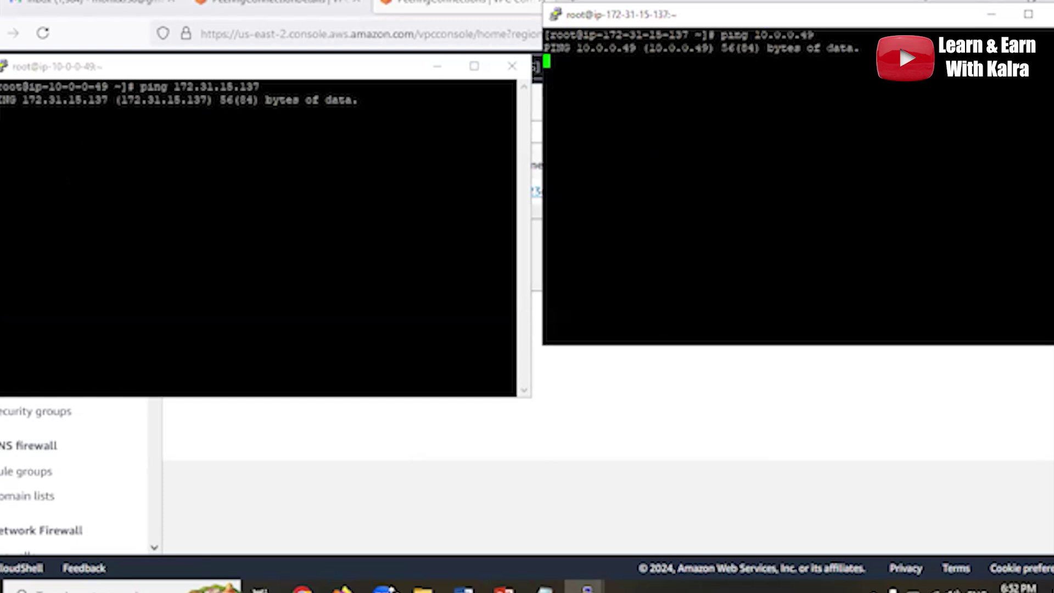
# Return to the us-east-1 console in the browser and open the routes of testsubnet's route table rtb-07b9b9228516b488f for editing
pyautogui.click(343, 589)
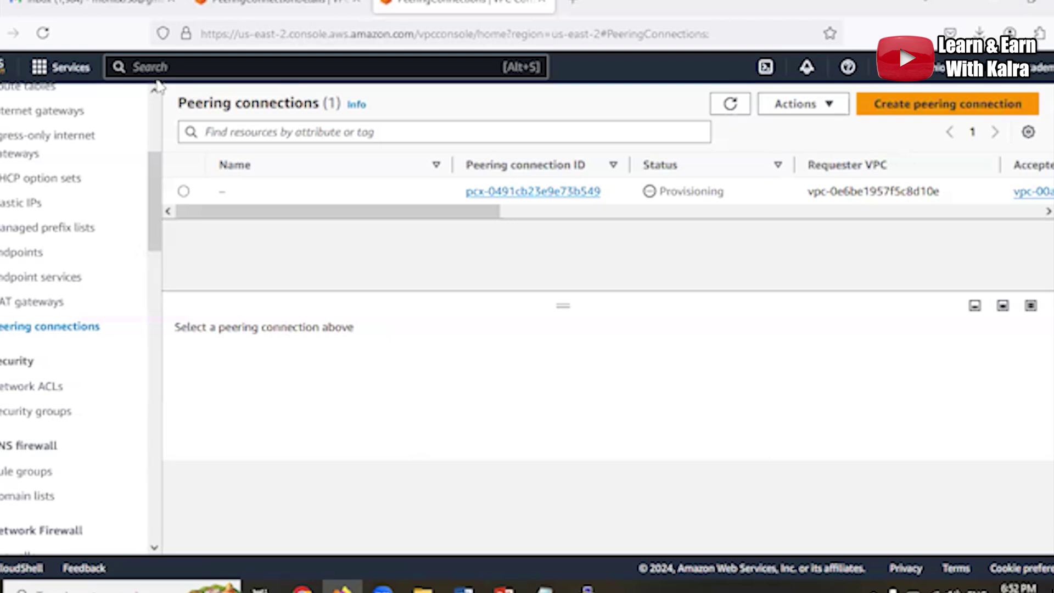
pyautogui.click(277, 5)
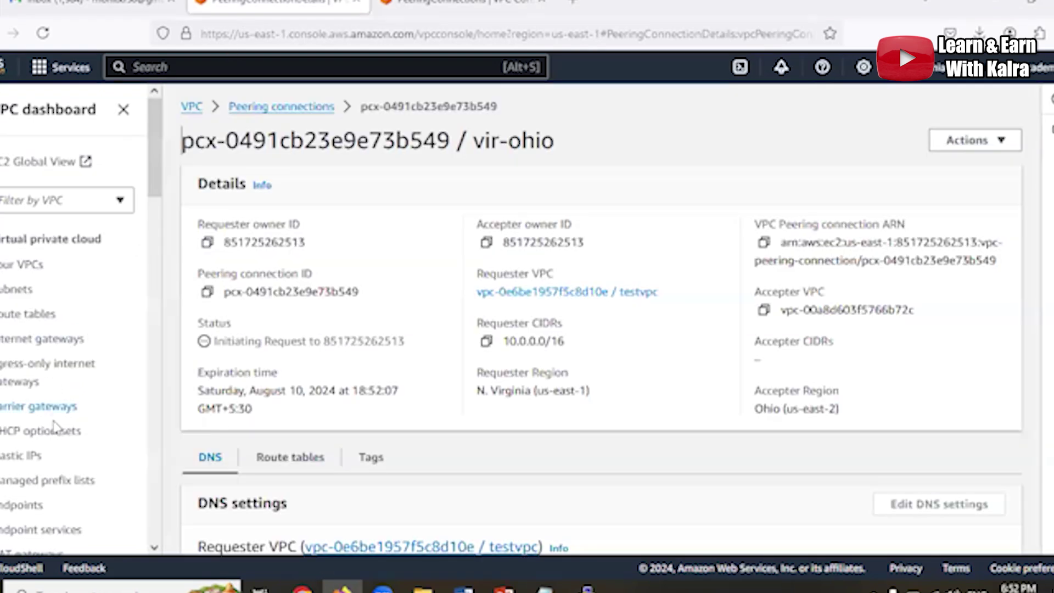
pyautogui.click(37, 316)
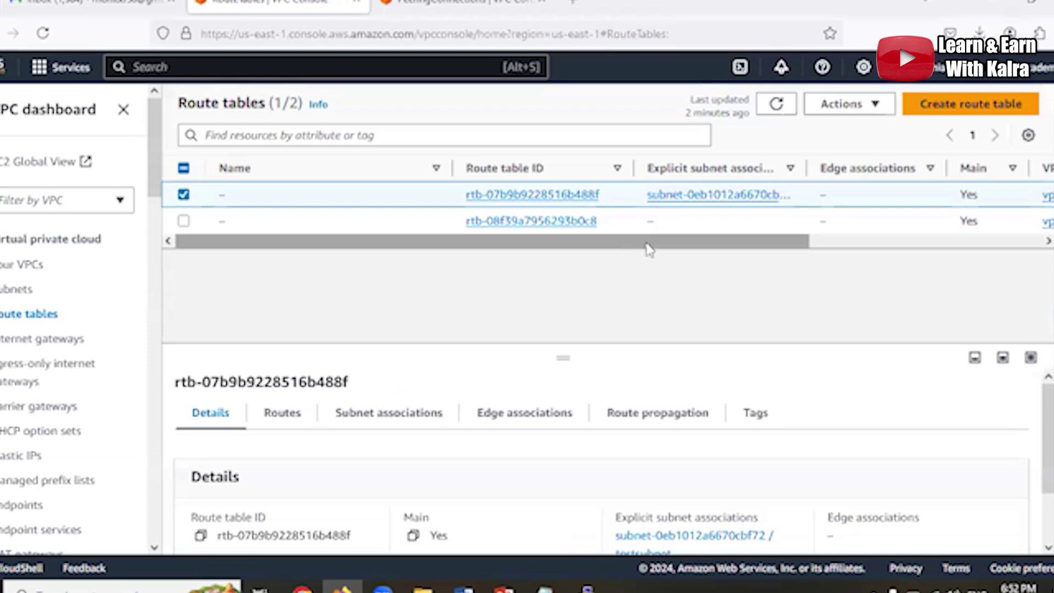
pyautogui.hscroll(5, 648, 247)
pyautogui.hscroll(-5, 631, 273)
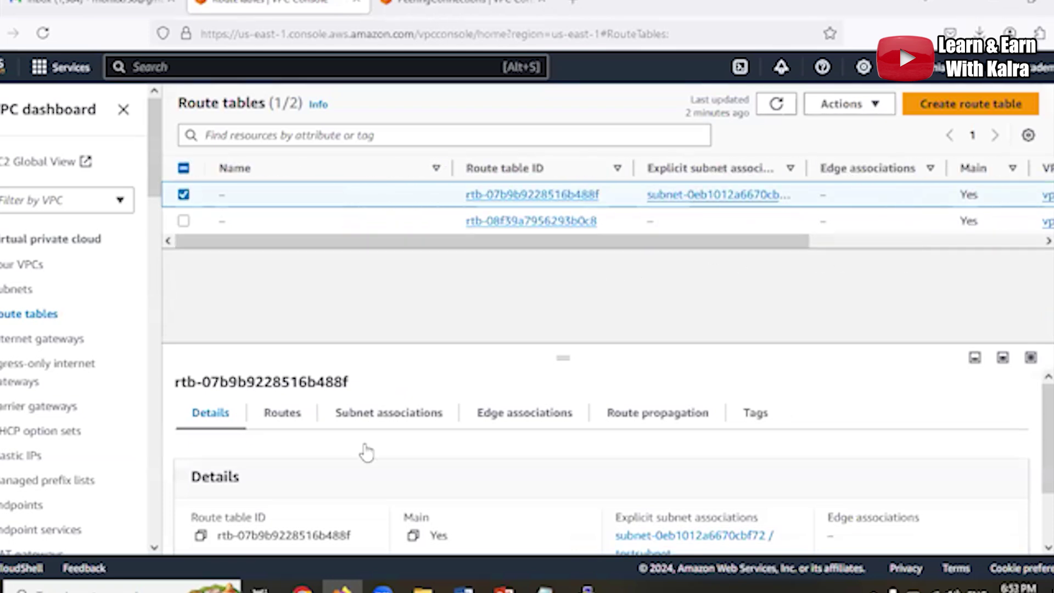
pyautogui.click(285, 420)
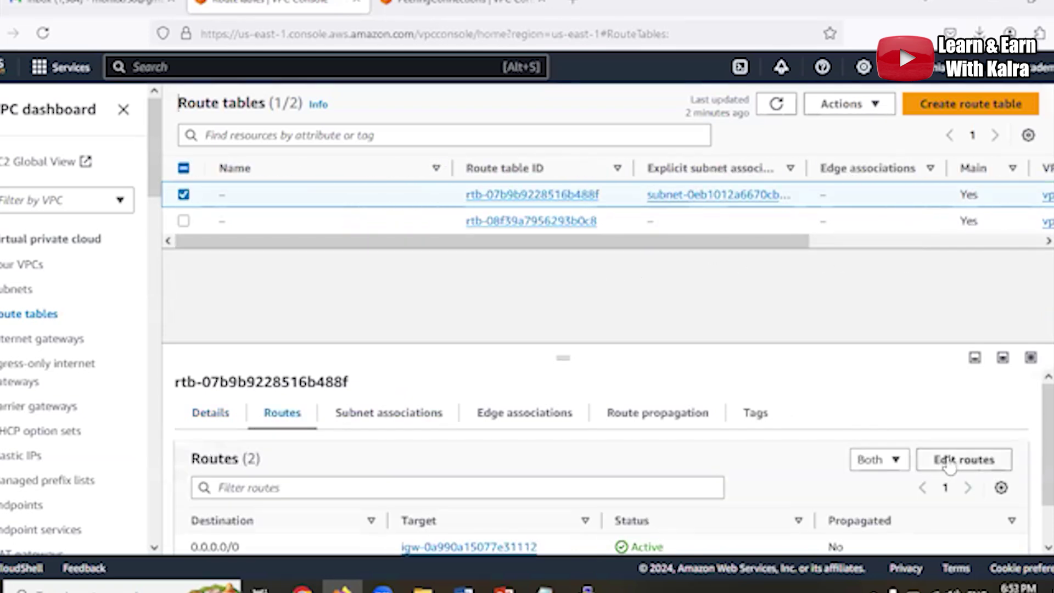
pyautogui.click(949, 466)
# Add a new route with destination 172.31.0.0/16 to route table rtb-07b9b9228516b488f
pyautogui.click(47, 350)
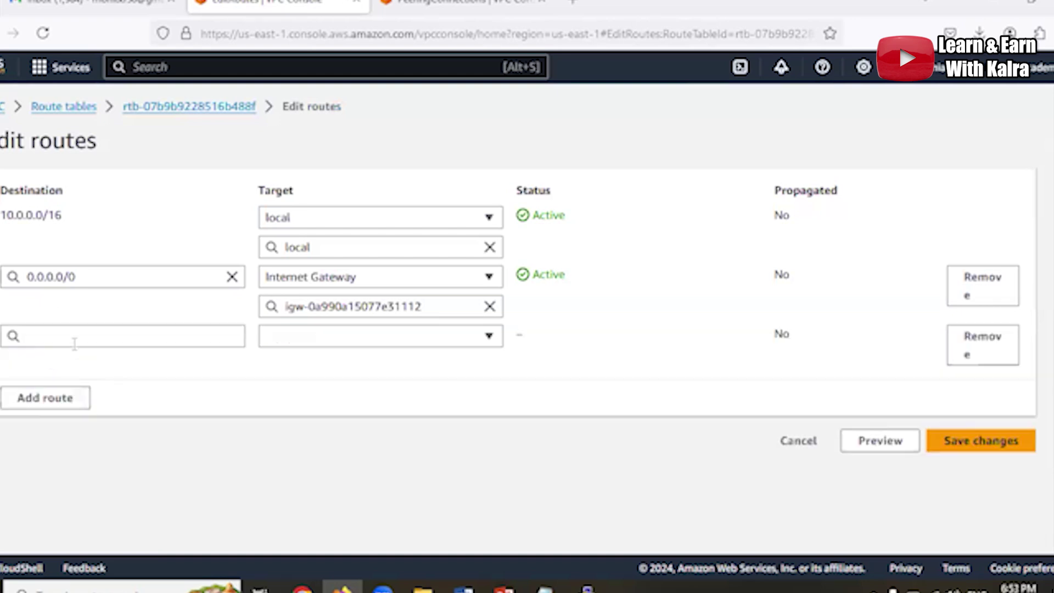
pyautogui.click(74, 338)
pyautogui.write('172.31.')
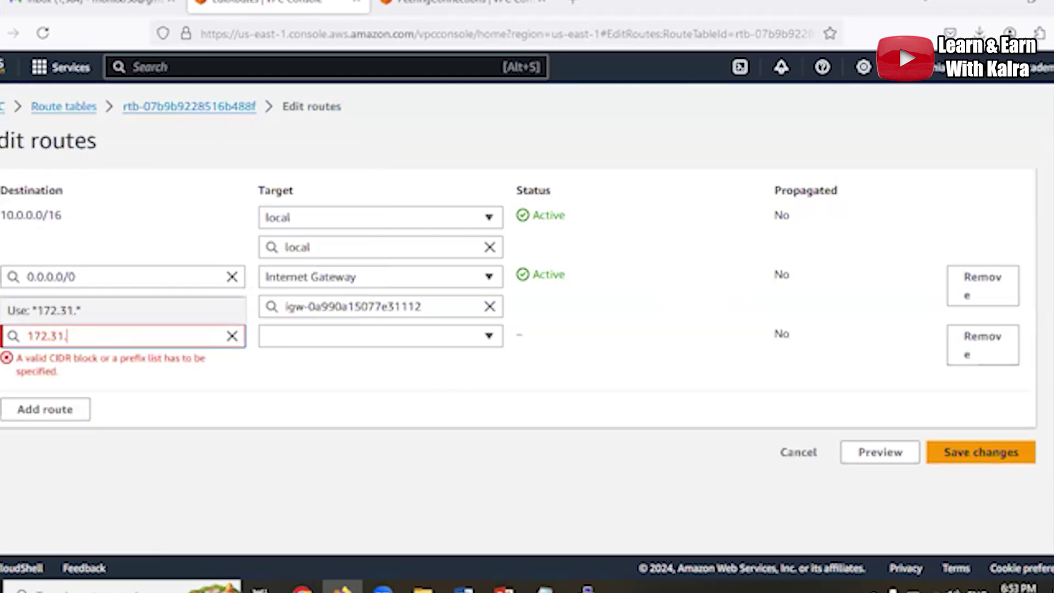
pyautogui.write('0.0/16')
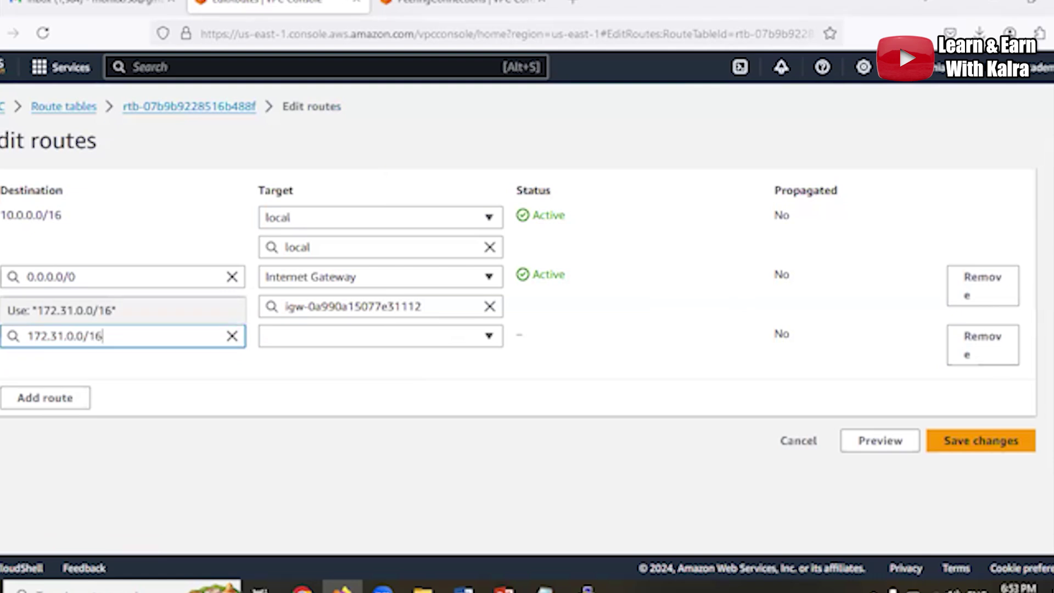
pyautogui.click(456, 378)
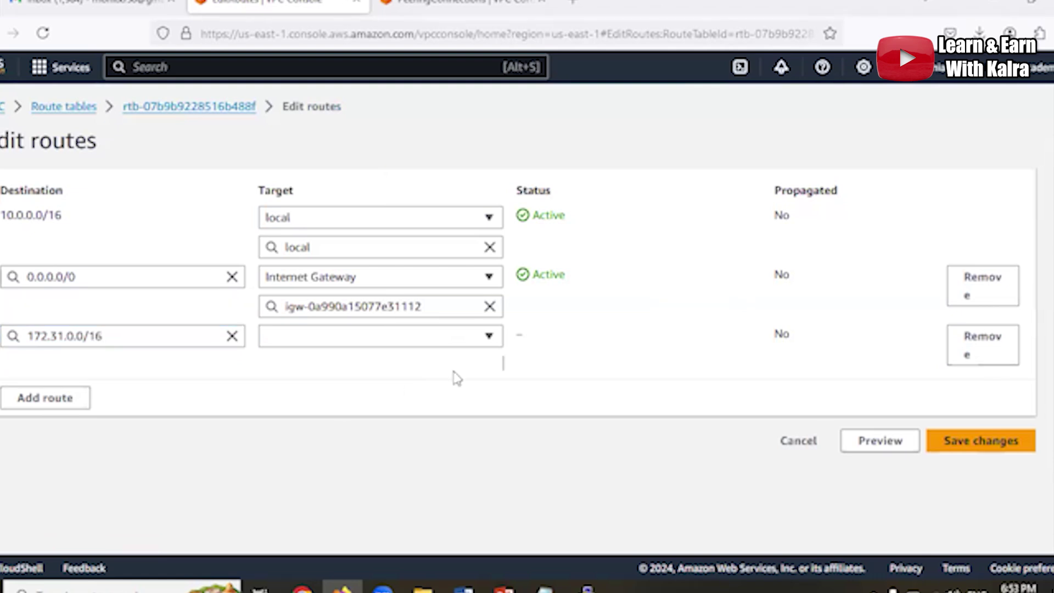
# Target the 172.31.0.0/16 route at peering connection pcx-0491cb23e9e73b549 and save the route changes
pyautogui.click(488, 336)
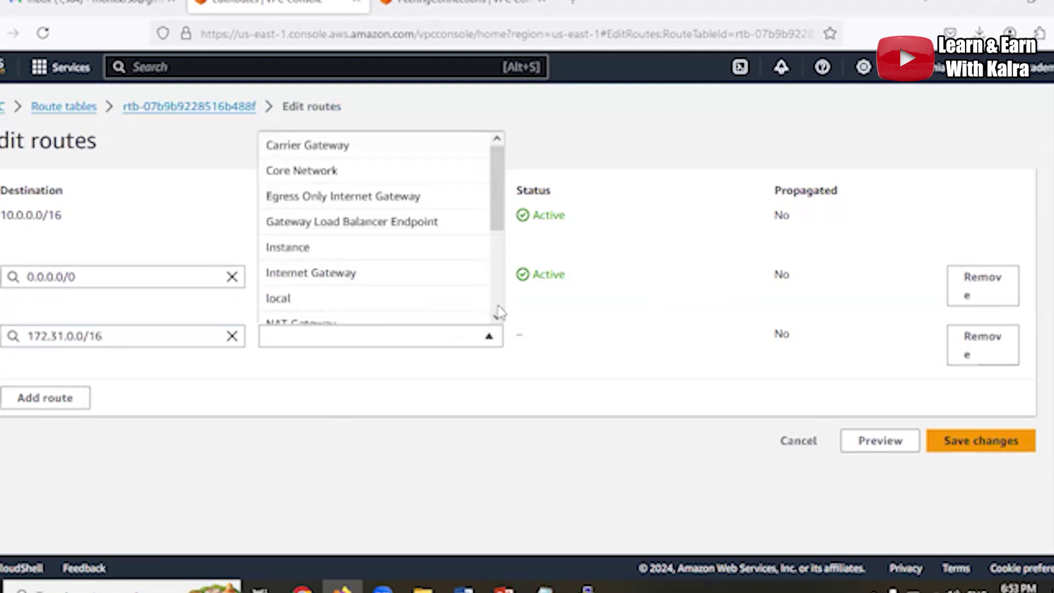
pyautogui.scroll(-5, 500, 312)
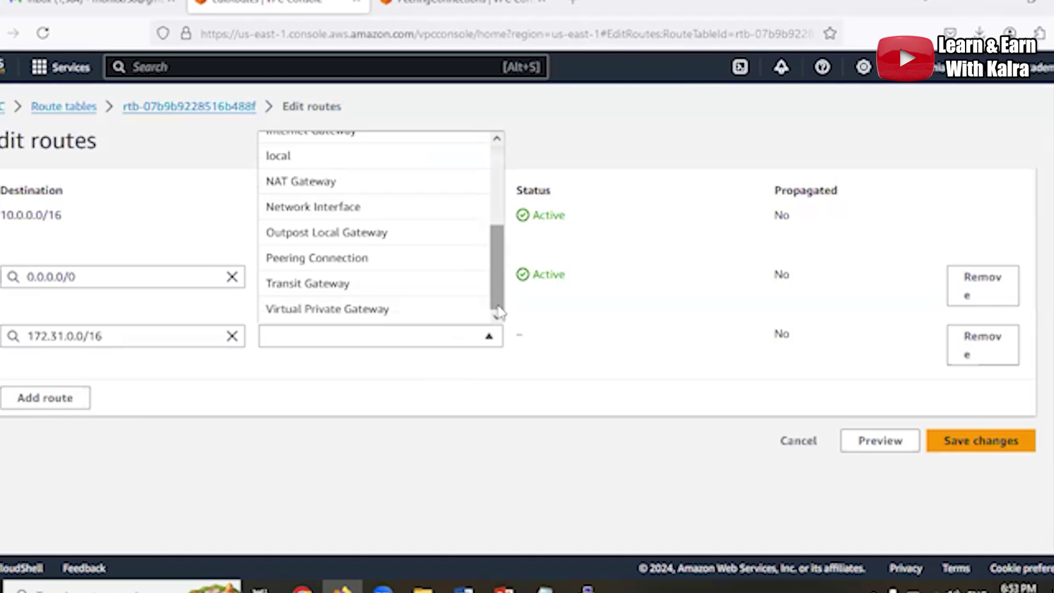
pyautogui.moveTo(502, 281)
pyautogui.mouseDown()
pyautogui.moveTo(499, 254)
pyautogui.moveTo(503, 303)
pyautogui.moveTo(501, 181)
pyautogui.moveTo(509, 285)
pyautogui.mouseUp()
pyautogui.click(410, 266)
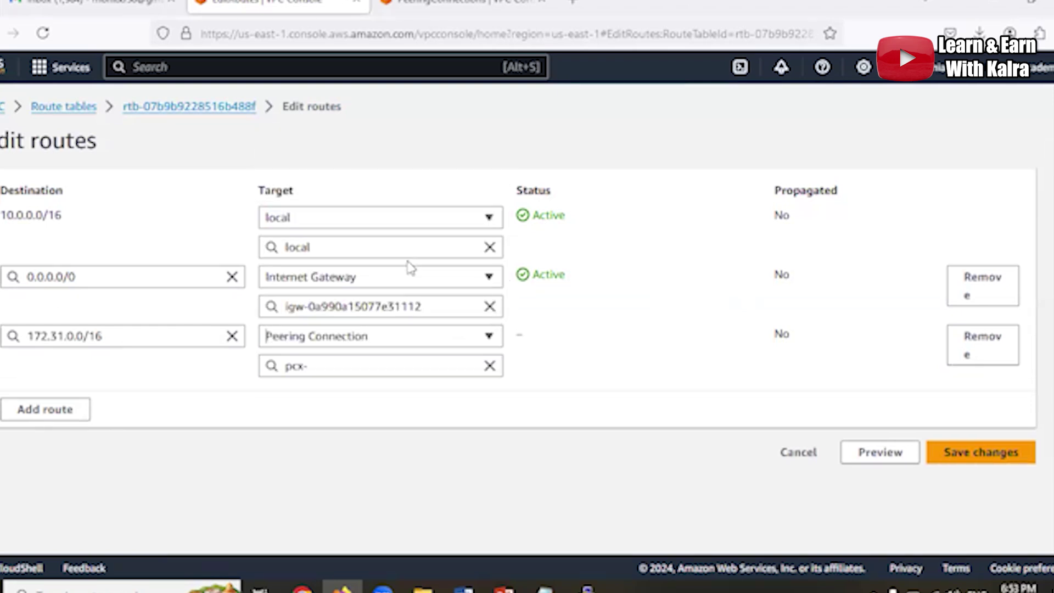
pyautogui.click(431, 364)
pyautogui.click(375, 420)
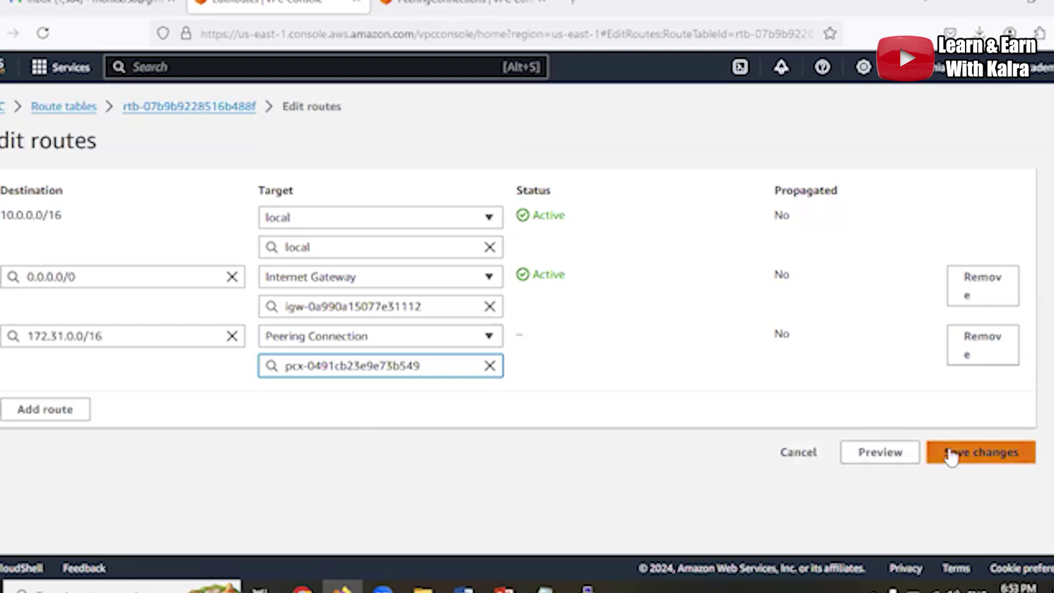
pyautogui.click(969, 455)
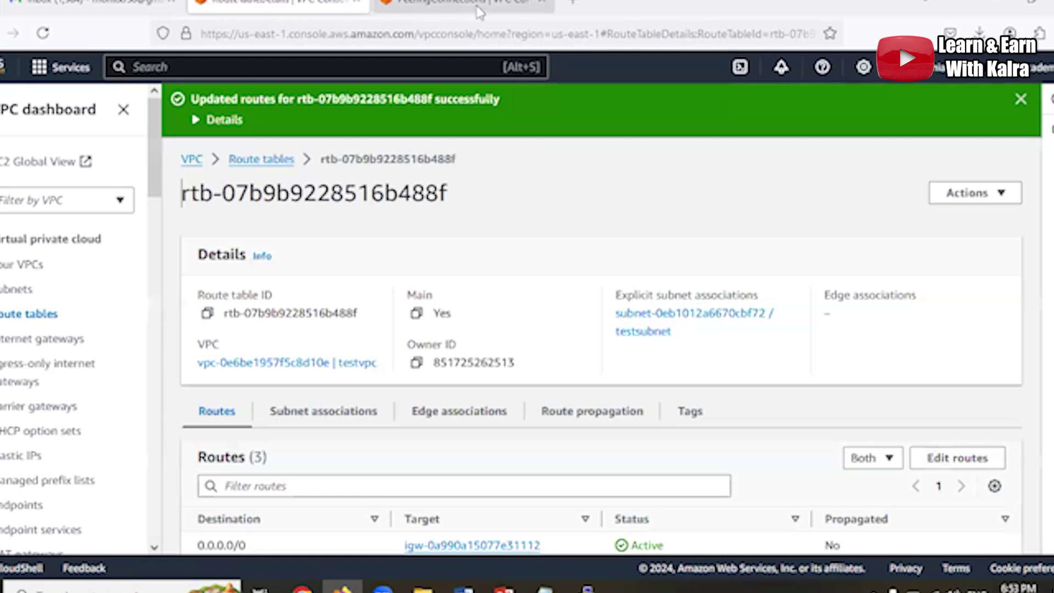
# In the us-east-2 console, edit the routes of route table rtb-0682a3d20d107460a and remove the blackhole 10.0.0.0/16 route
pyautogui.click(476, 8)
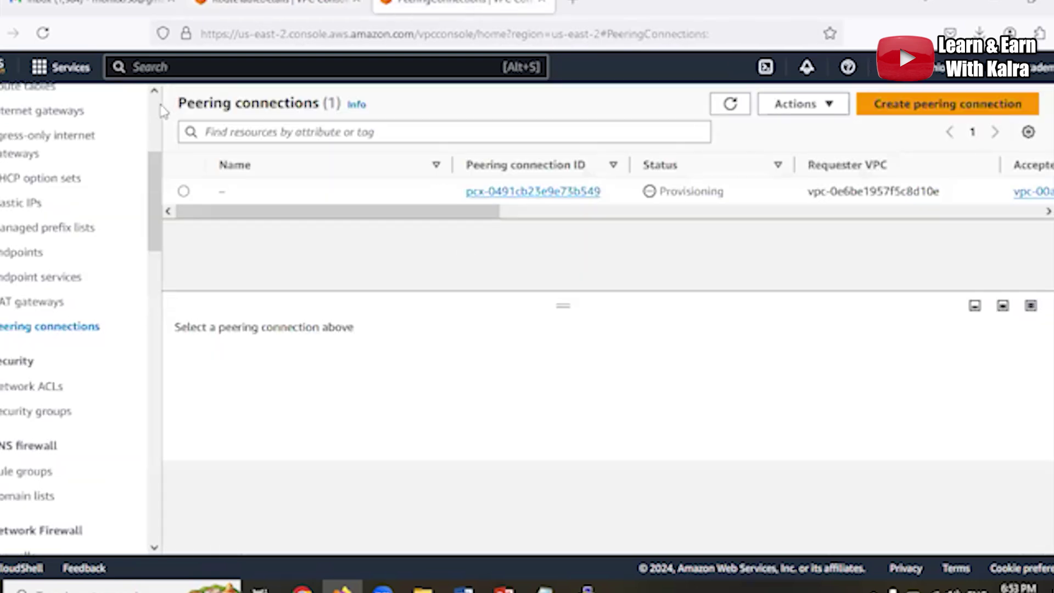
pyautogui.scroll(4, 155, 165)
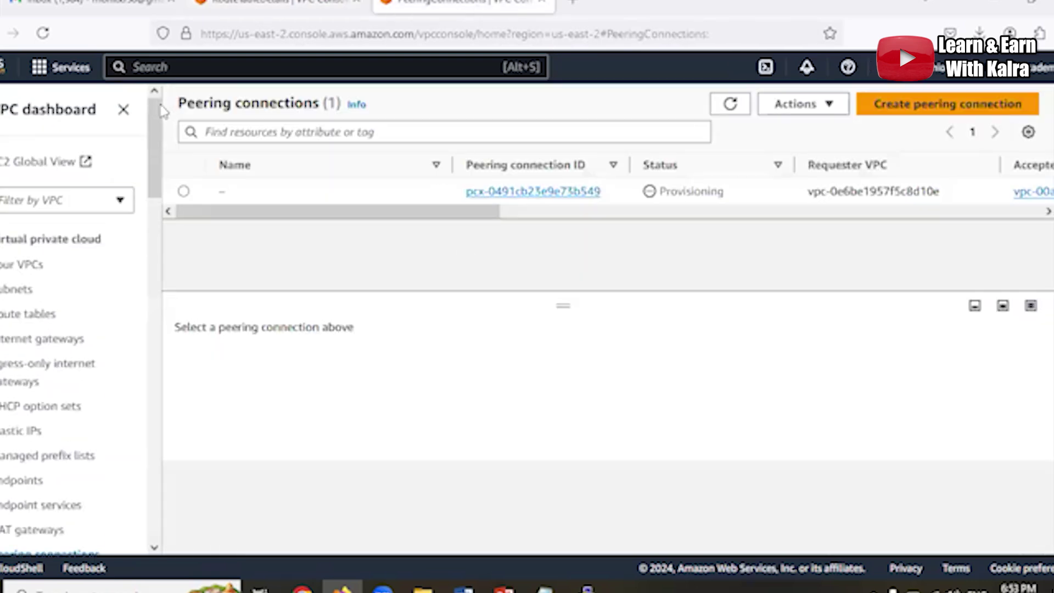
pyautogui.click(28, 318)
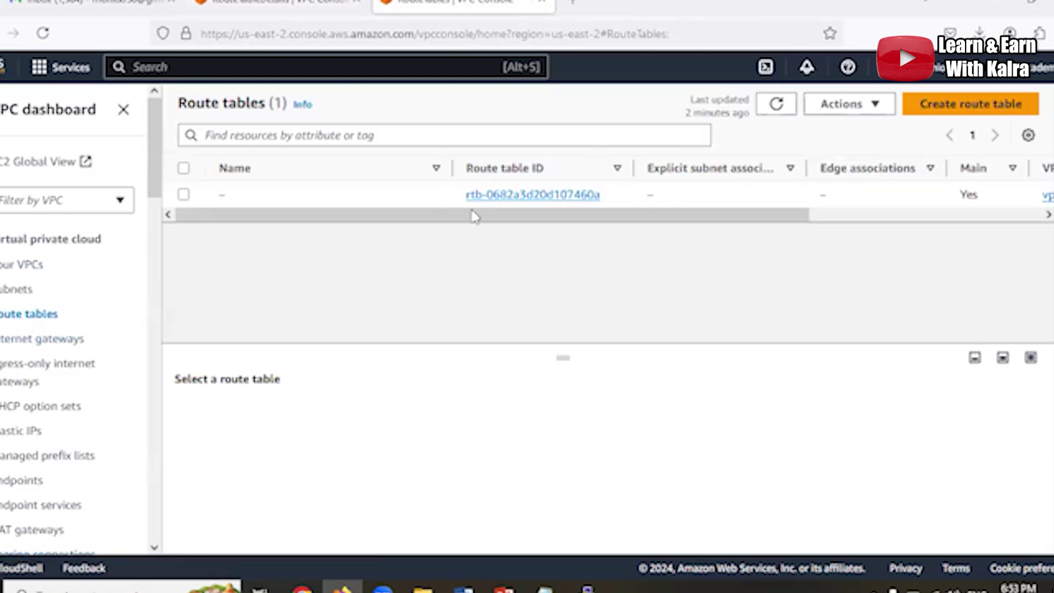
pyautogui.click(183, 196)
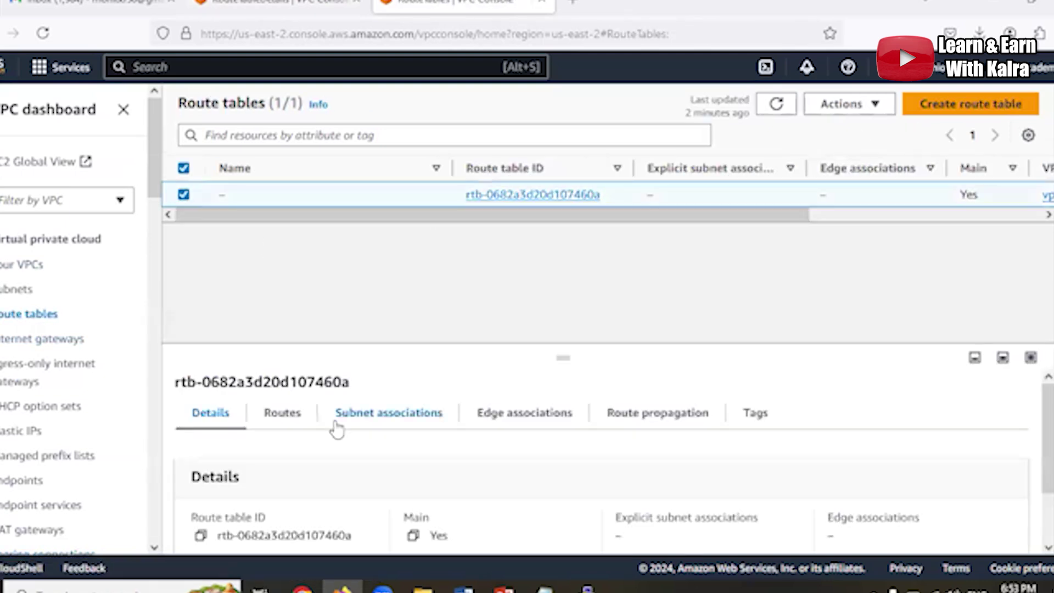
pyautogui.click(281, 423)
pyautogui.click(966, 461)
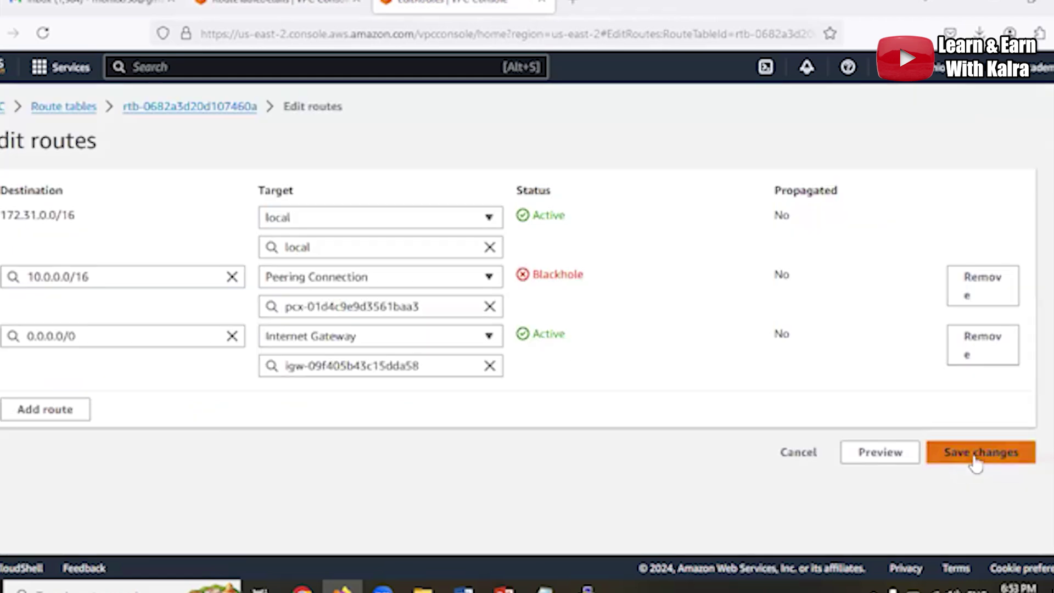
pyautogui.click(983, 286)
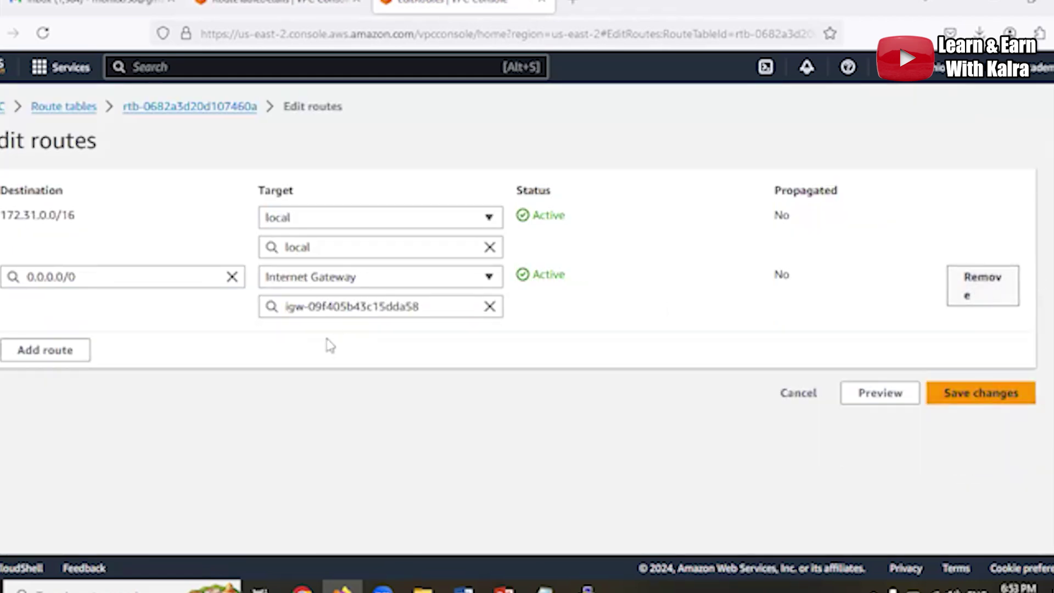
# Add a new route with destination 10.0.0.0/16 to the us-east-2 route table
pyautogui.click(38, 349)
pyautogui.click(84, 339)
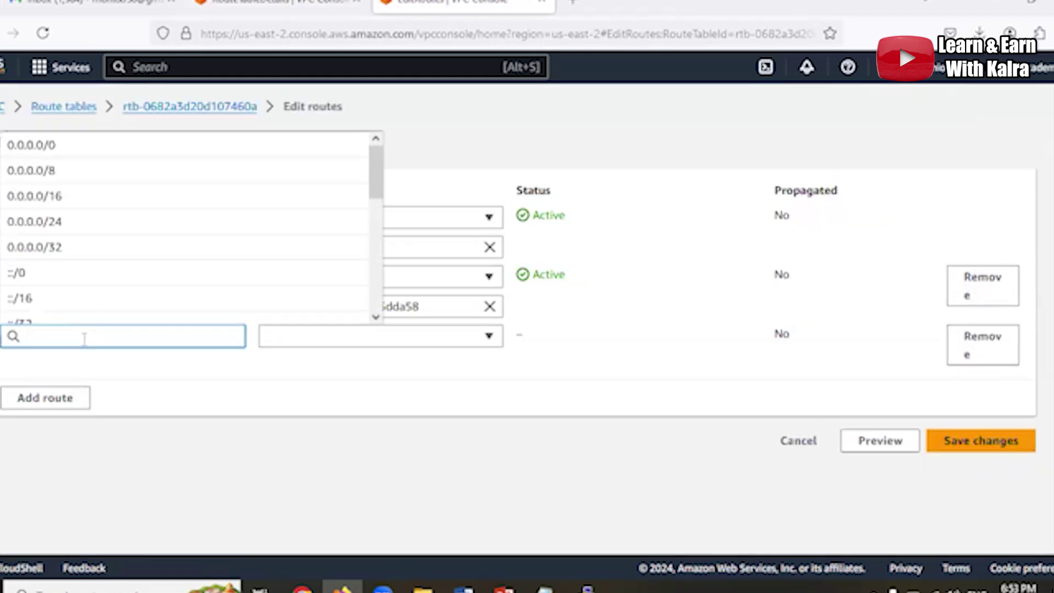
pyautogui.write('10.0.0.')
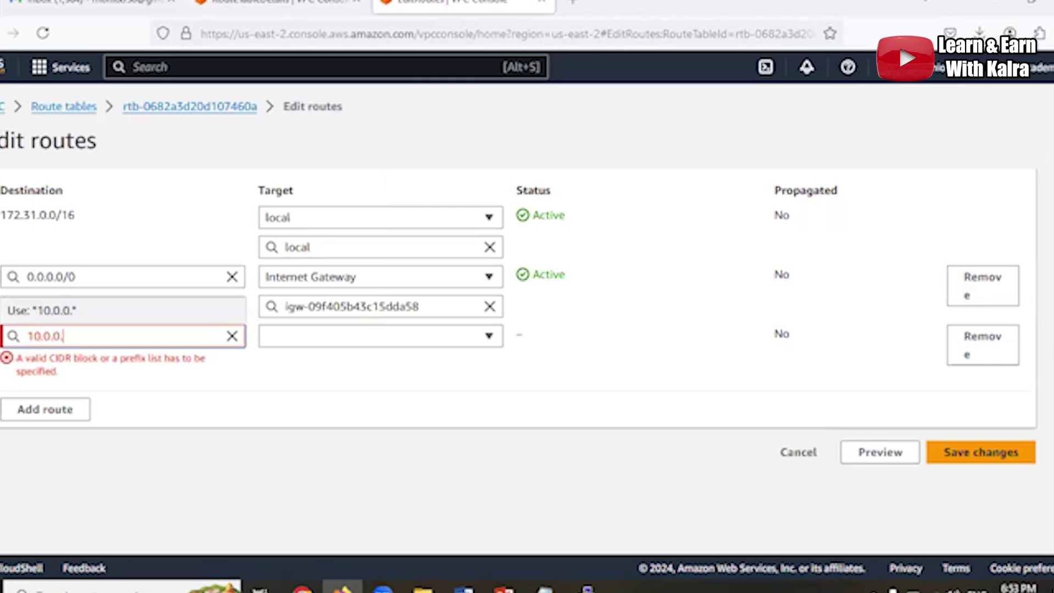
pyautogui.write('0/16')
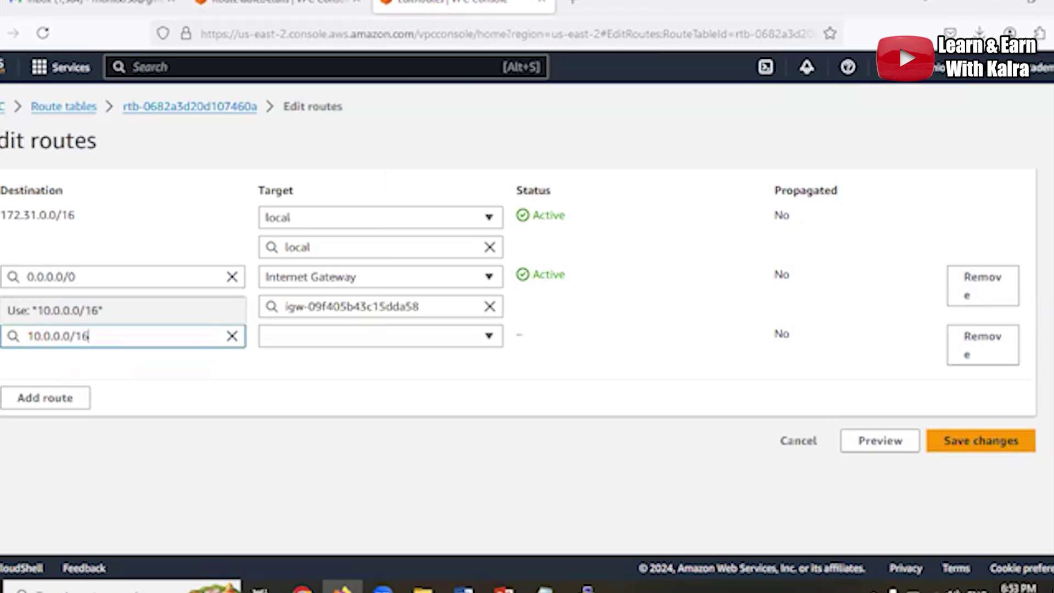
# Target the 10.0.0.0/16 route at peering connection pcx-0491cb23e9e73b549 and save the route changes
pyautogui.click(425, 342)
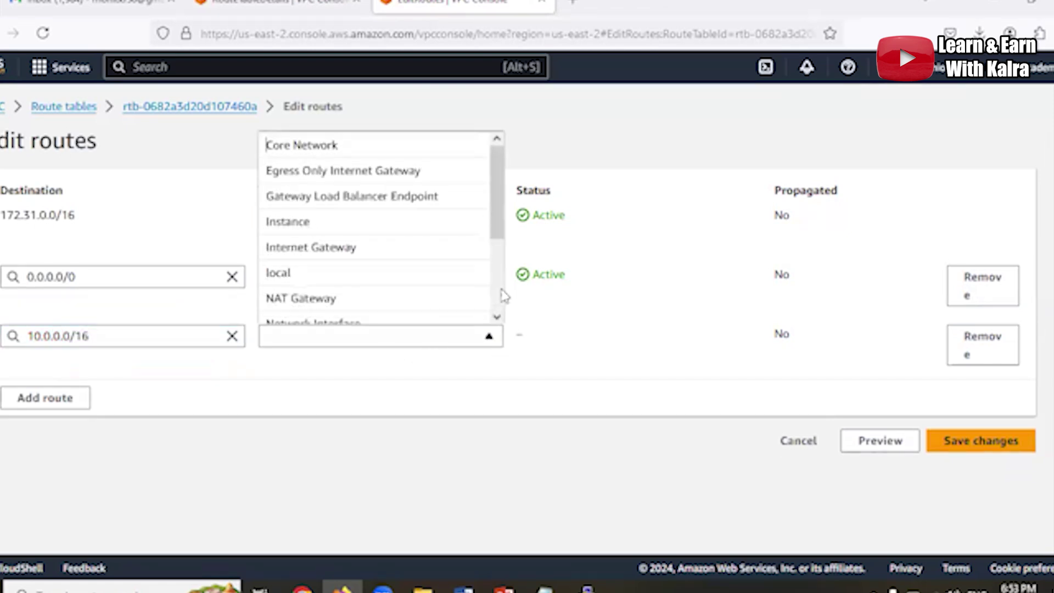
pyautogui.click(498, 317)
pyautogui.scroll(-3, 498, 317)
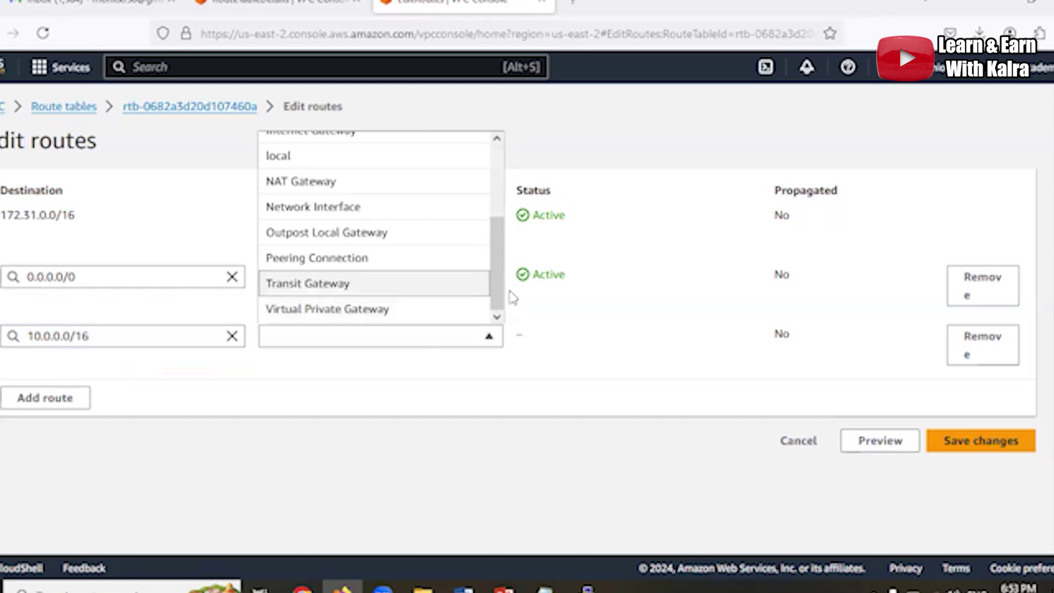
pyautogui.click(419, 264)
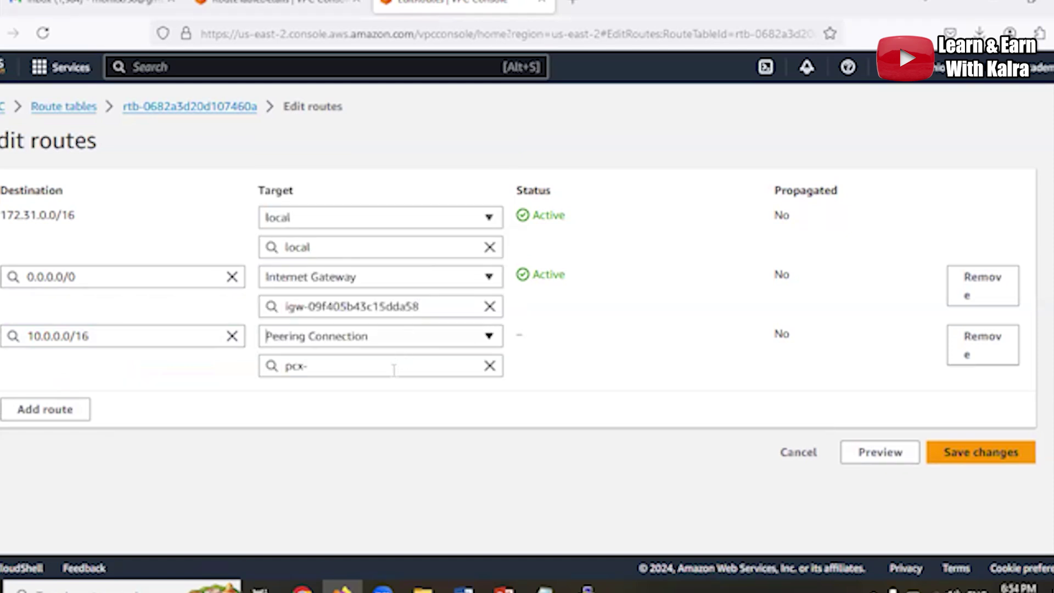
pyautogui.click(393, 366)
pyautogui.click(365, 418)
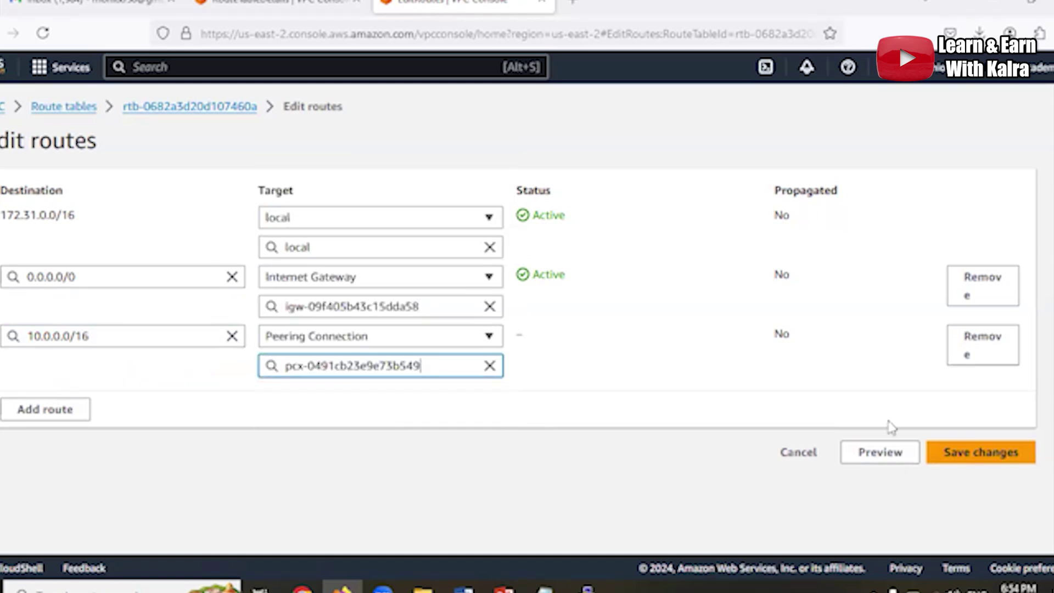
pyautogui.click(991, 460)
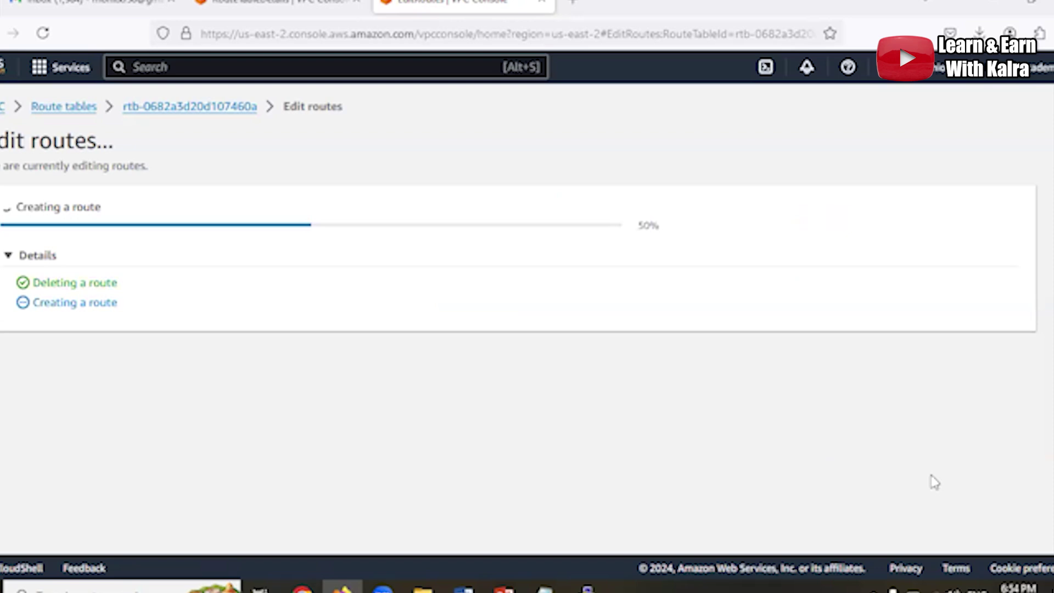
# Switch to the PuTTY terminals and stop the running ping to 172.31.15.137 in testinstance's terminal
pyautogui.click(588, 590)
pyautogui.click(511, 530)
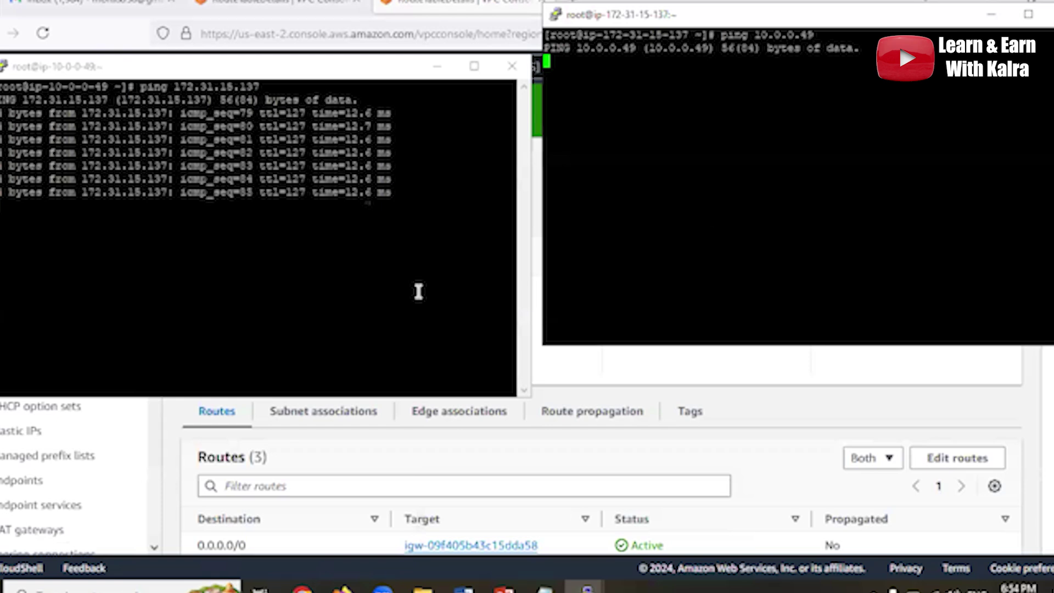
pyautogui.hotkey('ctrl', 'c')
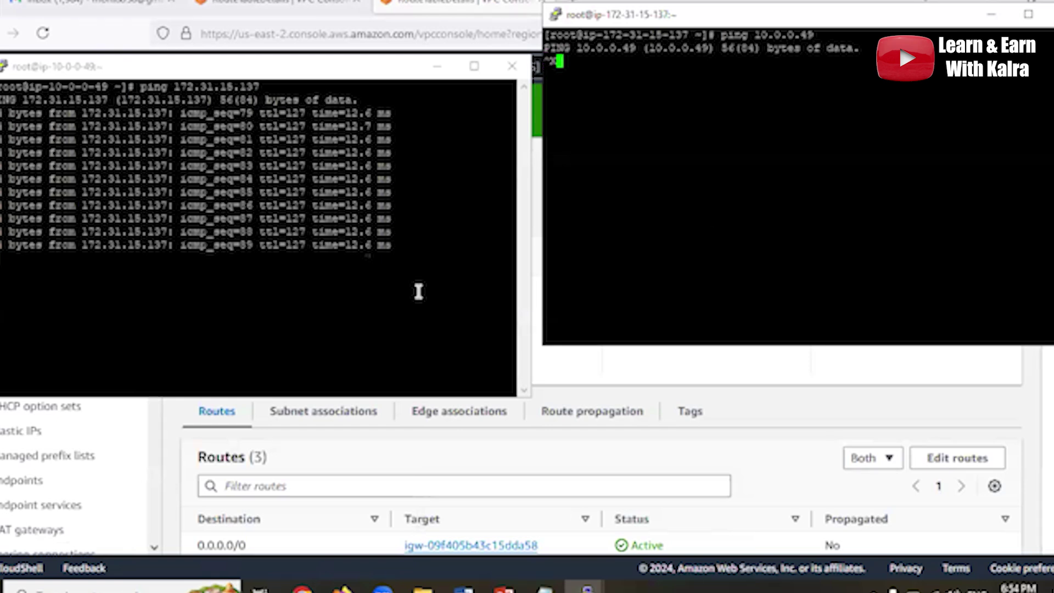
pyautogui.click(351, 267)
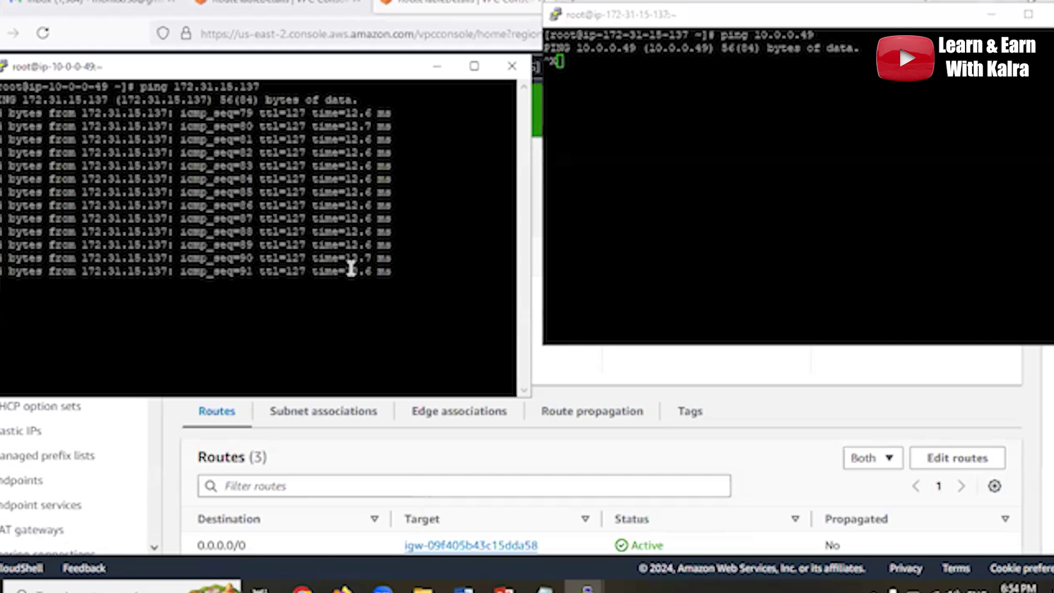
pyautogui.doubleClick(350, 269)
pyautogui.hotkey('ctrl', 'c')
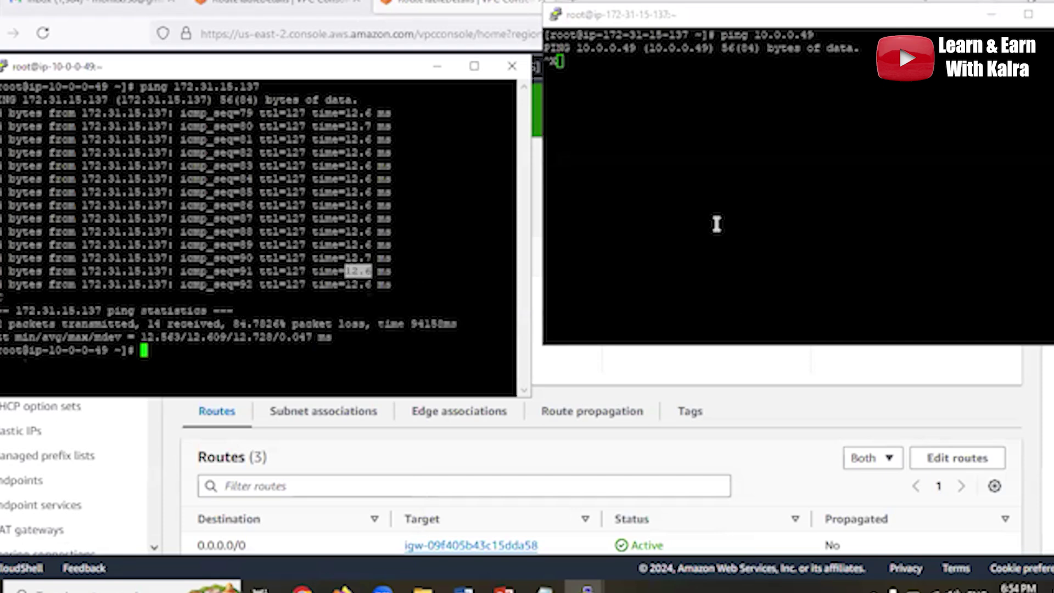
# Stop the running ping in the ohioserver terminal and ping testinstance's private address 10.0.0.49 again
pyautogui.click(738, 221)
pyautogui.hotkey('ctrl', 'c')
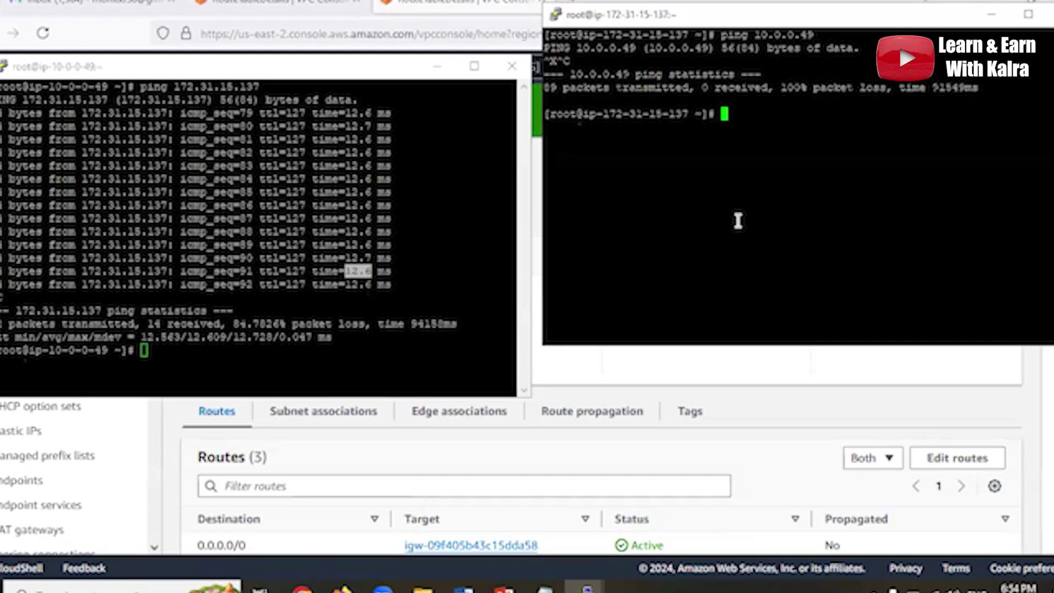
pyautogui.press('Up')
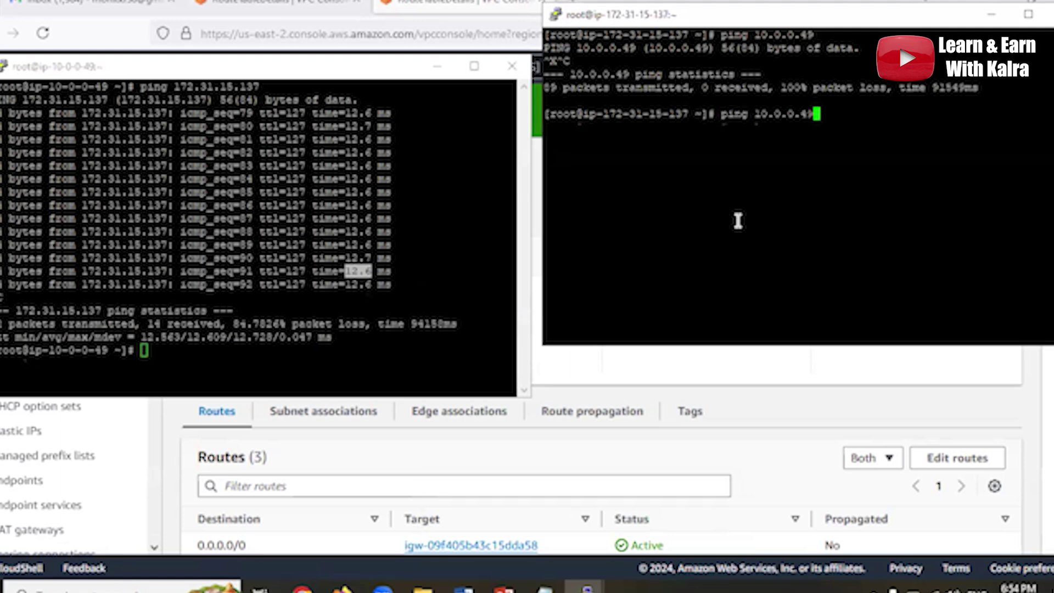
pyautogui.press('Return')
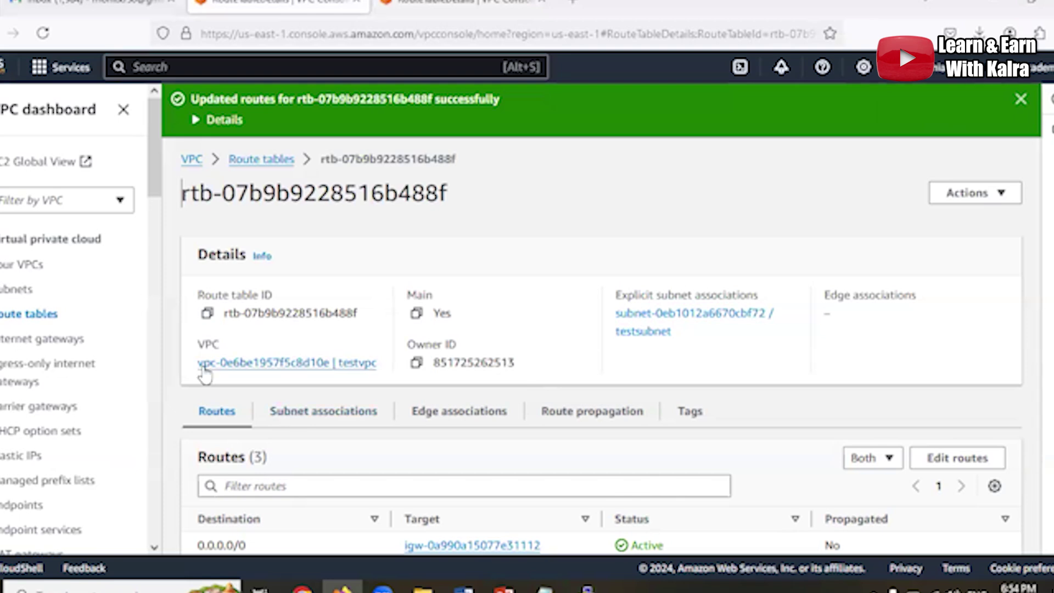
# Review the routes and subnet associations of us-east-1 route table rtb-07b9b9228516b488f, leaving the association editor without saving
pyautogui.click(30, 321)
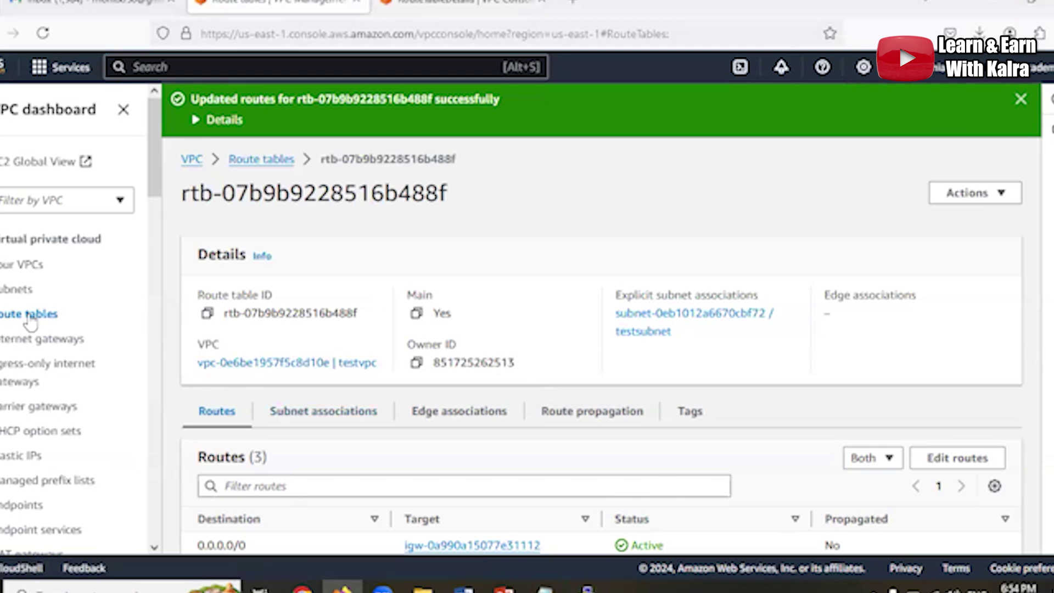
pyautogui.moveTo(793, 293); pyautogui.dragTo(369, 441)
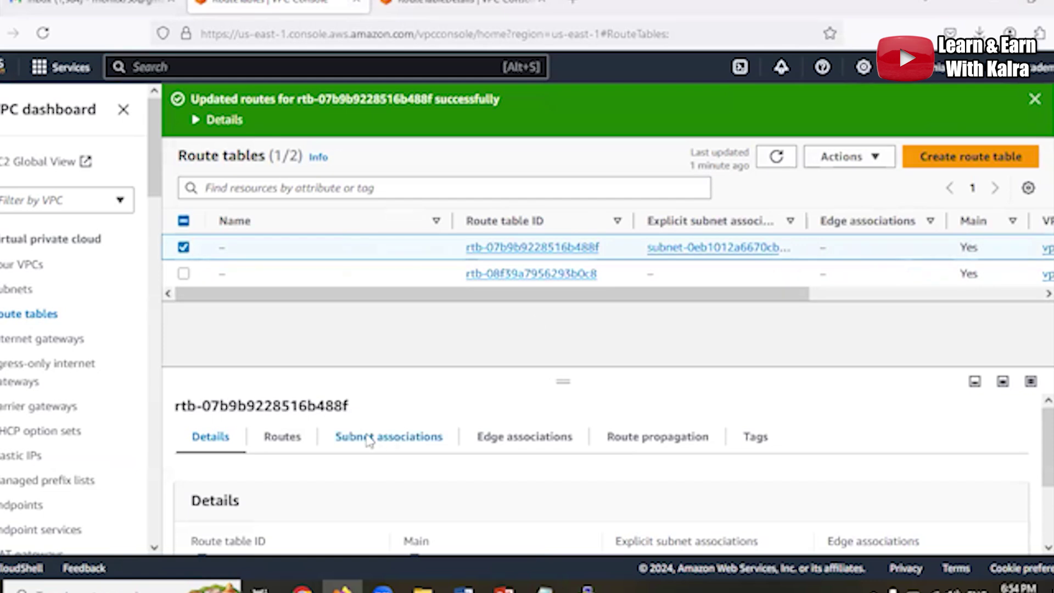
pyautogui.click(282, 437)
pyautogui.click(412, 438)
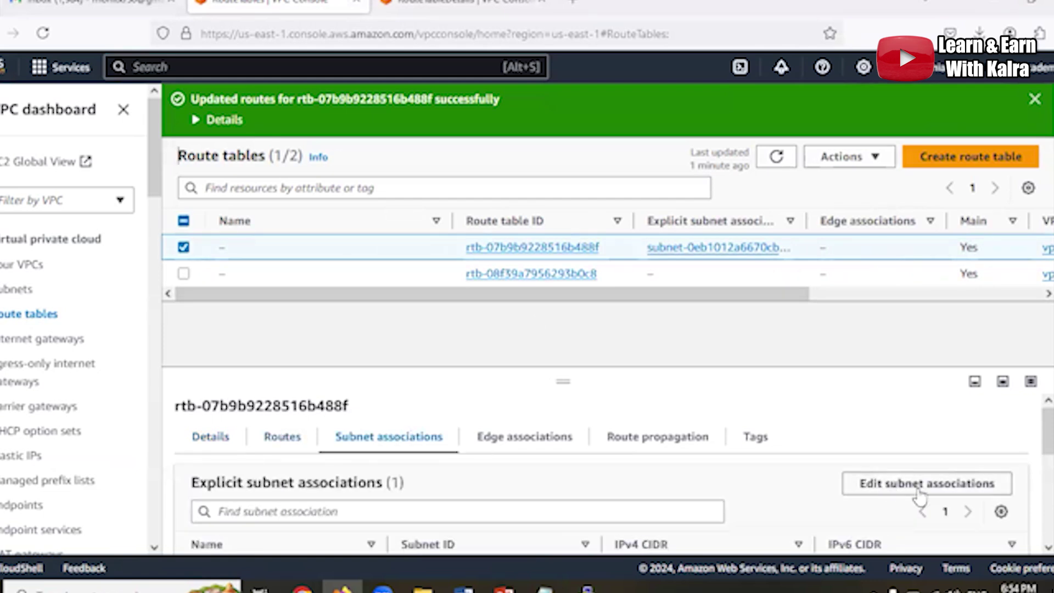
pyautogui.click(920, 491)
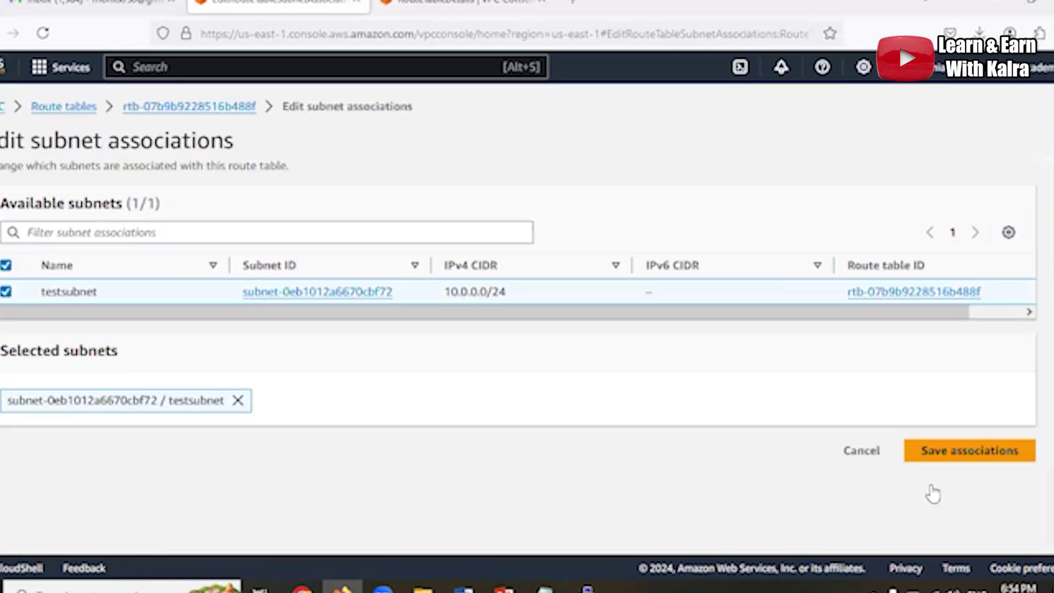
pyautogui.click(863, 453)
pyautogui.click(258, 418)
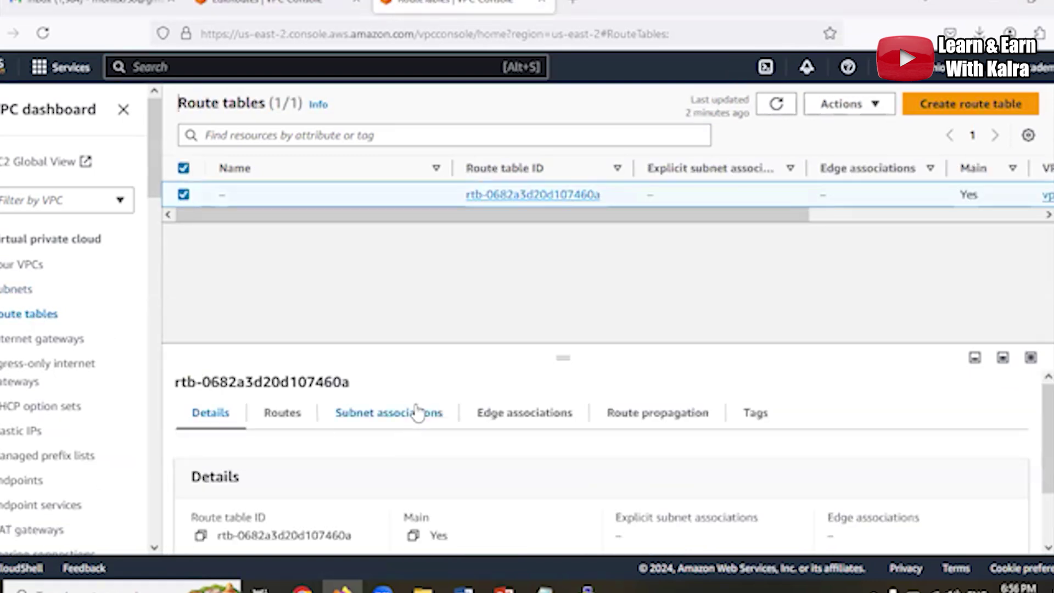
# Associate all three available subnets with us-east-2 route table rtb-0682a3d20d107460a and save the associations
pyautogui.click(417, 413)
pyautogui.click(940, 460)
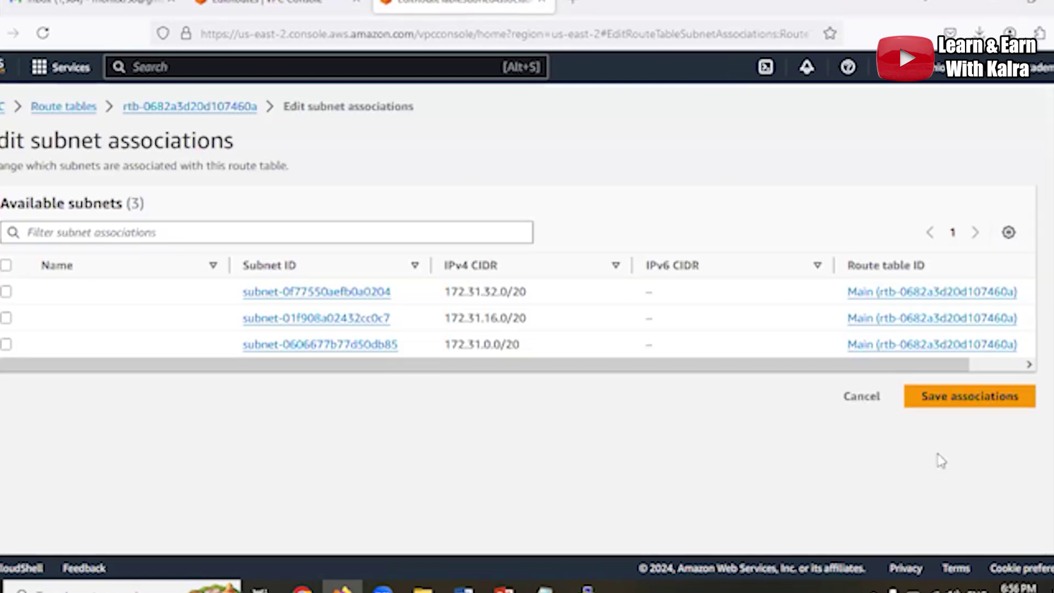
pyautogui.click(6, 266)
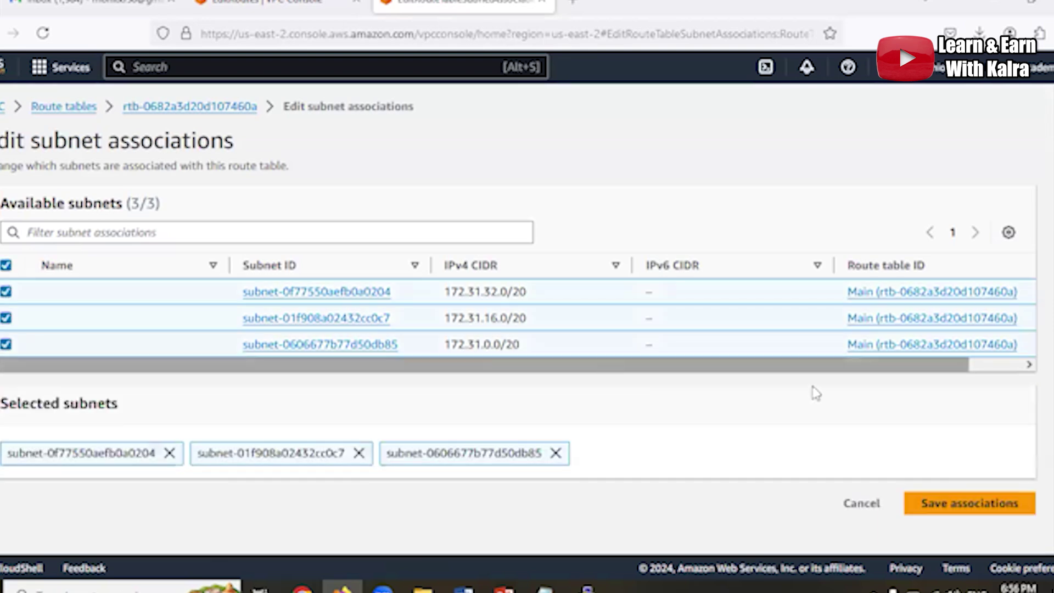
pyautogui.click(995, 508)
# Switch to ohioserver's PuTTY terminal, suspend the running ping and ping testinstance's private address 10.0.0.49 again
pyautogui.moveTo(582, 589)
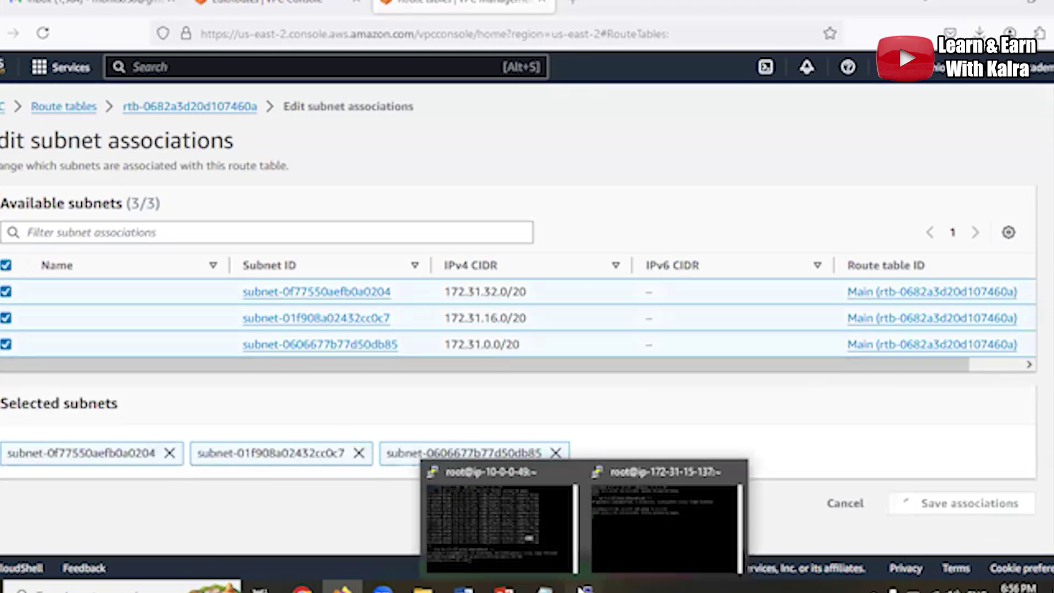
pyautogui.click(655, 522)
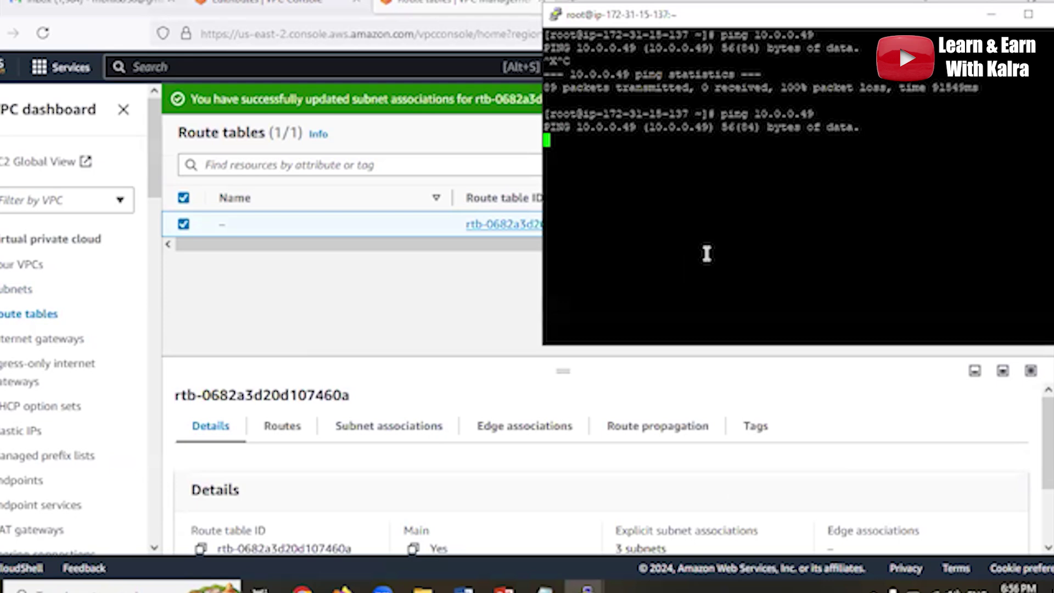
pyautogui.hotkey('ctrl', 'z')
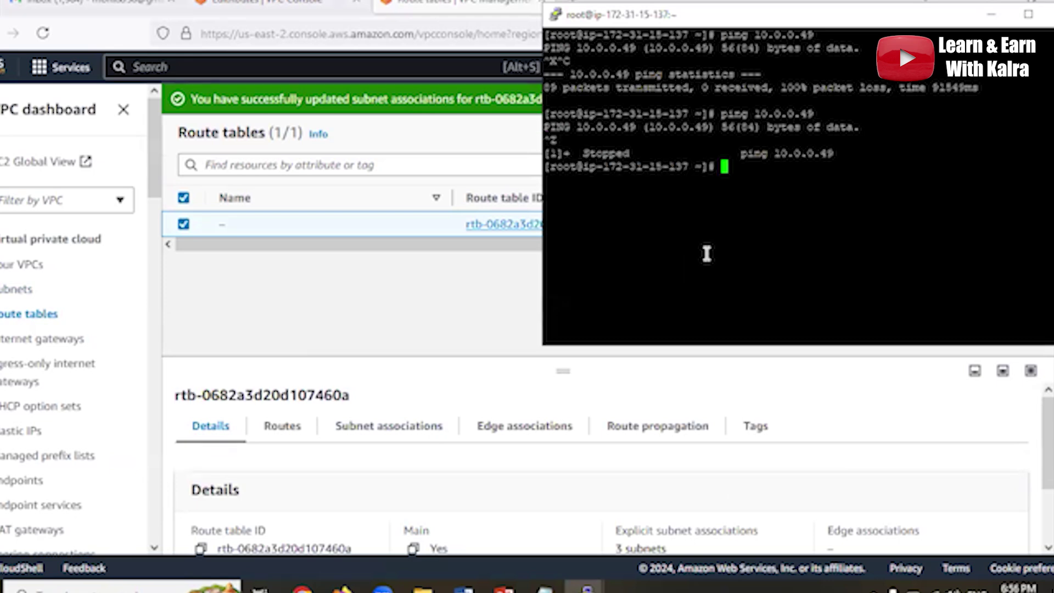
pyautogui.press('Up')
pyautogui.press('Return')
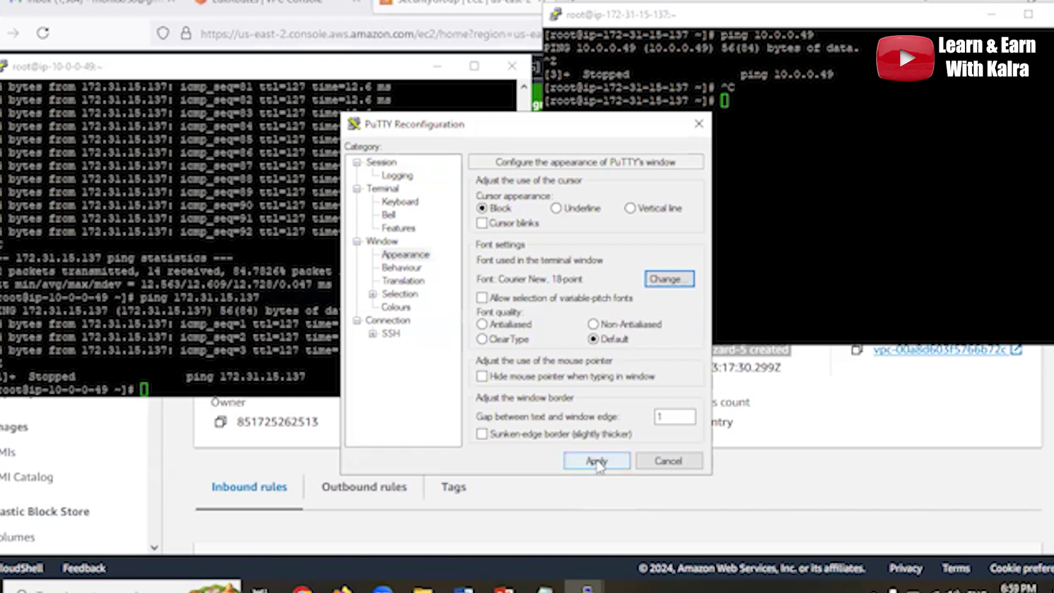
# Apply the 18-point Courier New font to testinstance's PuTTY terminal and get its enlarged window out of the way
pyautogui.click(598, 459)
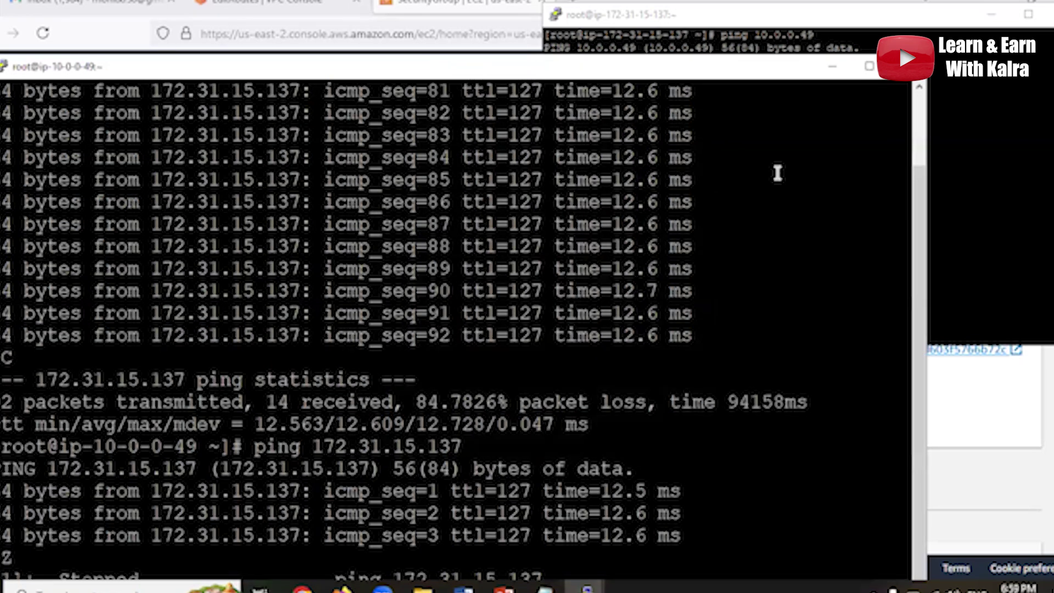
pyautogui.click(874, 66)
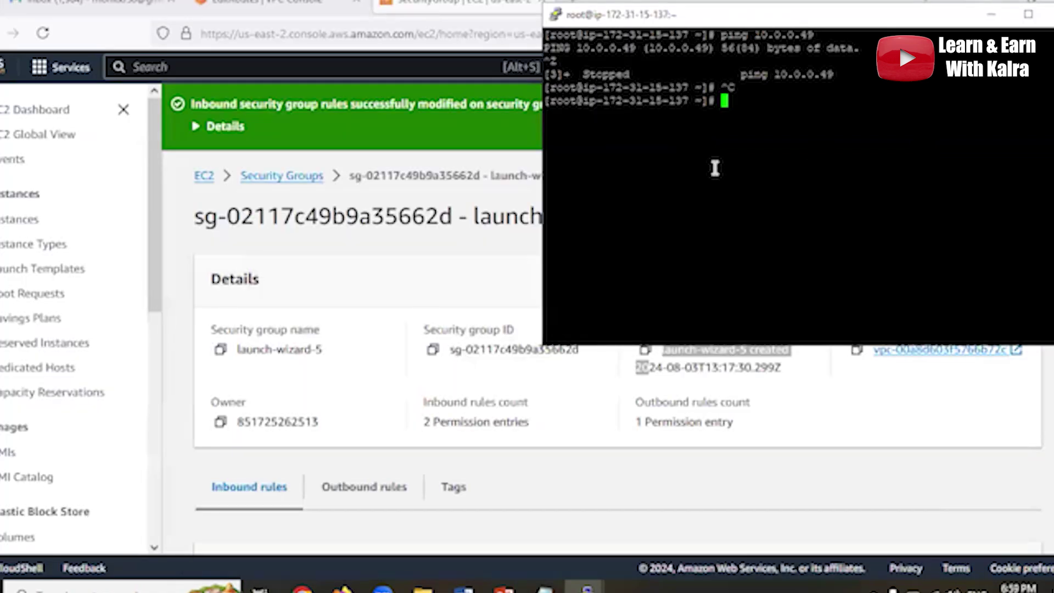
# Ping 10.0.0.49 from the ohioserver terminal once more, stop the ping and leave the terminal
pyautogui.write('ping 10.')
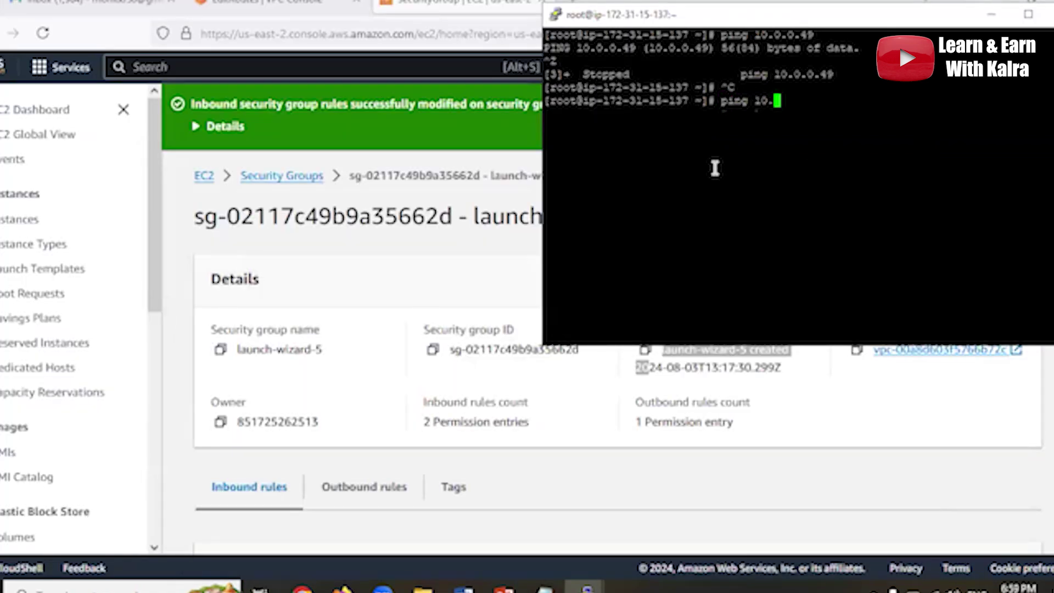
pyautogui.write('0.0.49')
pyautogui.press('Return')
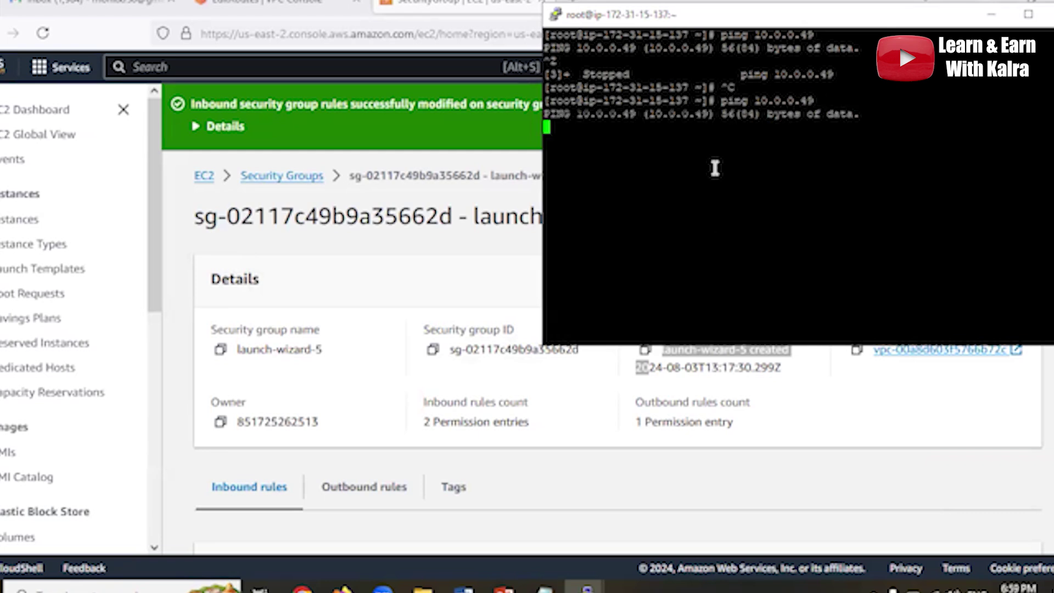
pyautogui.hotkey('ctrl', 'c')
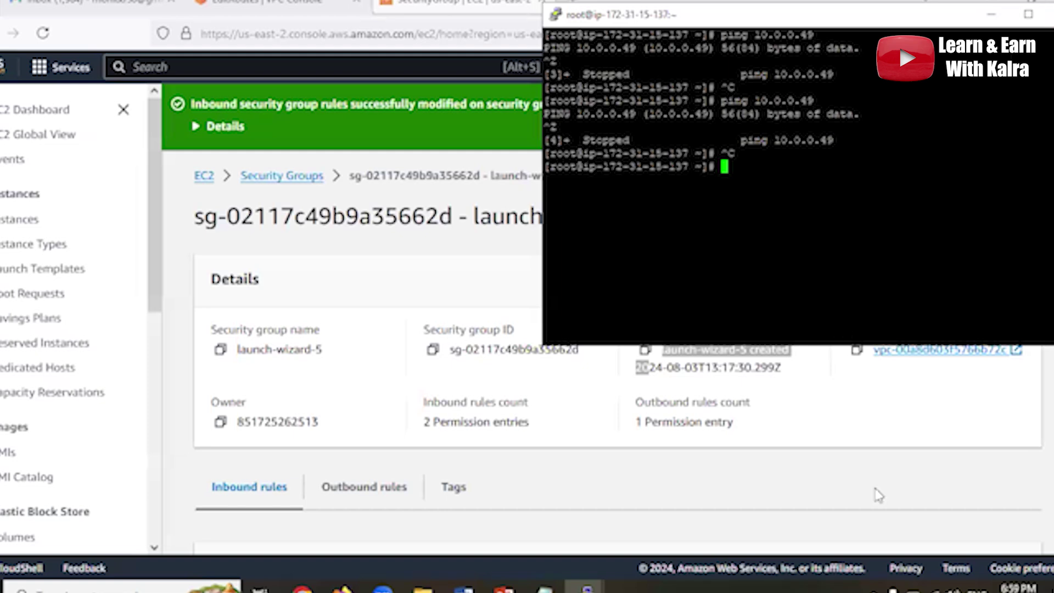
pyautogui.click(905, 504)
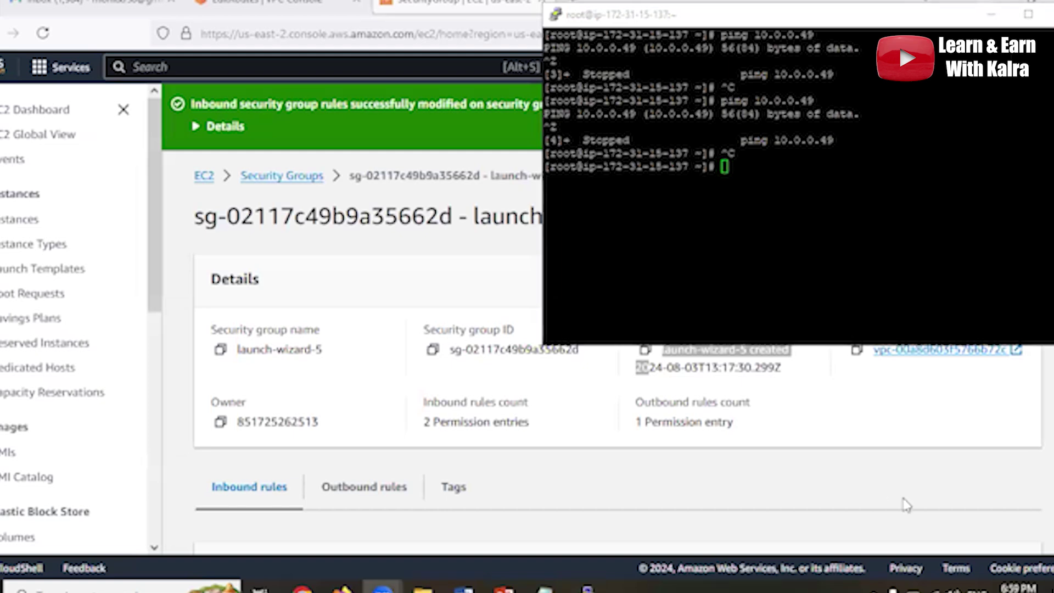